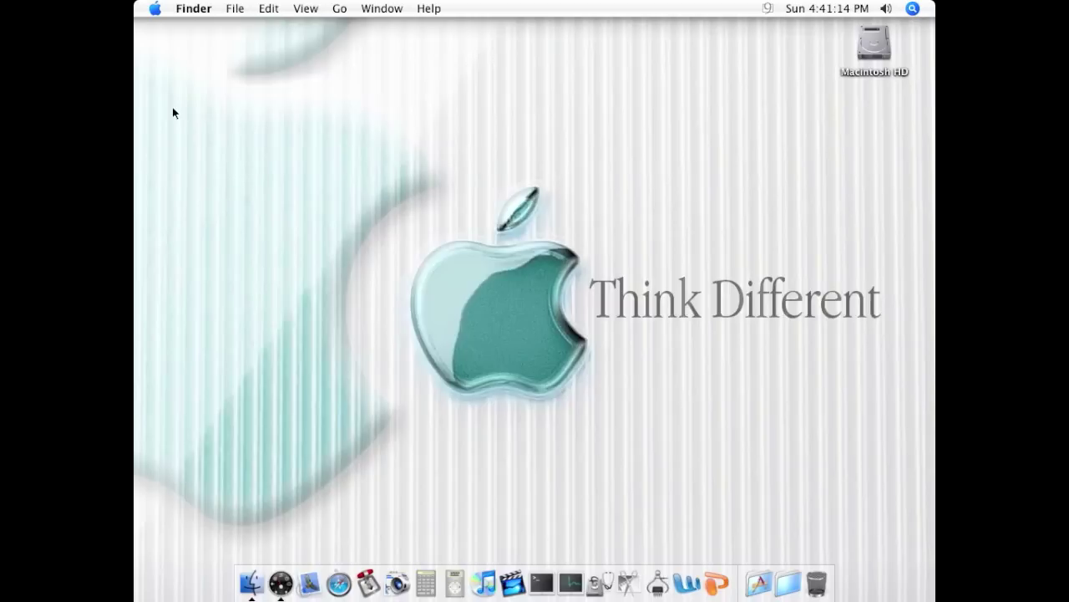
View the About This Mac summary (Mac OS X 10.4.11, 600 MHz G3, 512 MB) and launch System Profiler.
{"action": "left_click", "coordinate": [154, 10]}
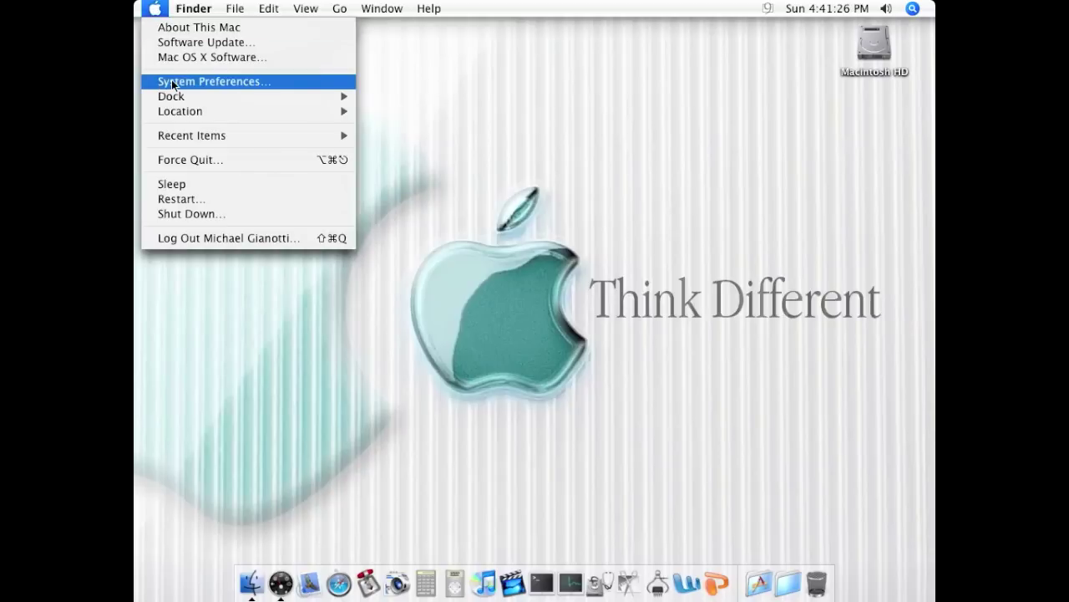
{"action": "left_click", "coordinate": [206, 32]}
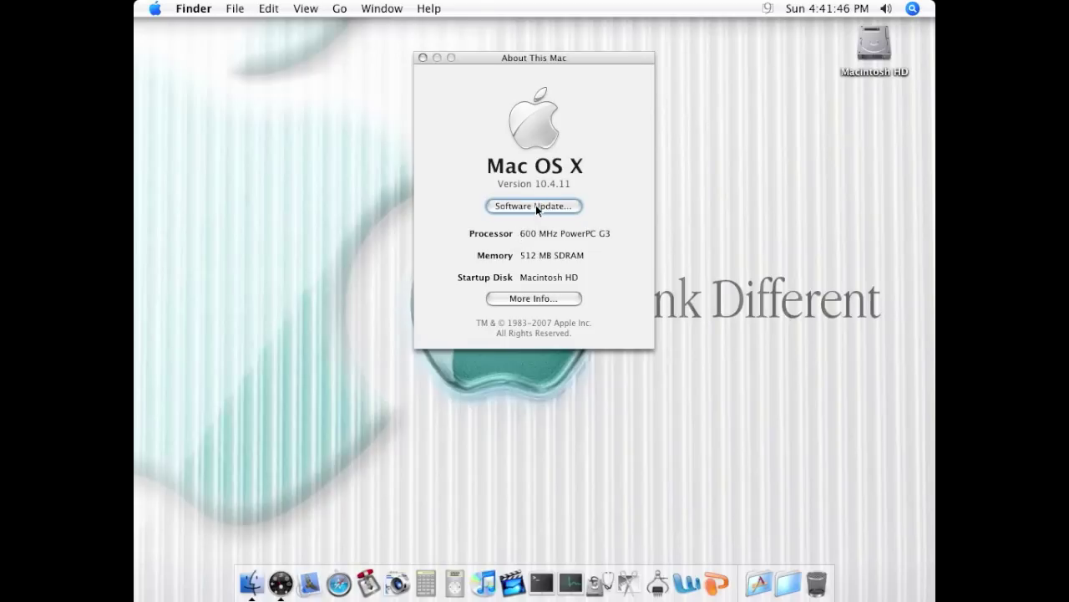
{"action": "left_click", "coordinate": [534, 298]}
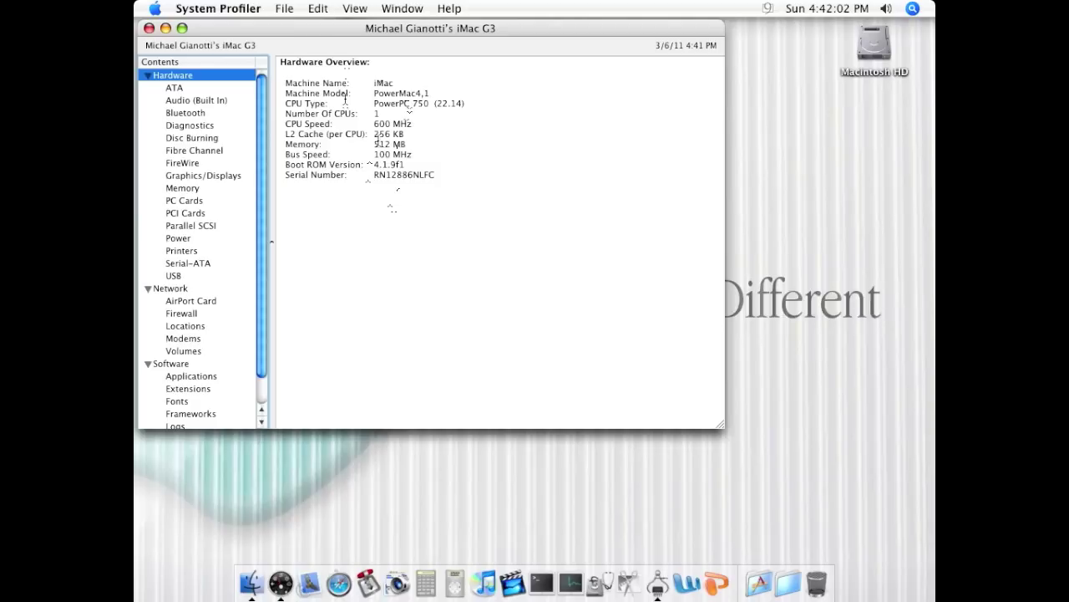
Browse the Bluetooth, Disc Burning, Fibre Channel, FireWire and Graphics/Displays hardware reports.
{"action": "left_click", "coordinate": [189, 113]}
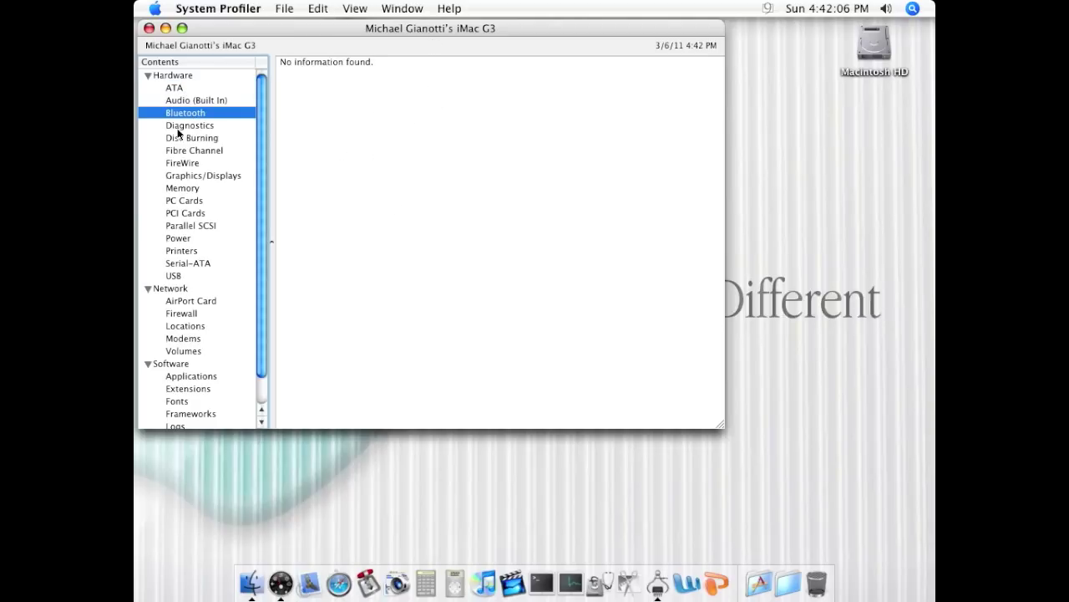
{"action": "left_click", "coordinate": [198, 139]}
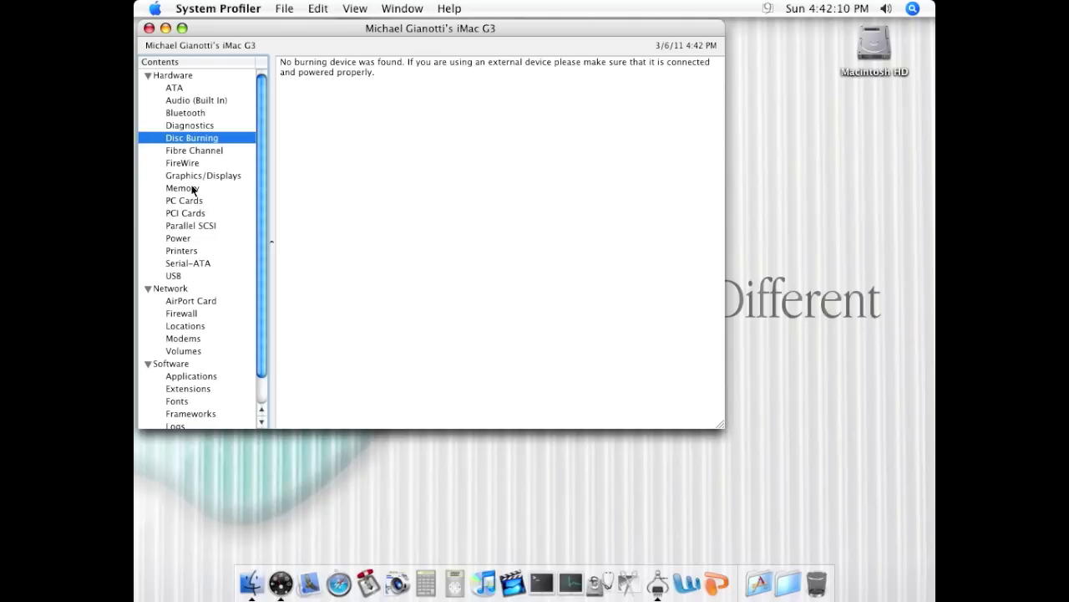
{"action": "left_click", "coordinate": [187, 152]}
{"action": "left_click", "coordinate": [183, 161]}
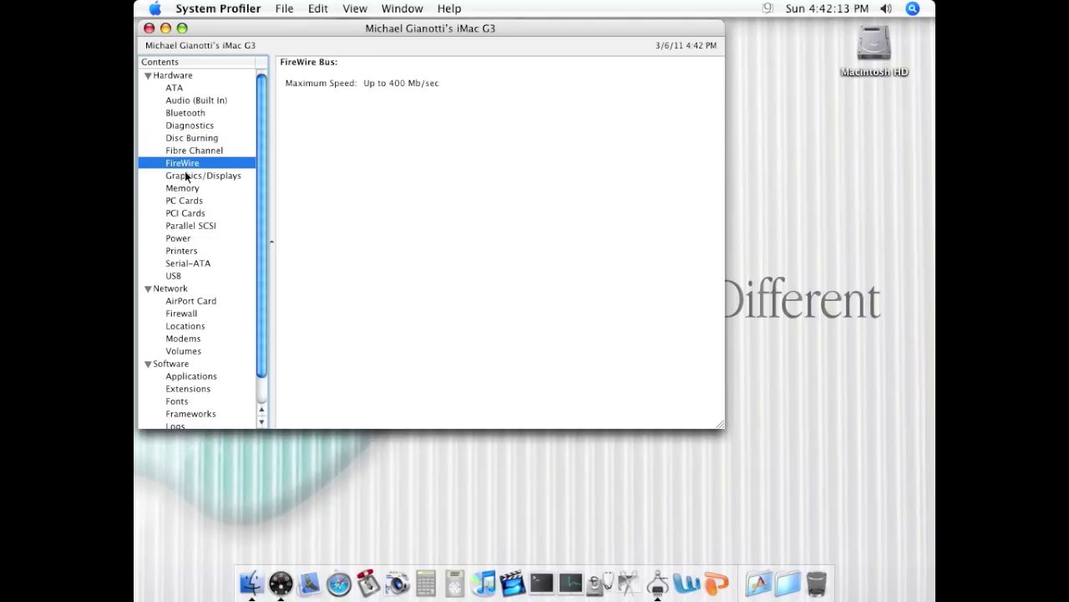
{"action": "left_click", "coordinate": [187, 176]}
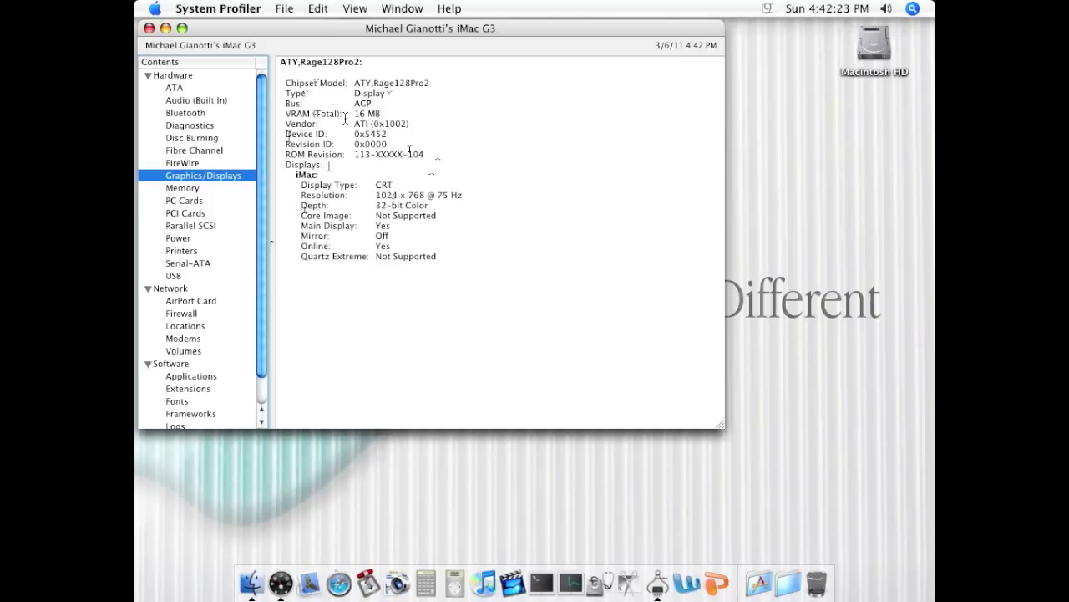
{"action": "left_click_drag", "start_coordinate": [424, 194], "coordinate": [392, 195]}
{"action": "left_click", "coordinate": [418, 165]}
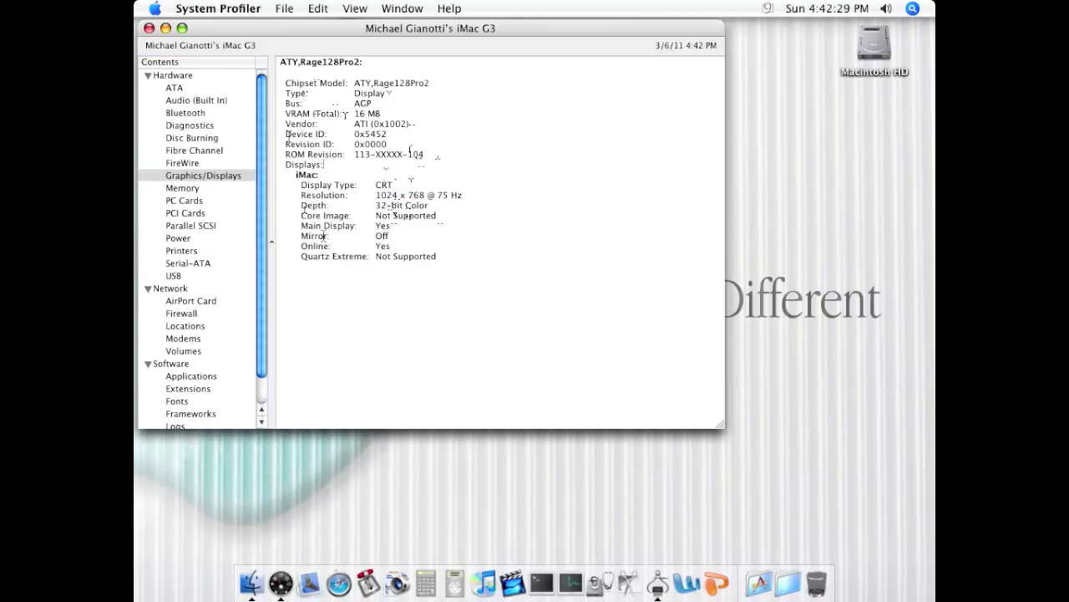
Review Memory, PC Cards, PCI, Parallel SCSI, Power, Printers and Serial-ATA, ending on the USB device tree.
{"action": "left_click", "coordinate": [173, 187]}
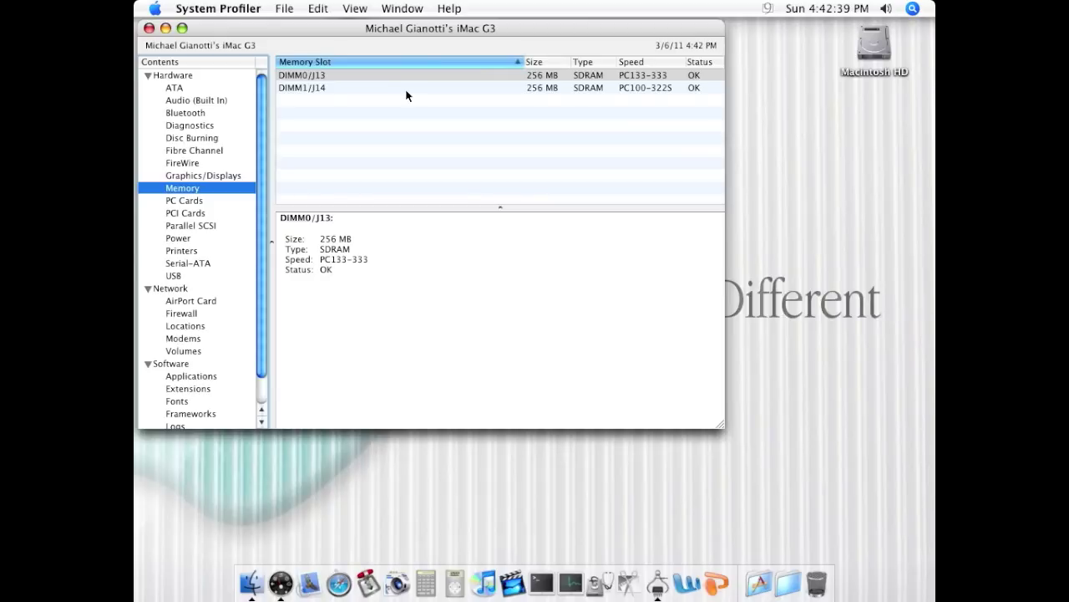
{"action": "left_click", "coordinate": [197, 201]}
{"action": "left_click", "coordinate": [194, 212]}
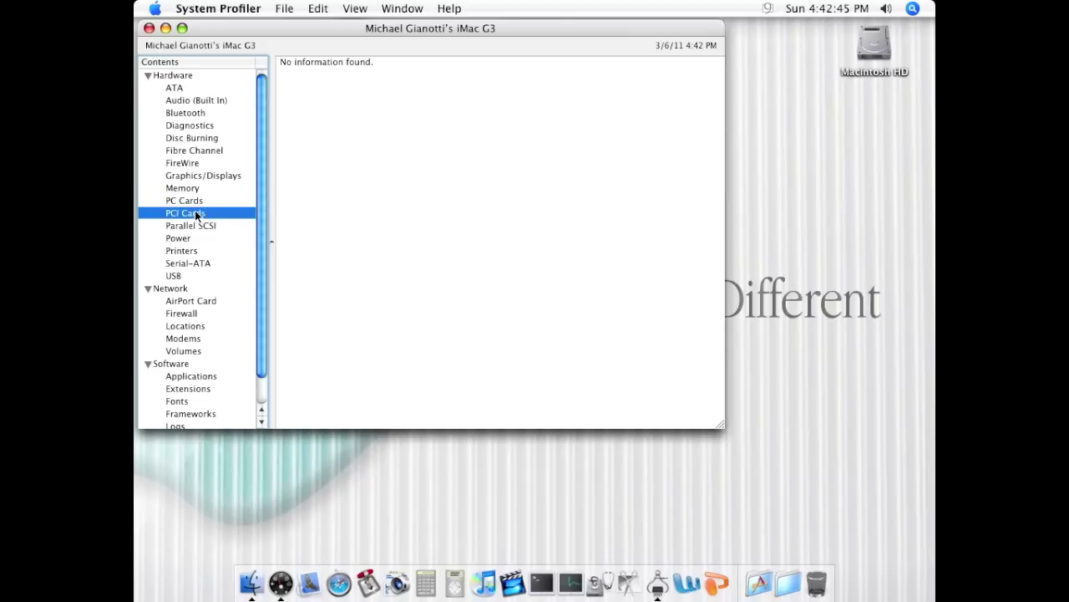
{"action": "left_click", "coordinate": [214, 226]}
{"action": "left_click", "coordinate": [189, 239]}
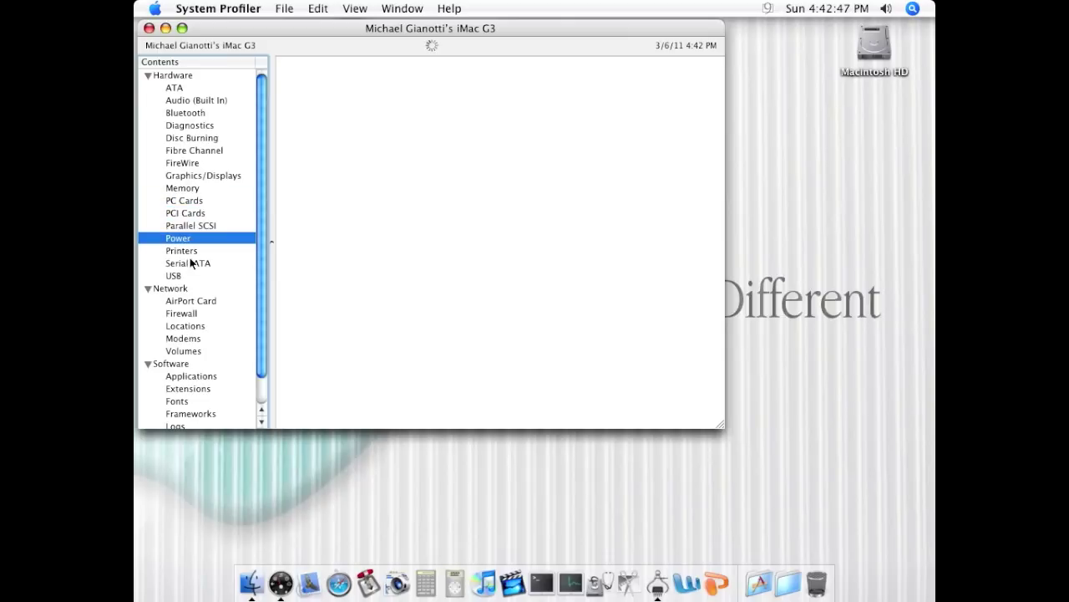
{"action": "left_click", "coordinate": [191, 253]}
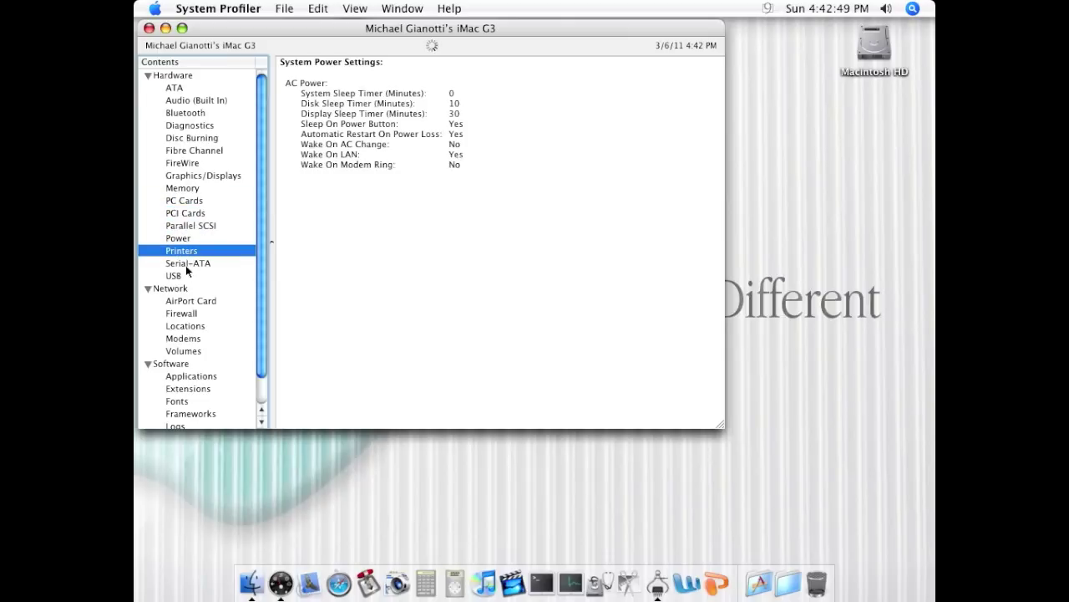
{"action": "left_click", "coordinate": [184, 264]}
{"action": "left_click", "coordinate": [175, 277]}
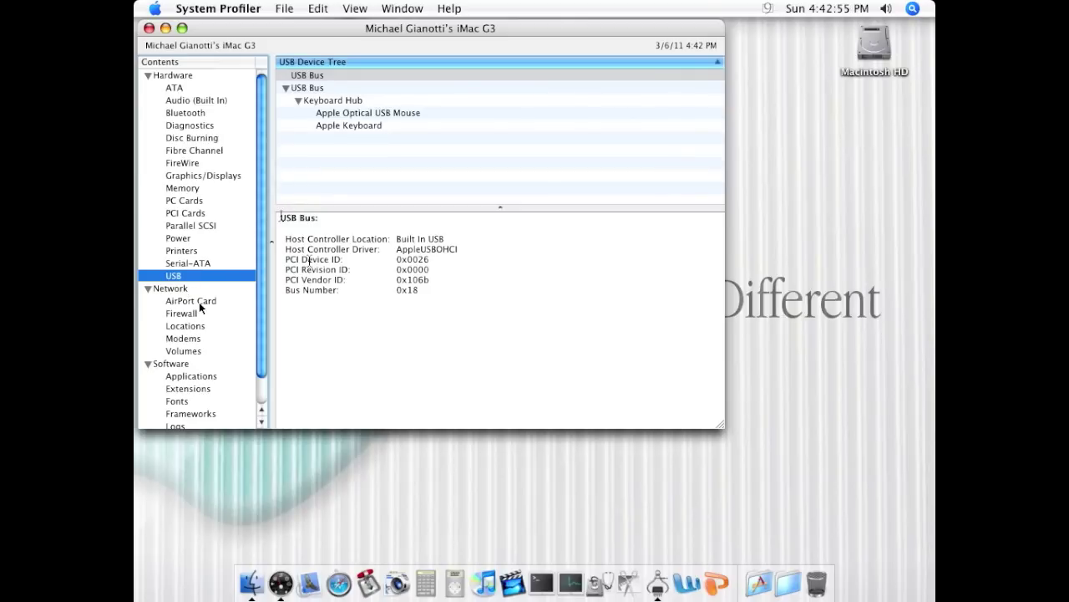
{"action": "left_click", "coordinate": [203, 10]}
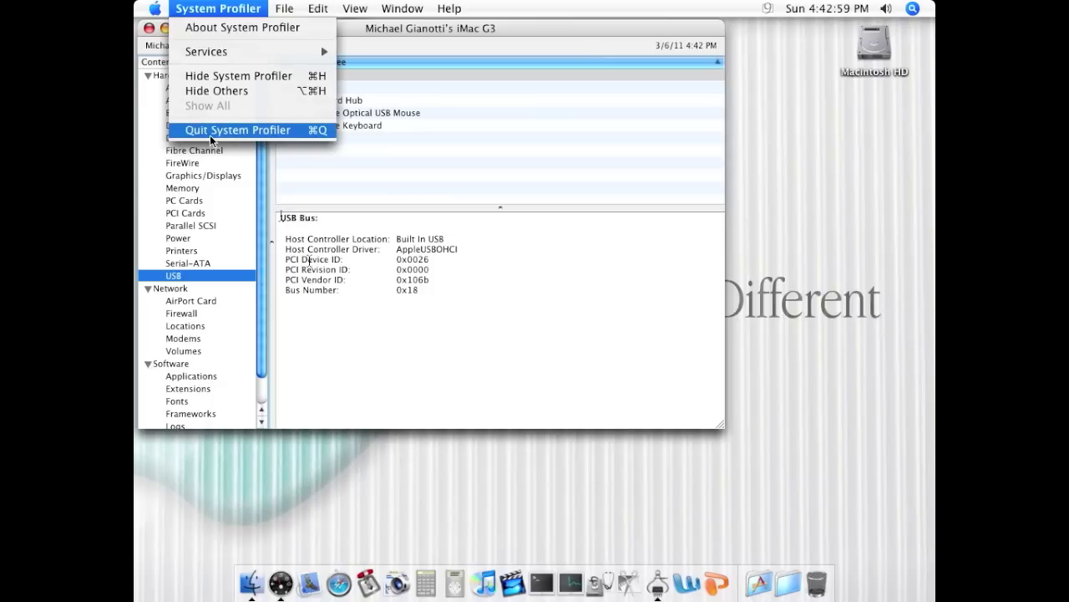
Quit System Profiler and bring Activity Monitor up from the Dock.
{"action": "left_click", "coordinate": [209, 131]}
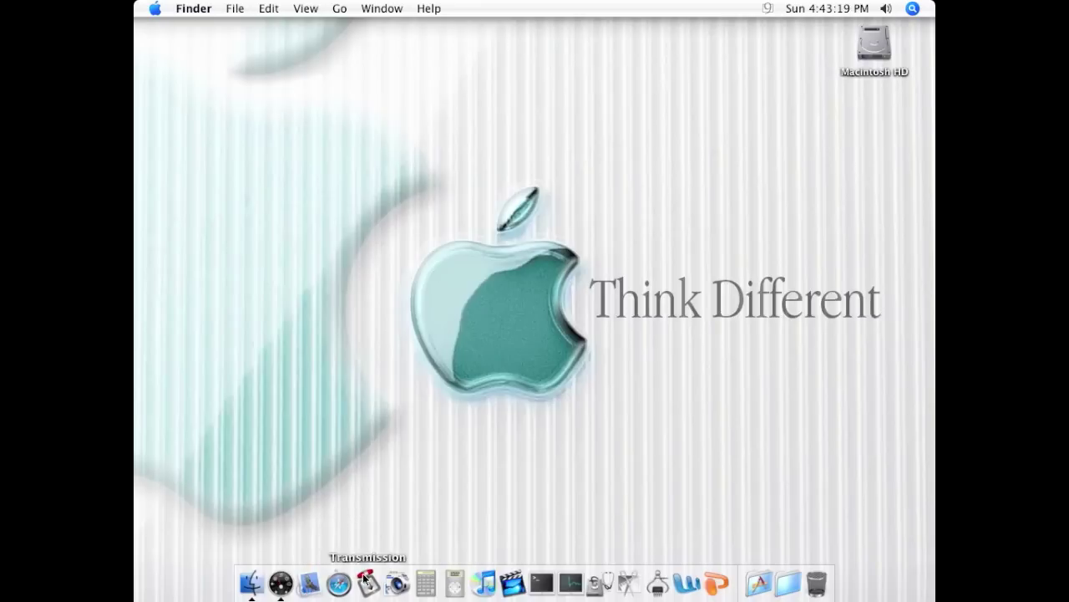
{"action": "left_click", "coordinate": [569, 582]}
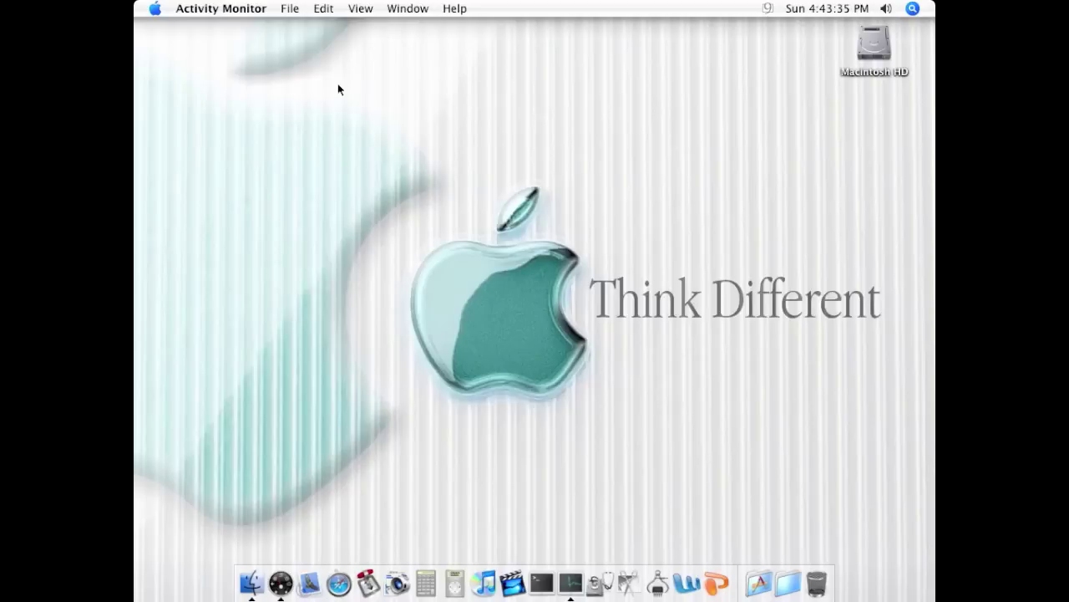
{"action": "left_click", "coordinate": [247, 9]}
{"action": "left_click", "coordinate": [289, 313]}
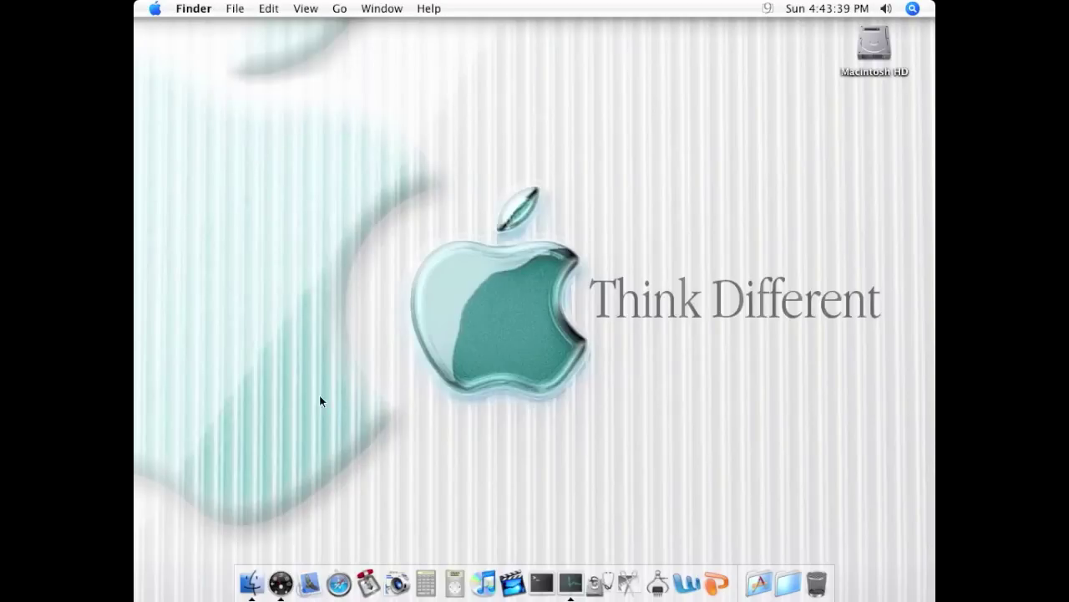
{"action": "left_click", "coordinate": [573, 578]}
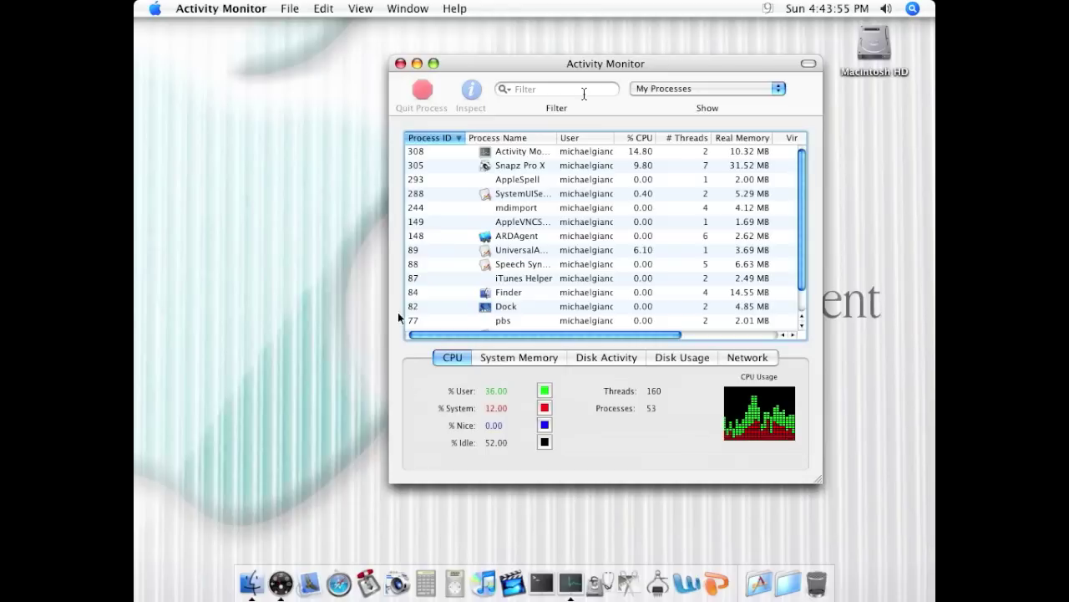
Select the Snapz Pro X process, check System Memory then CPU statistics, and minimise the window.
{"action": "left_click", "coordinate": [506, 168]}
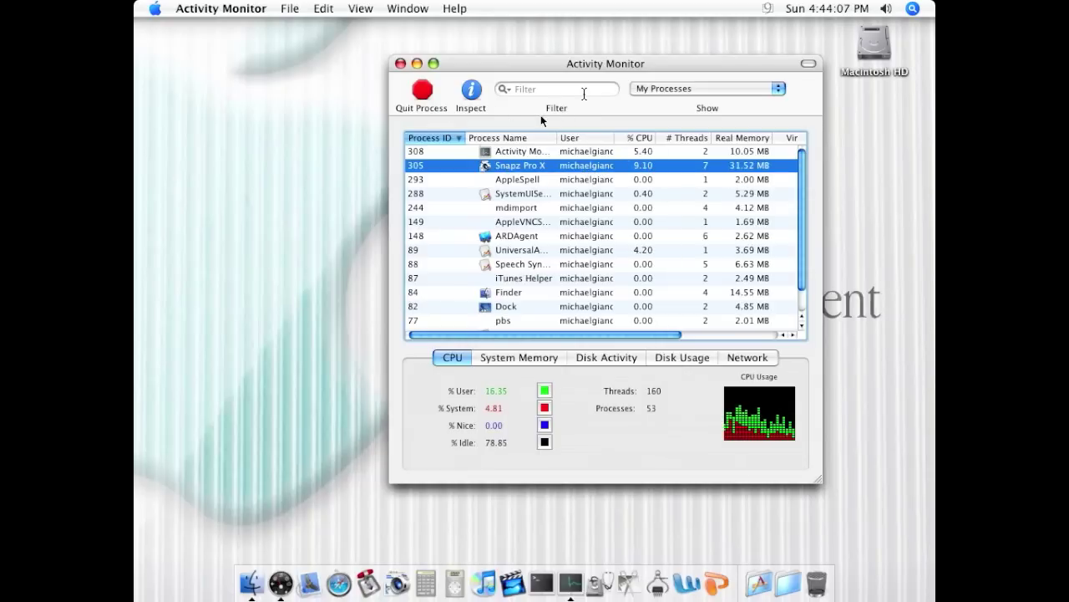
{"action": "left_click", "coordinate": [521, 357]}
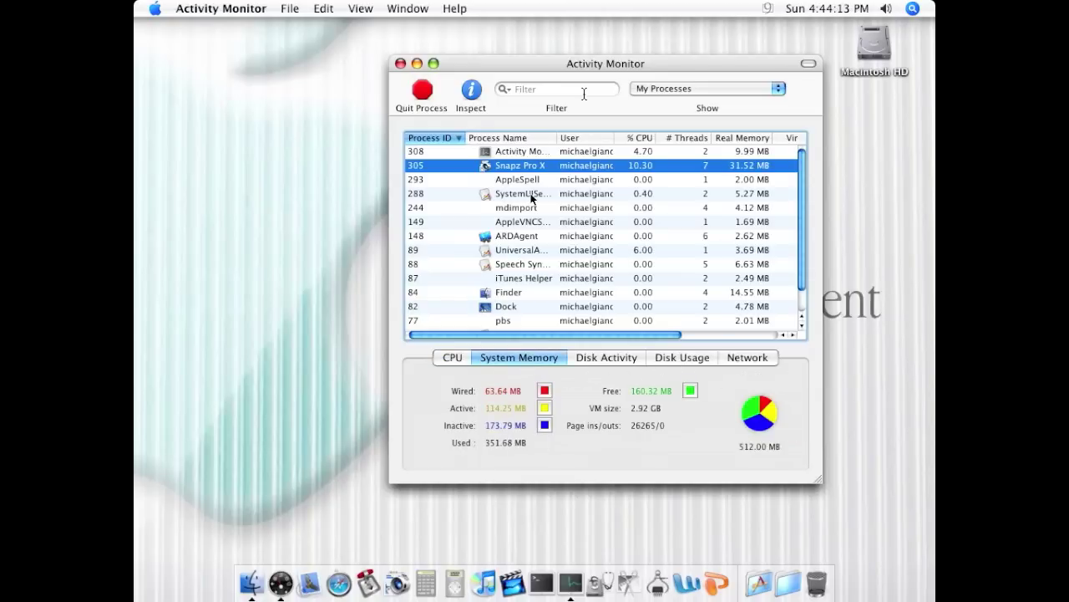
{"action": "left_click", "coordinate": [458, 357]}
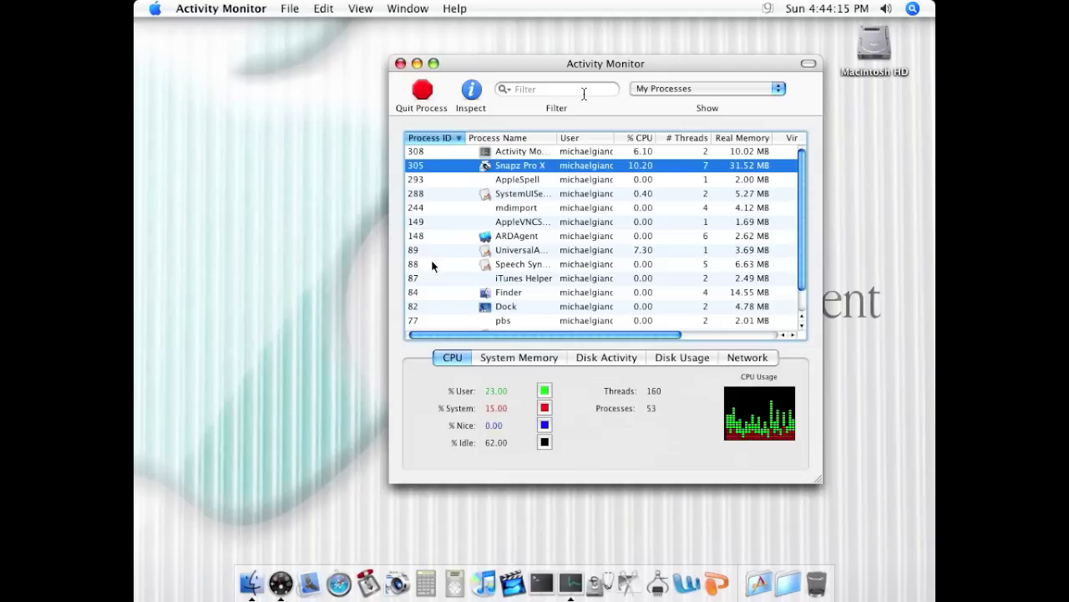
{"action": "left_click", "coordinate": [417, 65]}
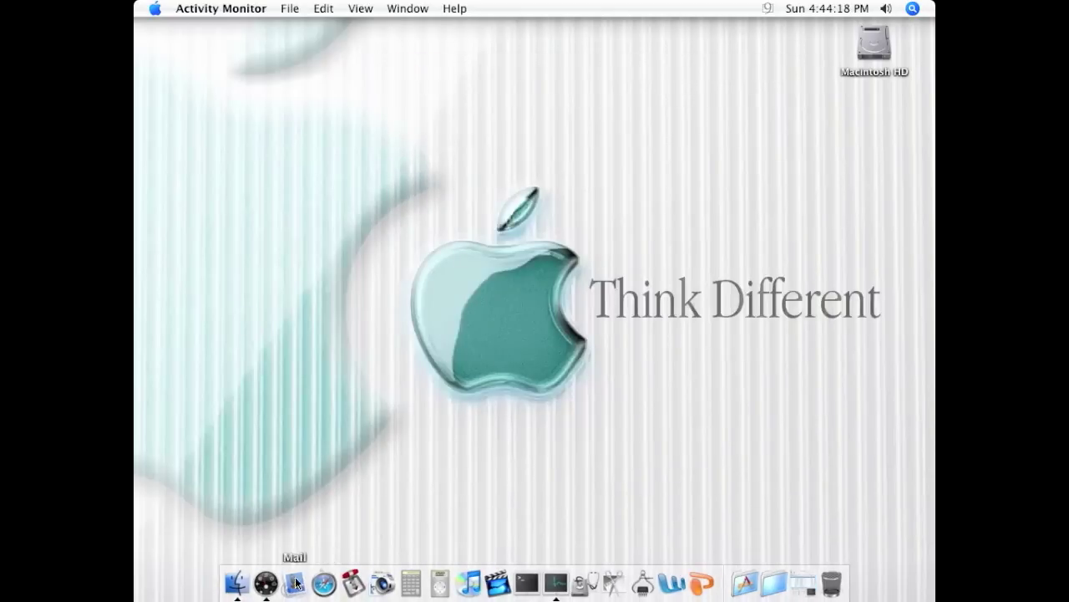
Launch Safari and go to the MacBook Pro page of the Apple Store.
{"action": "left_click", "coordinate": [324, 582]}
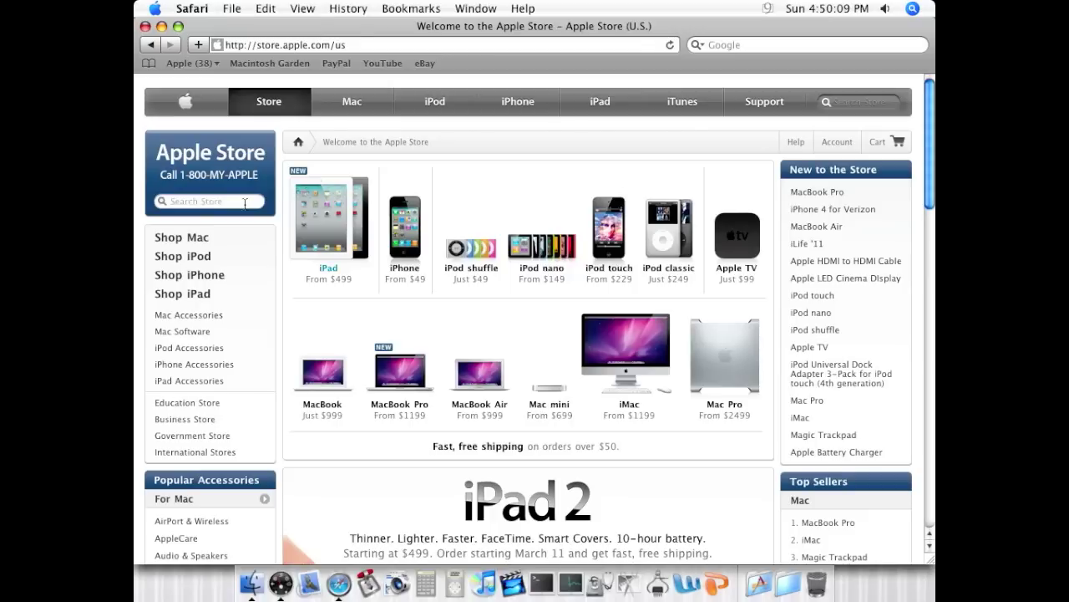
{"action": "mouse_move", "coordinate": [897, 142]}
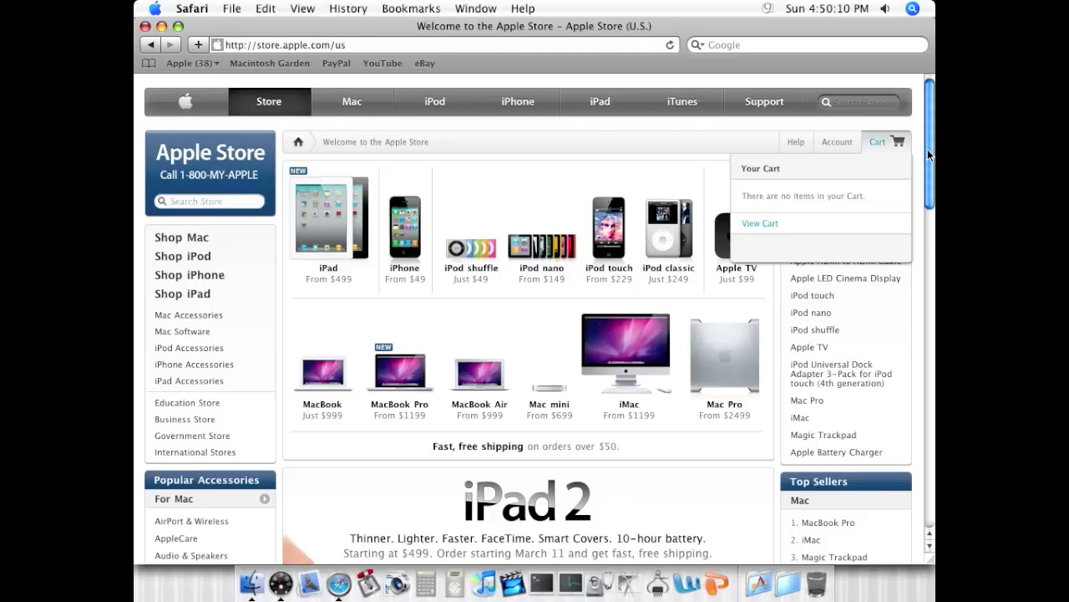
{"action": "left_click_drag", "start_coordinate": [927, 149], "coordinate": [928, 154]}
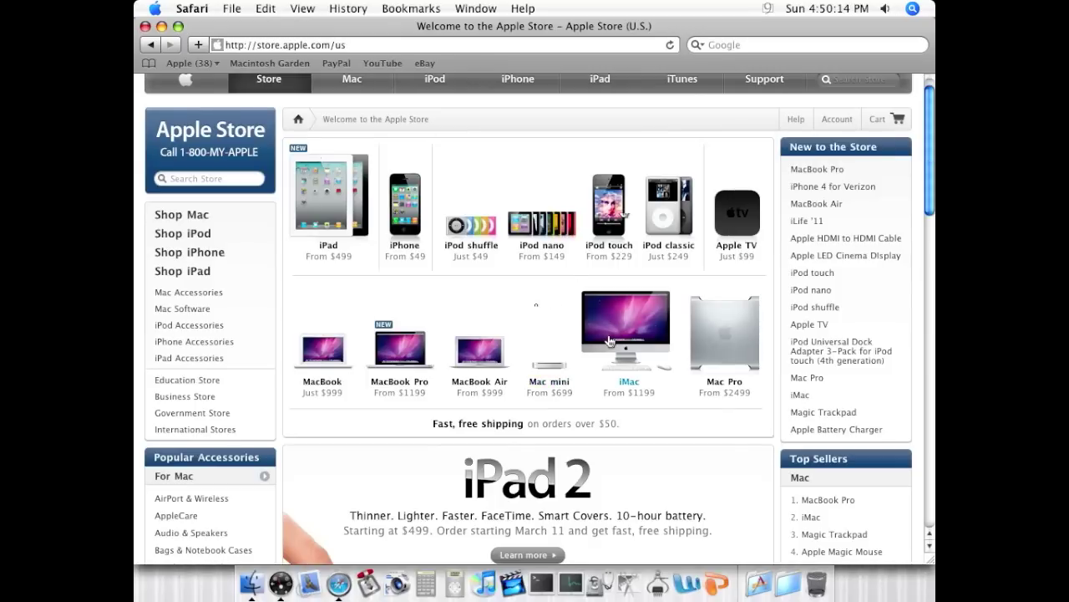
{"action": "left_click", "coordinate": [411, 358]}
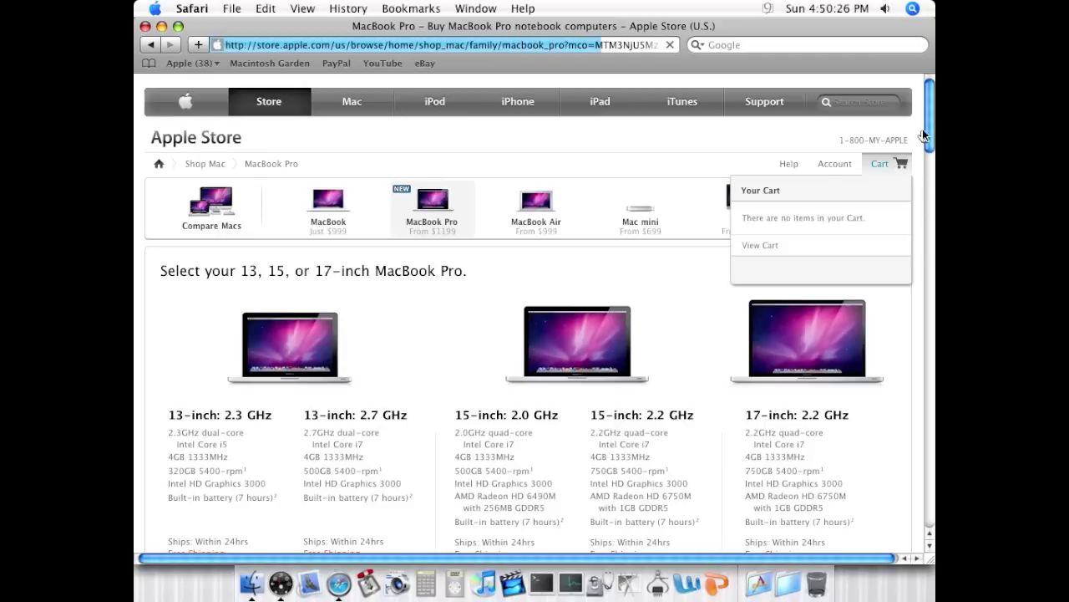
Scroll the MacBook Pro page and follow 'What is Mac OS X?' to the Snow Leopard overview.
{"action": "left_click_drag", "start_coordinate": [927, 125], "coordinate": [914, 331]}
{"action": "scroll", "coordinate": [914, 332], "scroll_direction": "down", "scroll_amount": 5}
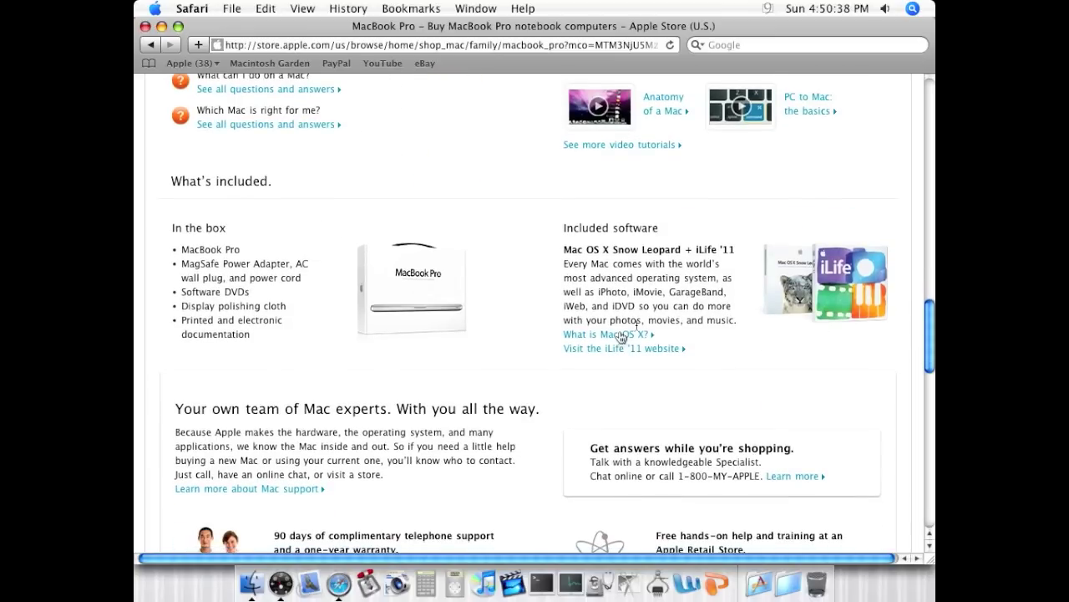
{"action": "left_click", "coordinate": [617, 335]}
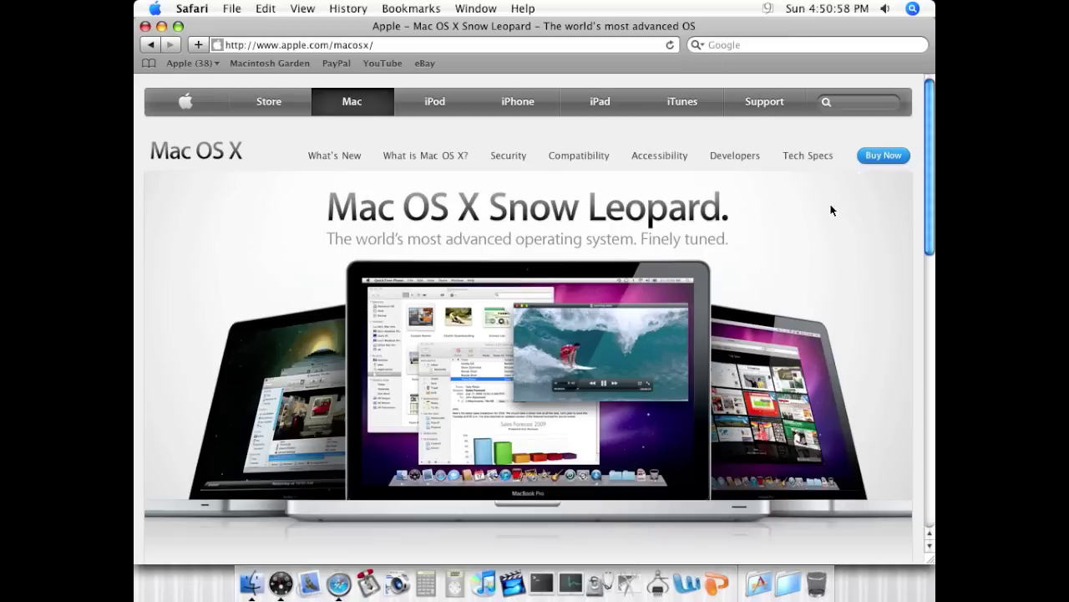
{"action": "left_click_drag", "start_coordinate": [932, 166], "coordinate": [897, 350]}
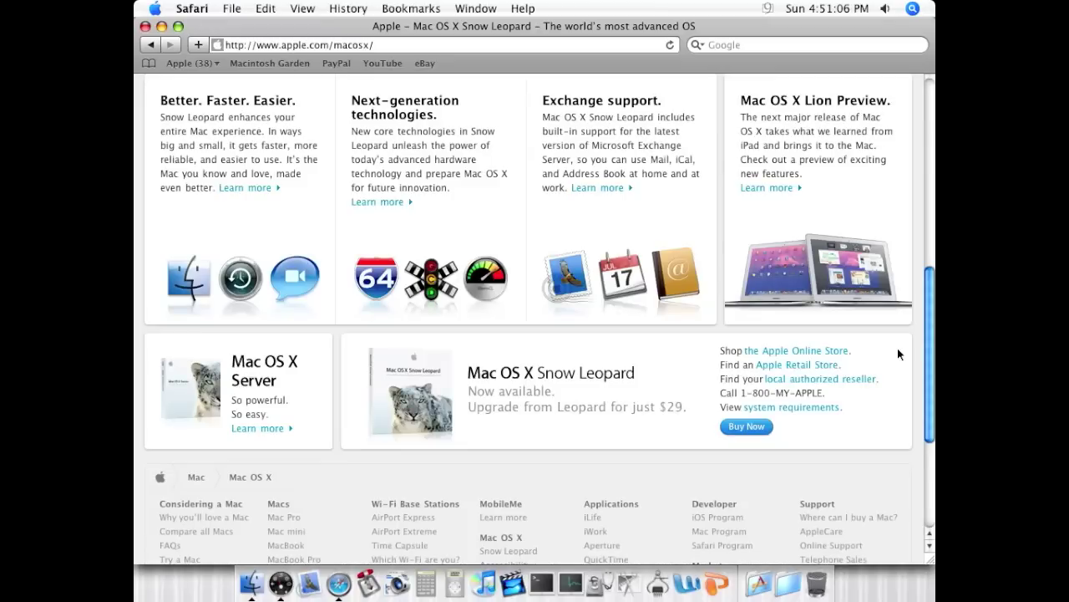
{"action": "left_click", "coordinate": [778, 189]}
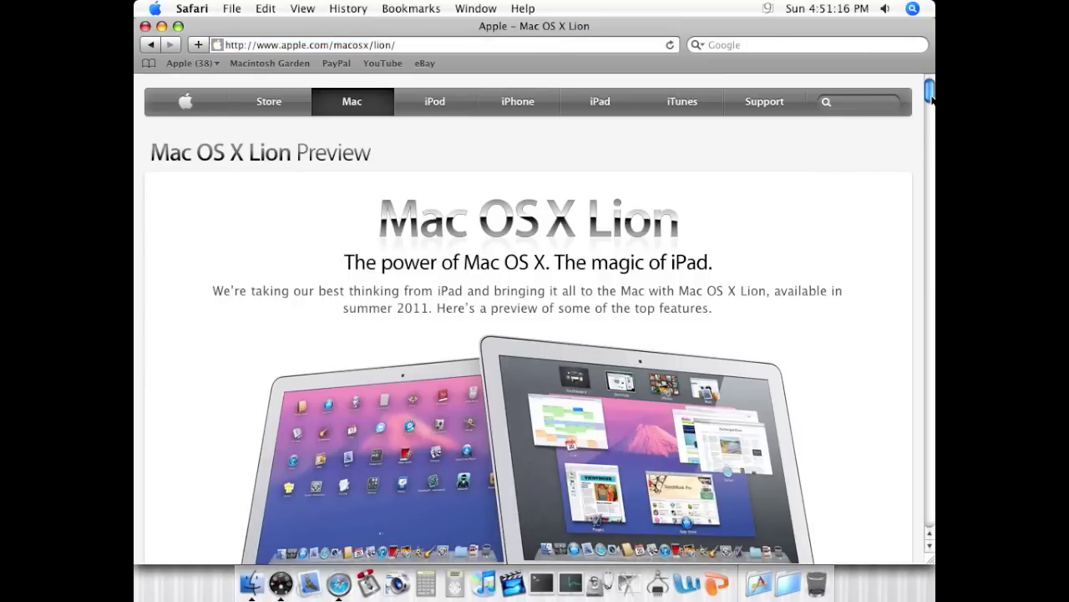
{"action": "left_click_drag", "start_coordinate": [930, 99], "coordinate": [934, 73]}
{"action": "left_click", "coordinate": [433, 64]}
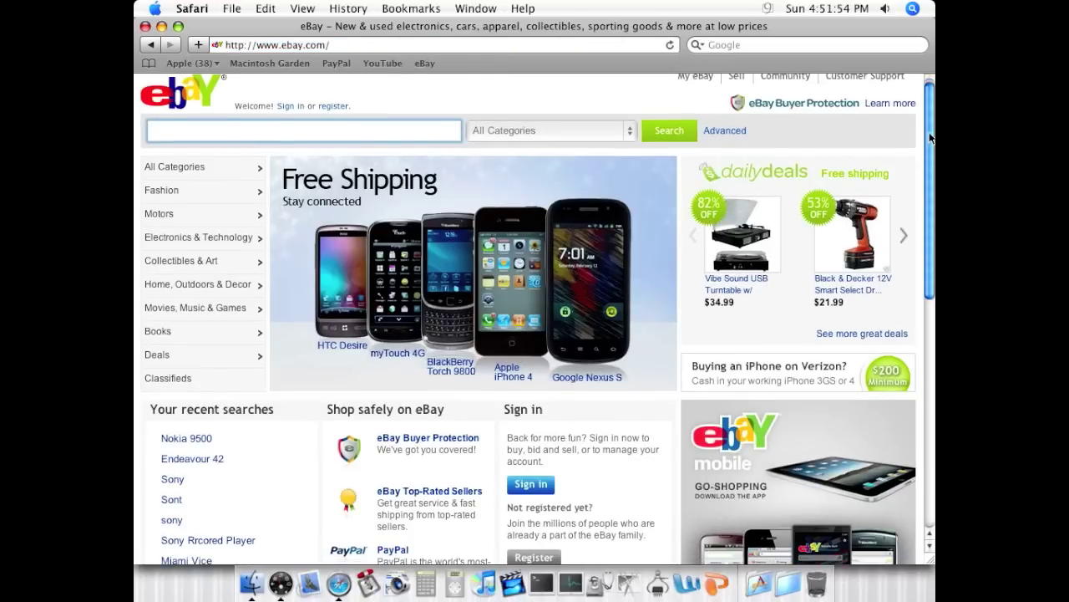
Open eBay's iPhone 4 listings (new, over $200) from the Free Shipping promotion.
{"action": "left_click_drag", "start_coordinate": [930, 138], "coordinate": [917, 90]}
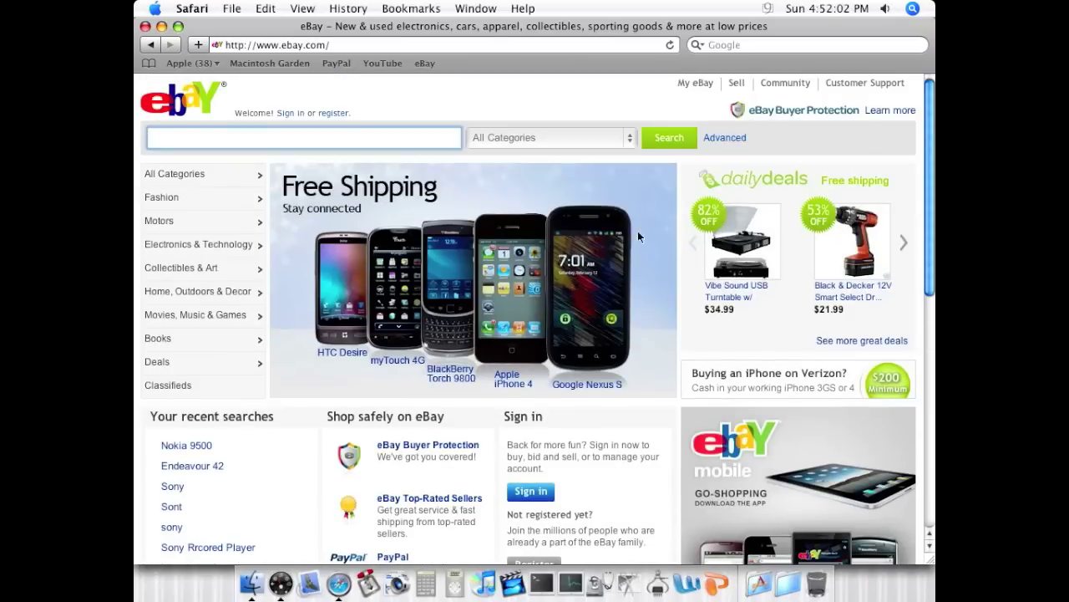
{"action": "left_click", "coordinate": [517, 315]}
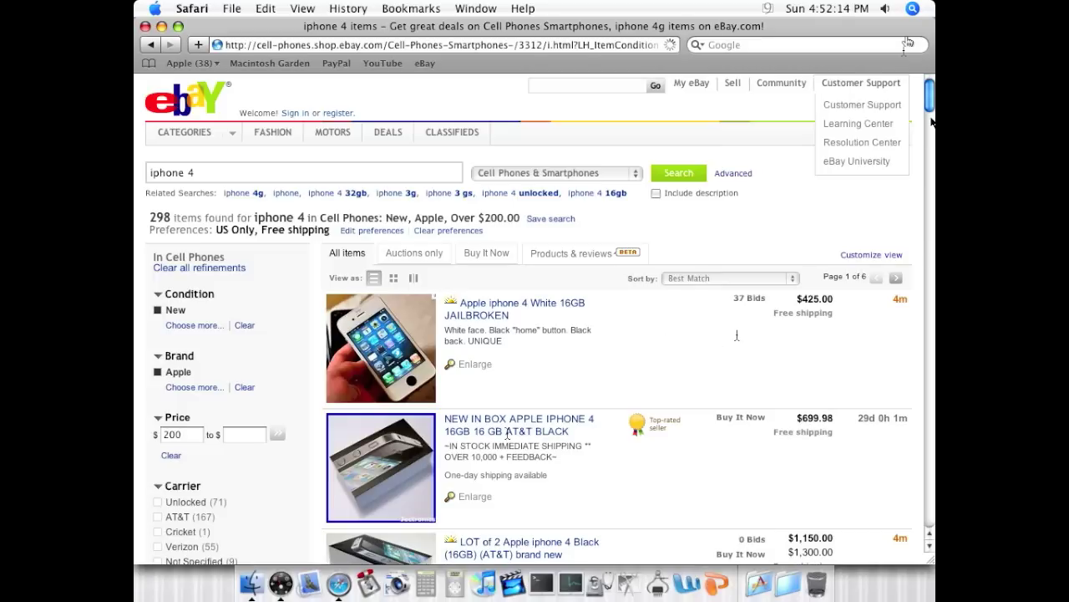
{"action": "left_click_drag", "start_coordinate": [930, 107], "coordinate": [924, 127]}
Scroll down through the iPhone 4 results and back, then quit Safari with Cmd+Q.
{"action": "scroll", "coordinate": [923, 127], "scroll_direction": "down", "scroll_amount": 2}
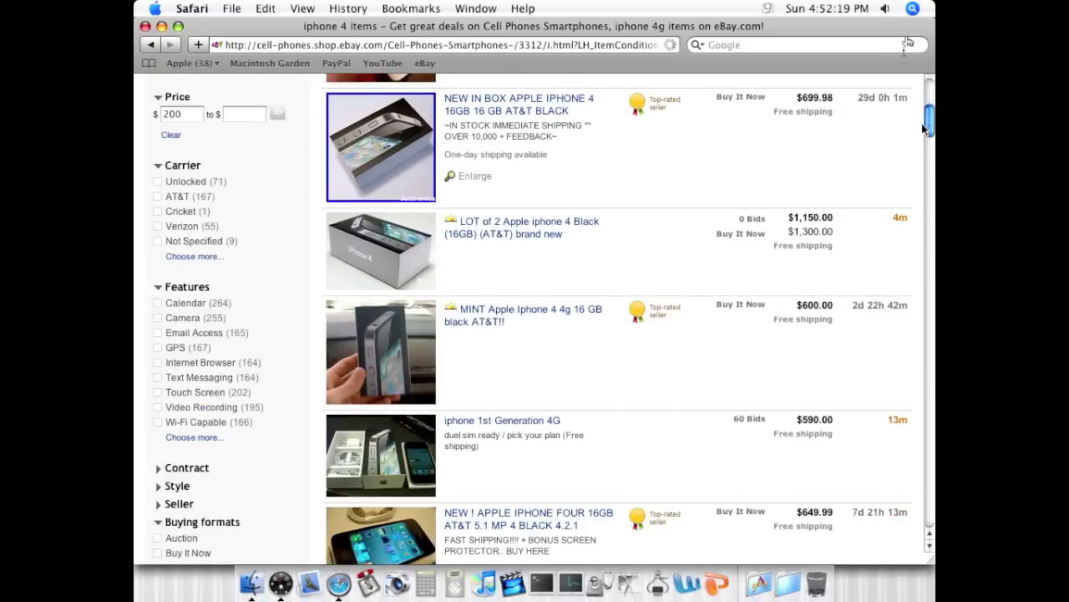
{"action": "scroll", "coordinate": [922, 123], "scroll_direction": "down", "scroll_amount": 4}
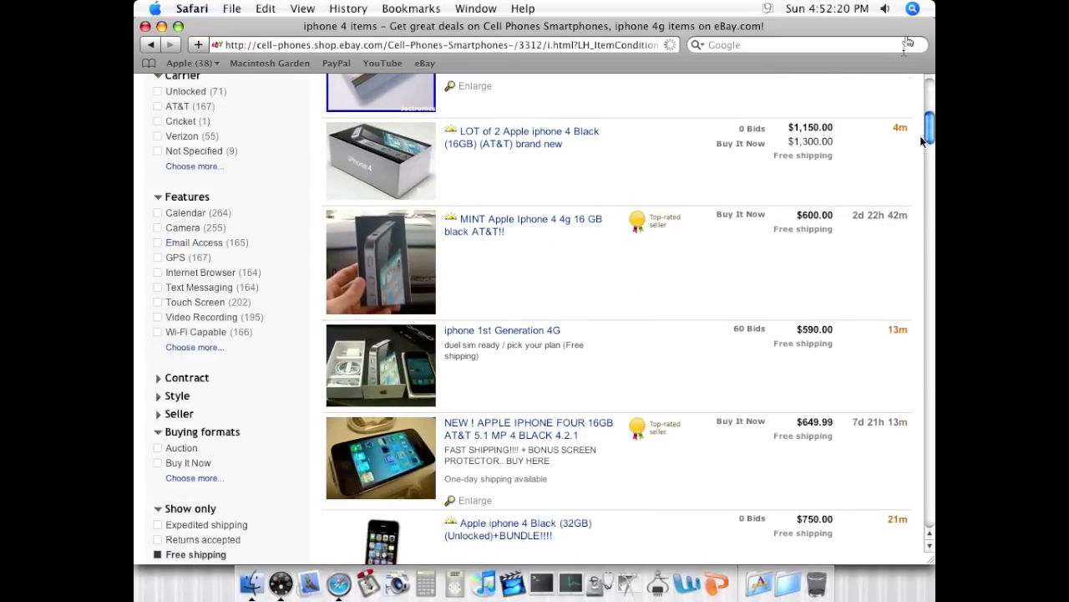
{"action": "scroll", "coordinate": [918, 158], "scroll_direction": "down", "scroll_amount": 15}
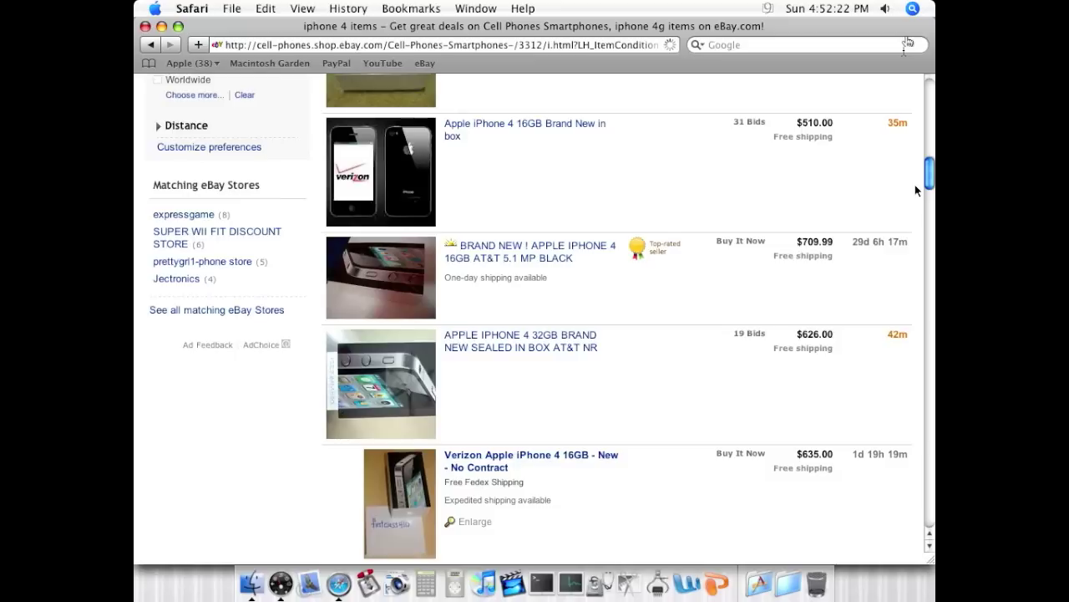
{"action": "scroll", "coordinate": [916, 204], "scroll_direction": "down", "scroll_amount": 9}
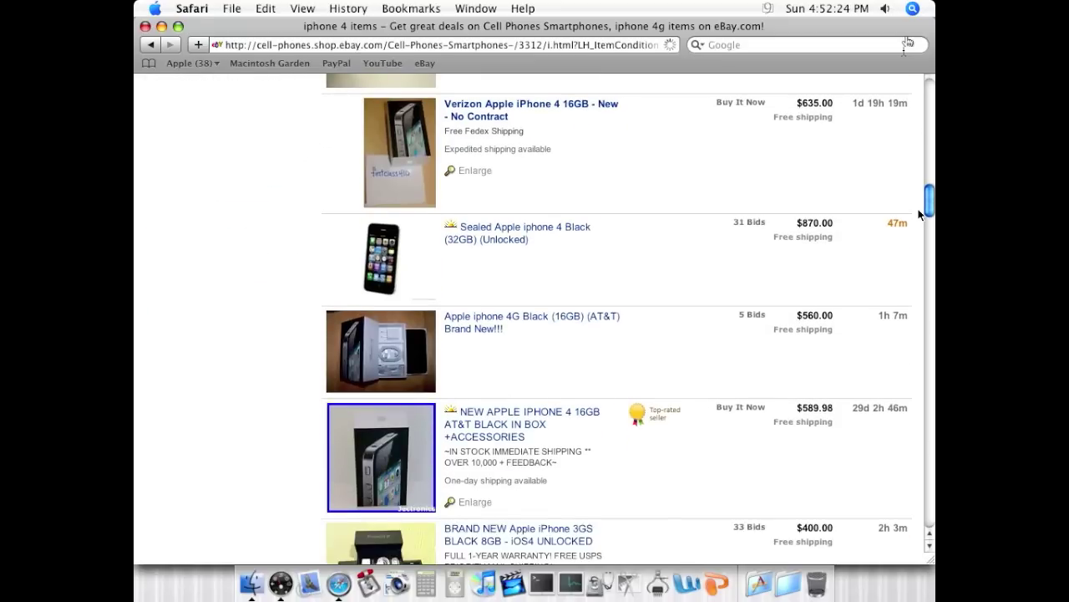
{"action": "scroll", "coordinate": [923, 244], "scroll_direction": "down", "scroll_amount": 20}
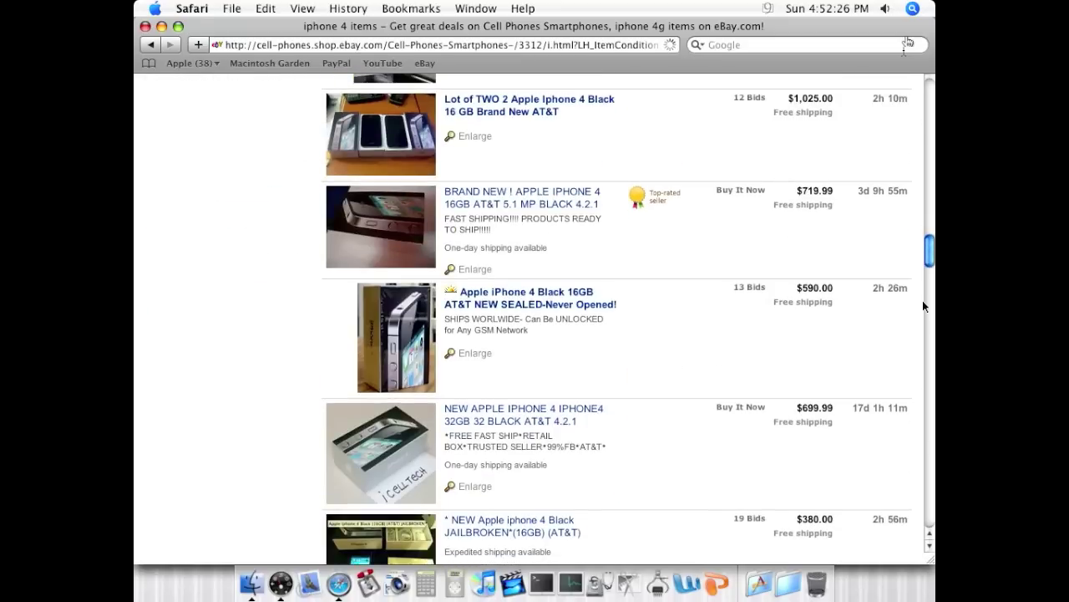
{"action": "scroll", "coordinate": [919, 315], "scroll_direction": "down", "scroll_amount": 20}
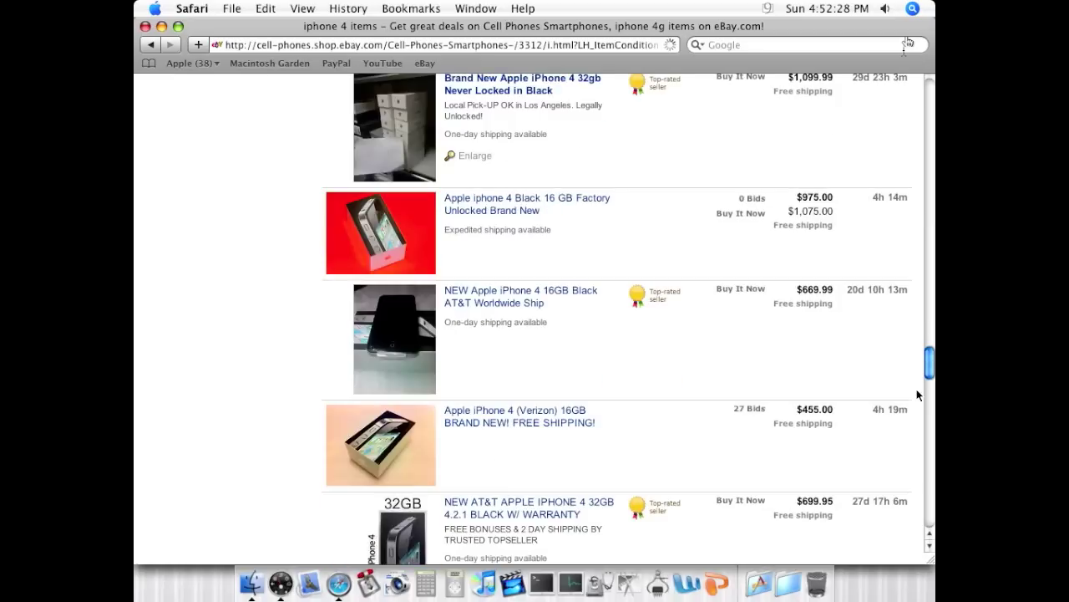
{"action": "scroll", "coordinate": [923, 409], "scroll_direction": "down", "scroll_amount": 20}
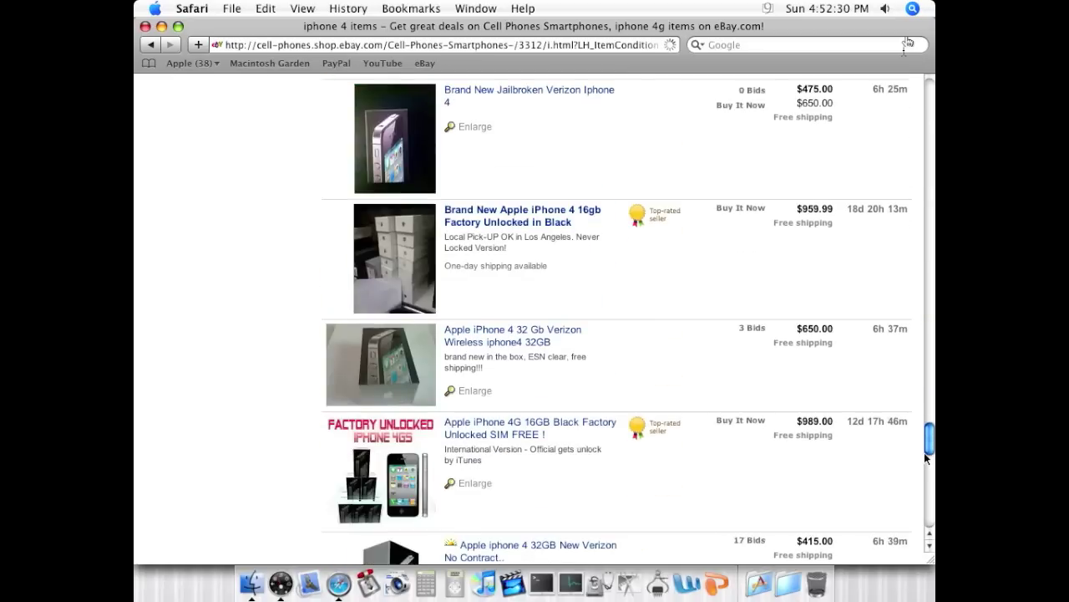
{"action": "scroll", "coordinate": [923, 484], "scroll_direction": "down", "scroll_amount": 15}
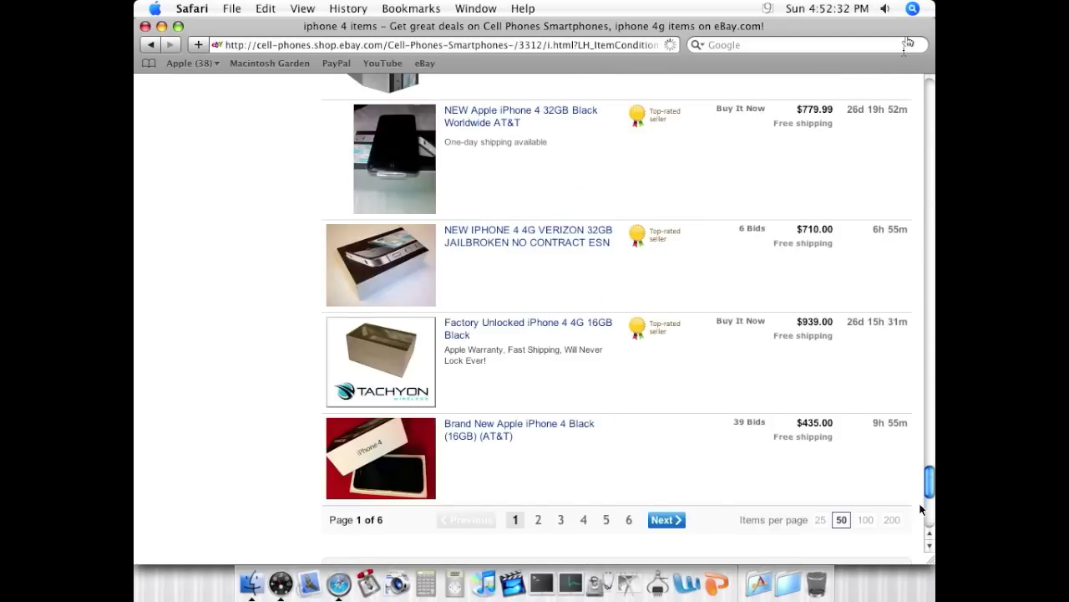
{"action": "scroll", "coordinate": [923, 508], "scroll_direction": "up", "scroll_amount": 20}
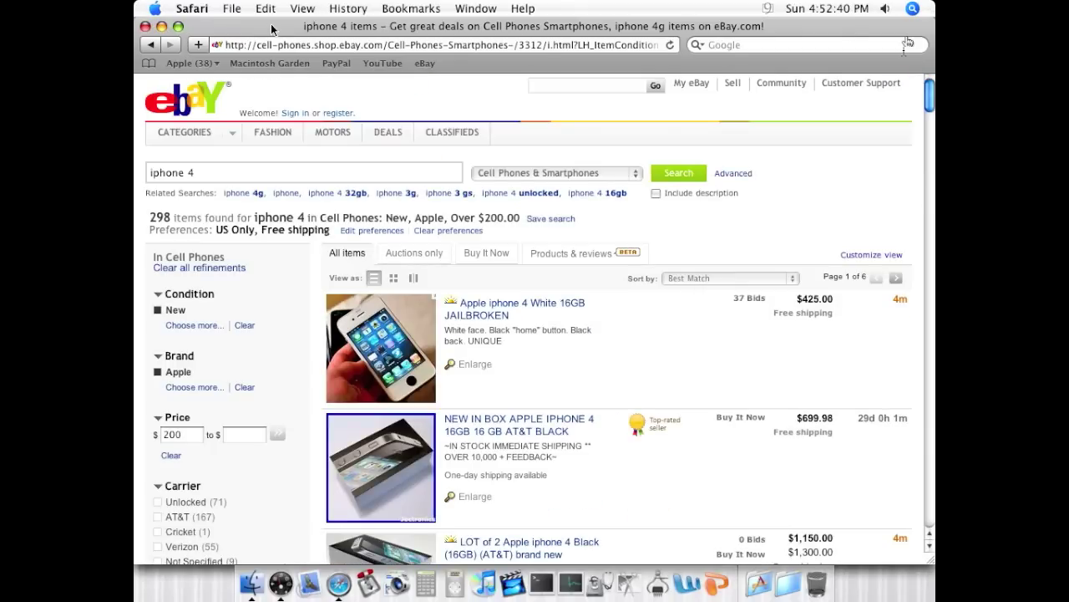
{"action": "key", "text": "super+q"}
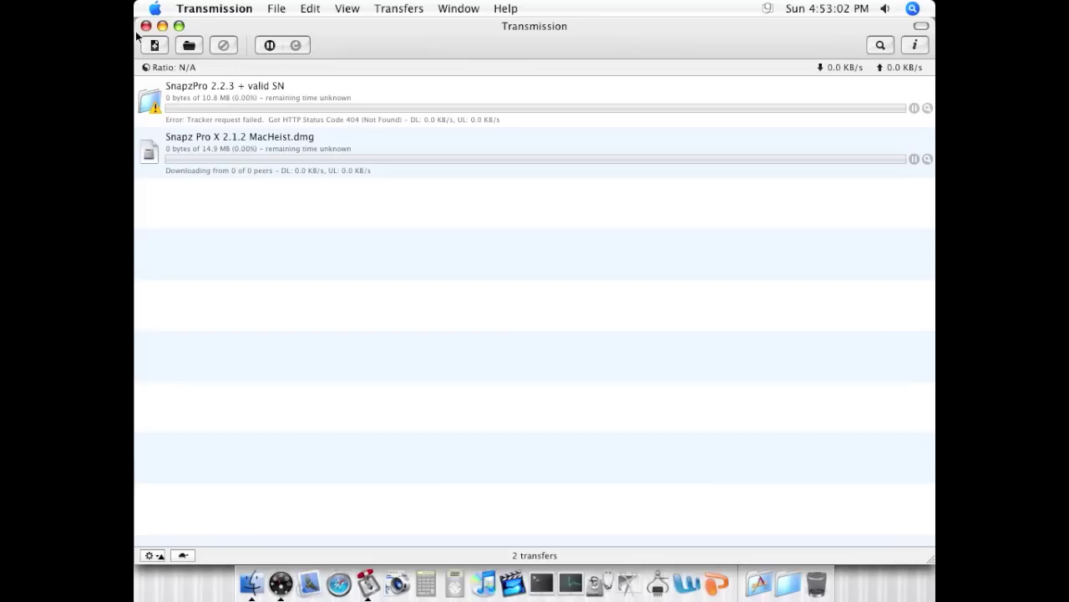
Inspect the SnapzPro 2.2.3 transfer and its tracker error, then deselect it.
{"action": "left_click", "coordinate": [198, 16]}
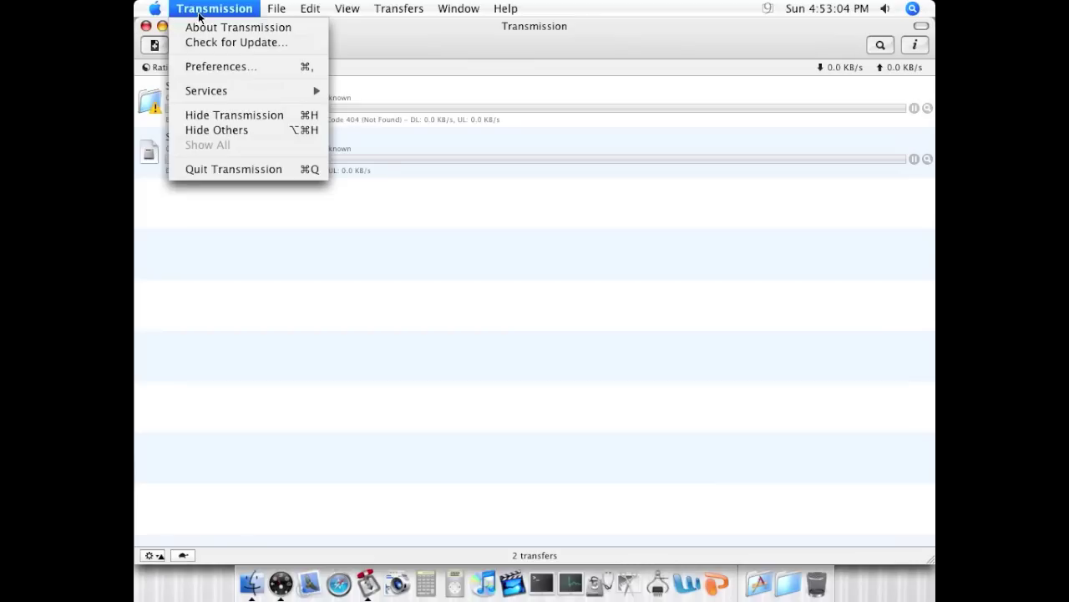
{"action": "left_click", "coordinate": [344, 24]}
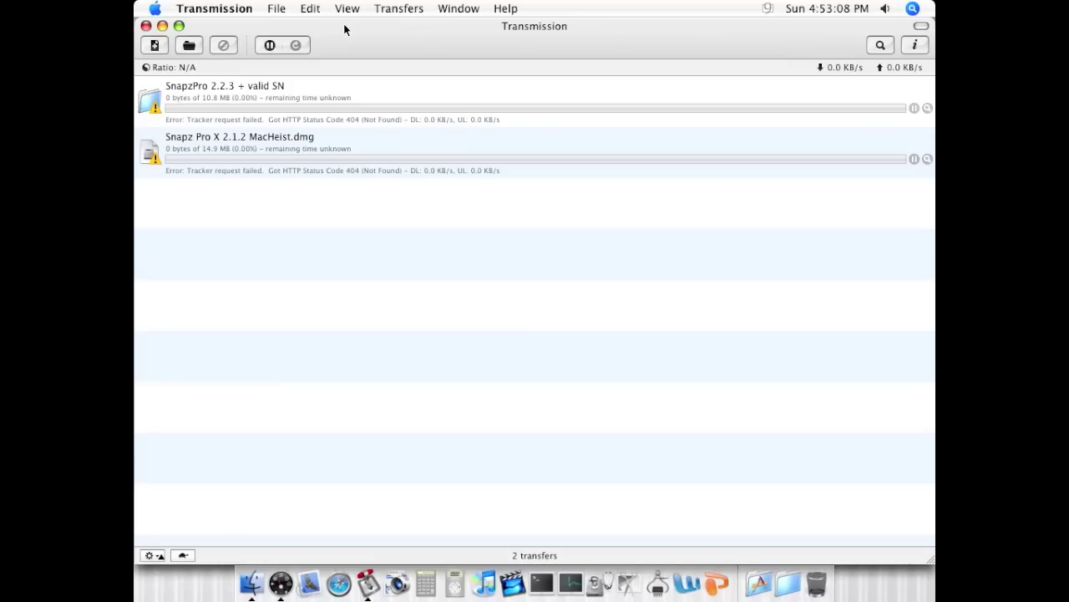
{"action": "left_click", "coordinate": [420, 114]}
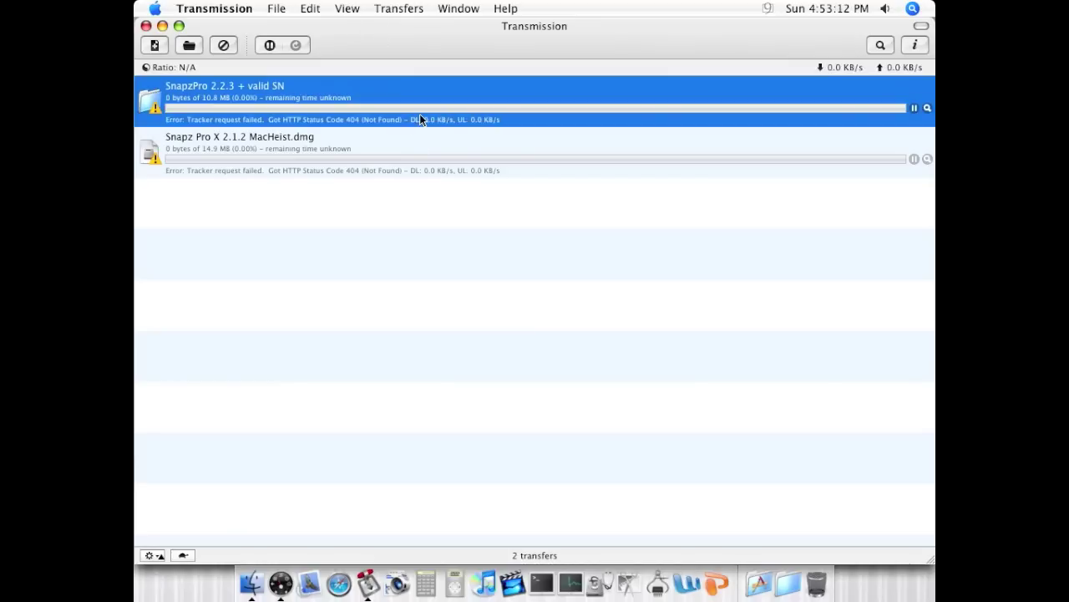
{"action": "left_click", "coordinate": [315, 242]}
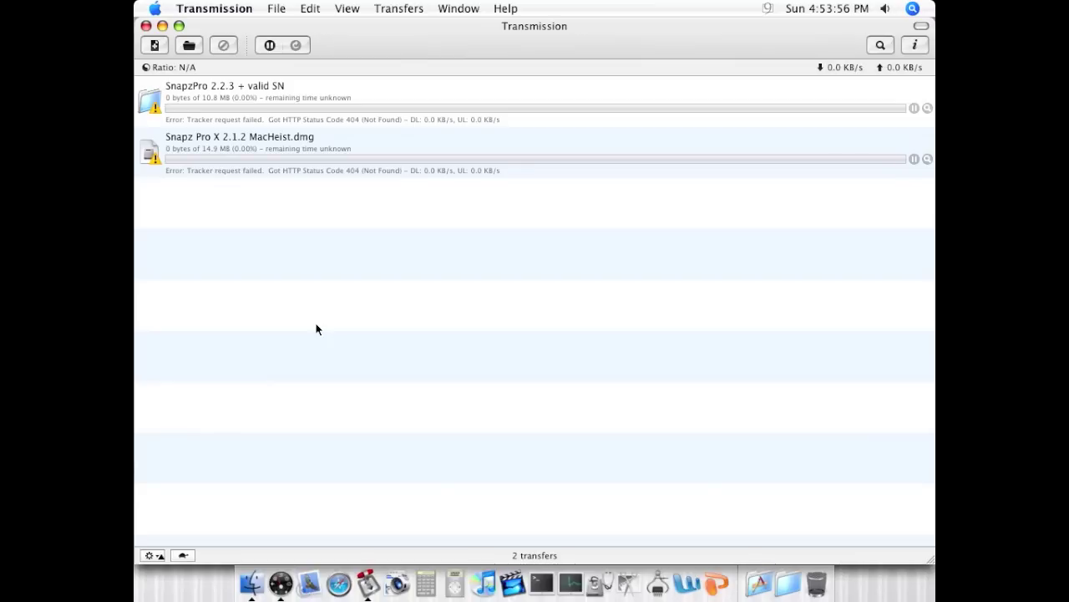
Quit Transmission, confirming so both transfers are left paused.
{"action": "left_click", "coordinate": [217, 8]}
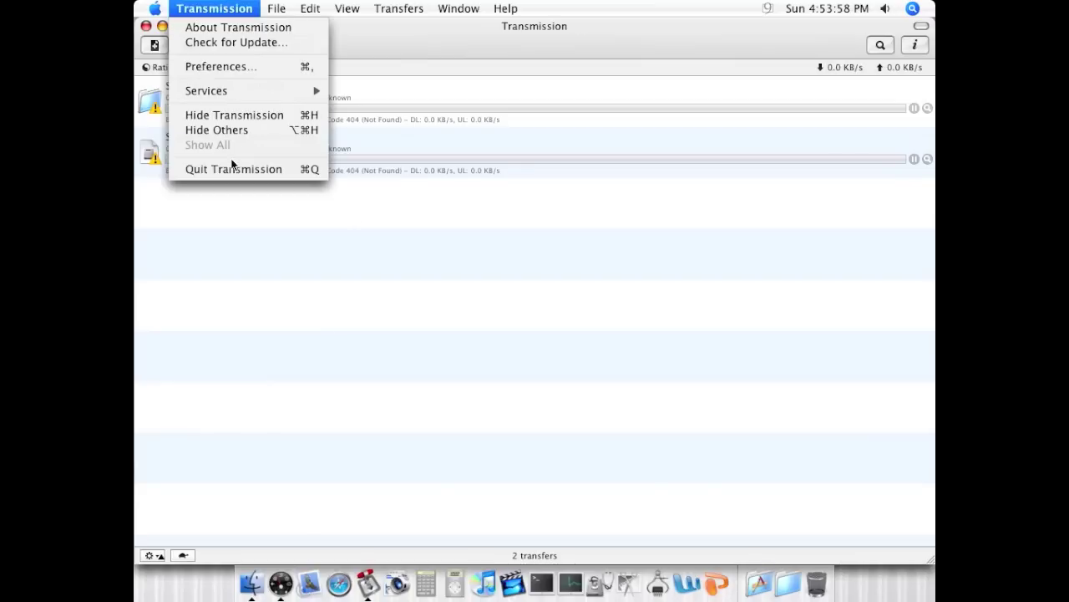
{"action": "left_click", "coordinate": [233, 168]}
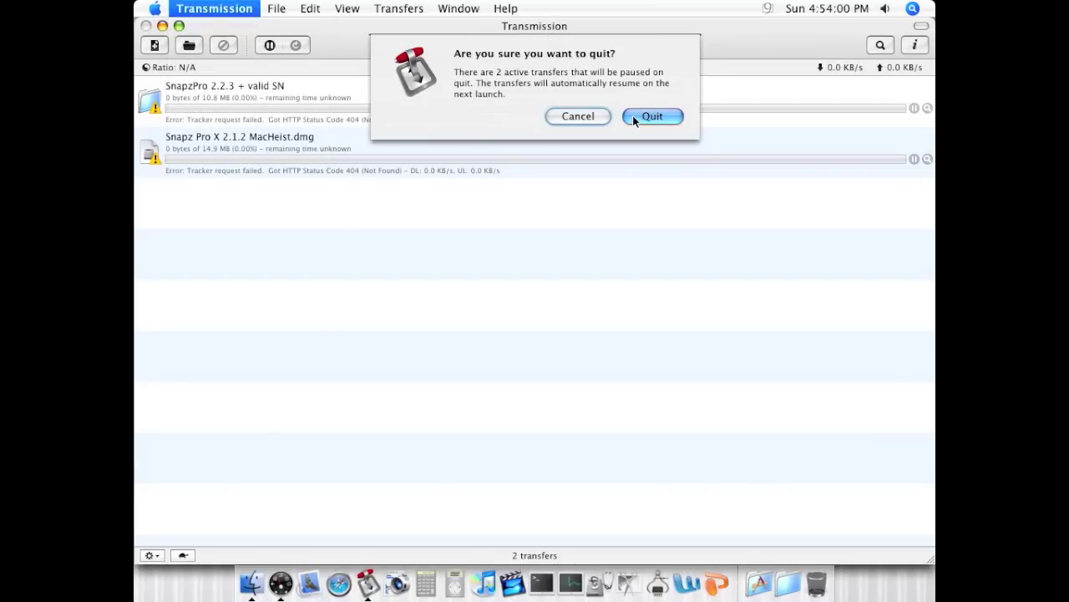
{"action": "left_click", "coordinate": [634, 117]}
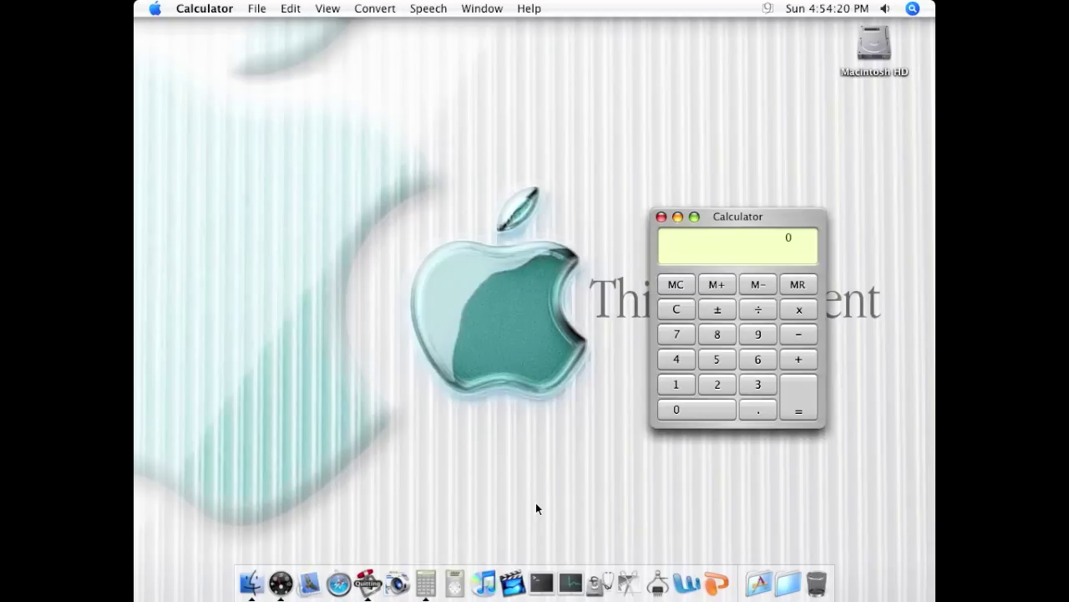
Compute 8 × 9 − 3 = 69 from the keyboard, then quit Calculator.
{"action": "type", "text": "8"}
{"action": "key", "text": "asterisk"}
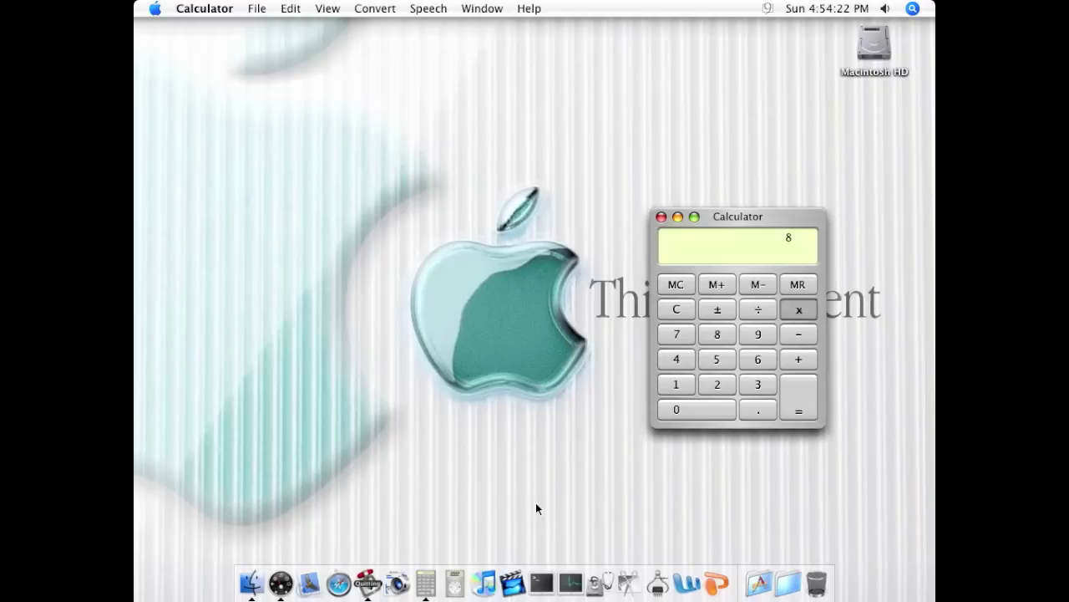
{"action": "type", "text": "9"}
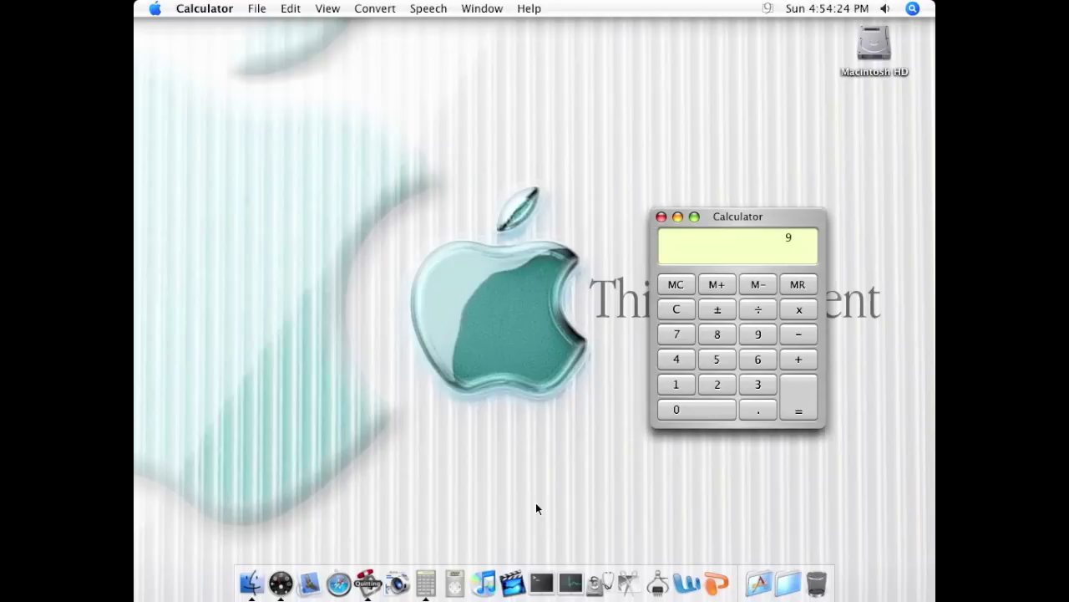
{"action": "key", "text": "equal"}
{"action": "key", "text": "minus"}
{"action": "type", "text": "3"}
{"action": "key", "text": "equal"}
{"action": "key", "text": "super+q"}
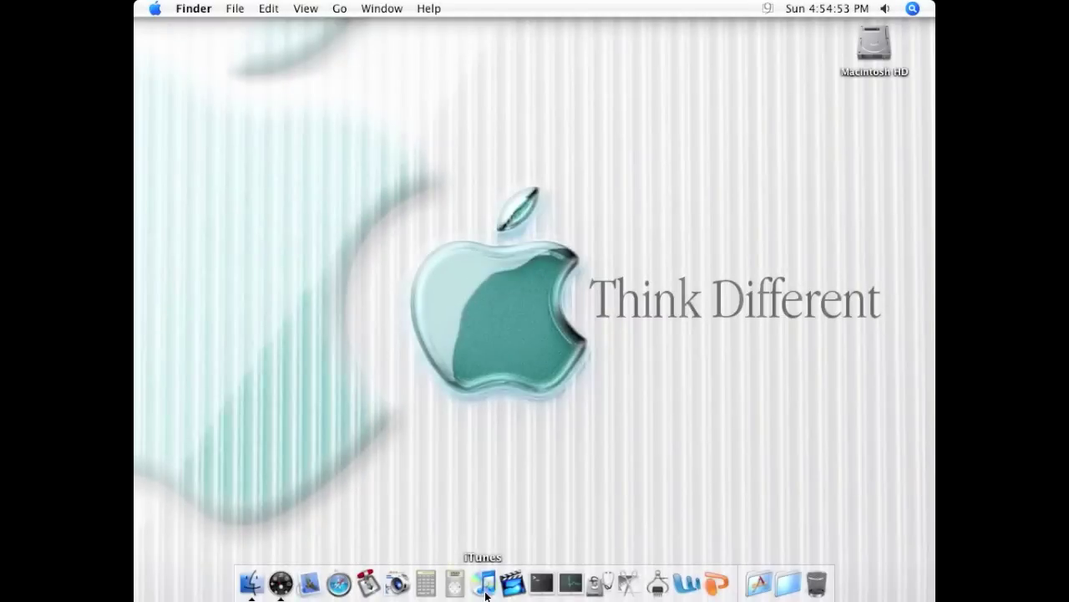
Launch iTunes, turn off update prompts, decline iTunes 10.2, and hide the Genius sidebar.
{"action": "left_click", "coordinate": [485, 593]}
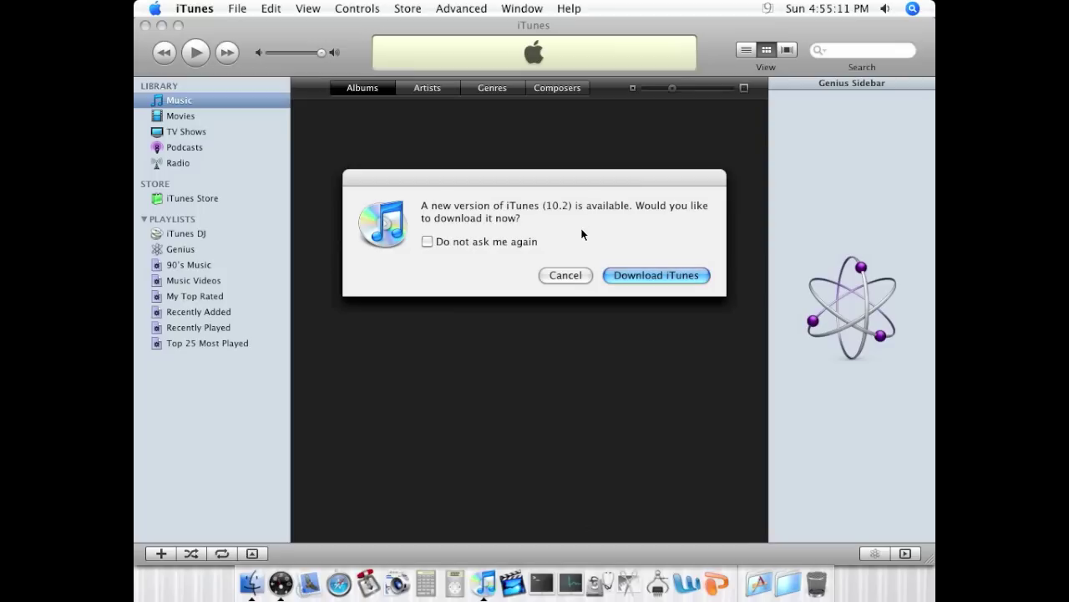
{"action": "left_click", "coordinate": [469, 240]}
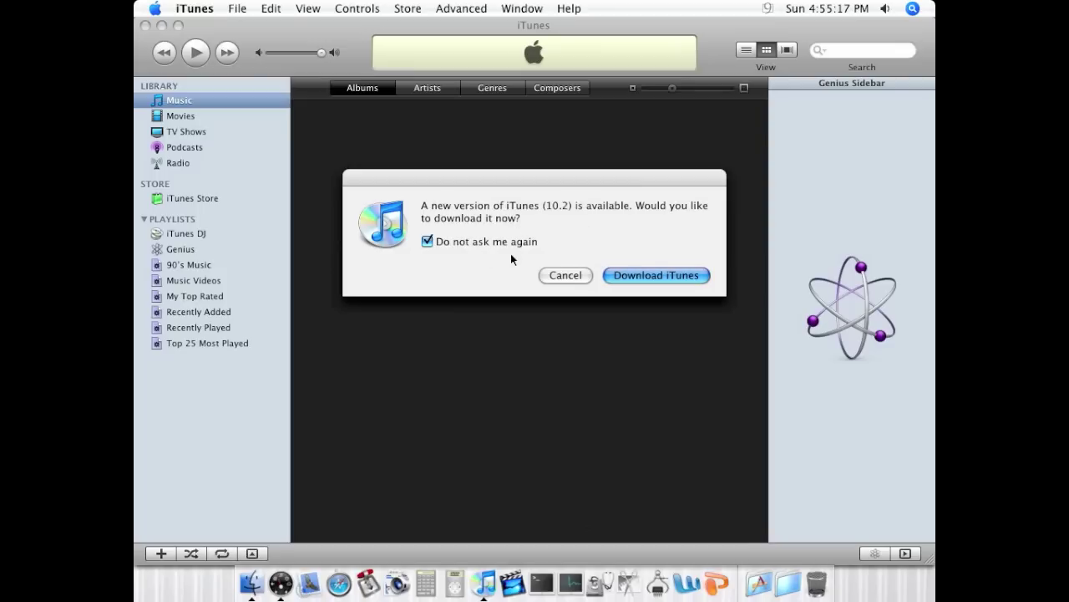
{"action": "left_click", "coordinate": [565, 275]}
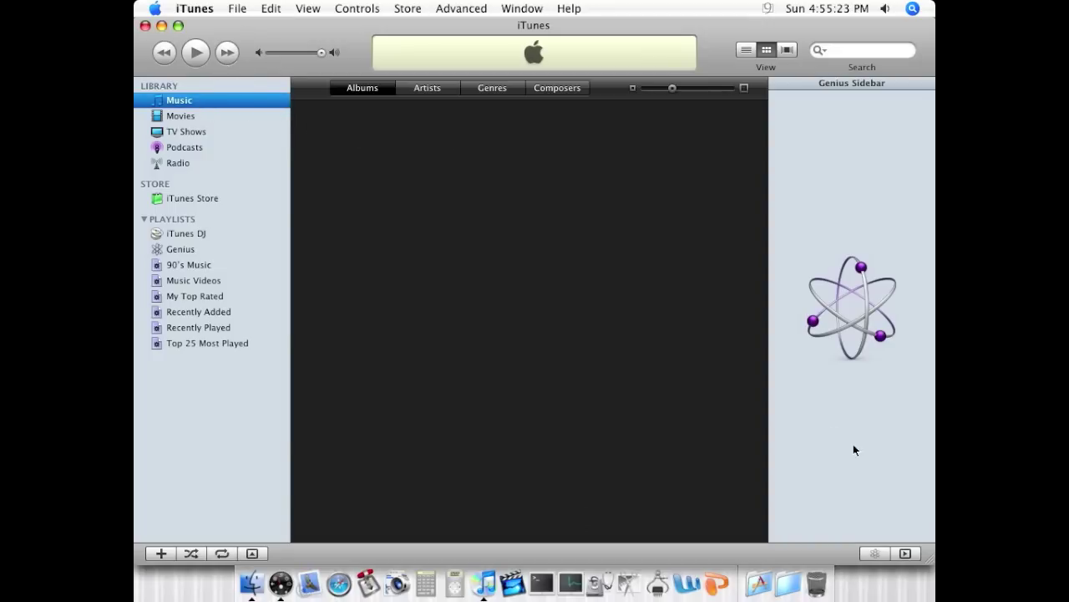
{"action": "left_click", "coordinate": [906, 554]}
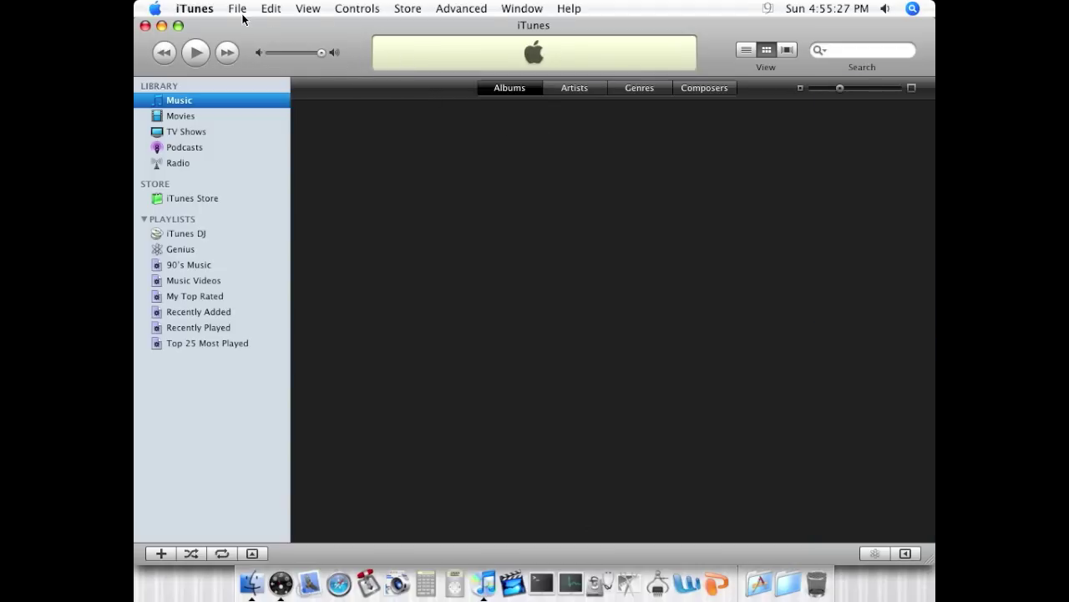
View the About iTunes version information, close it, and switch to Podcasts.
{"action": "left_click", "coordinate": [209, 11]}
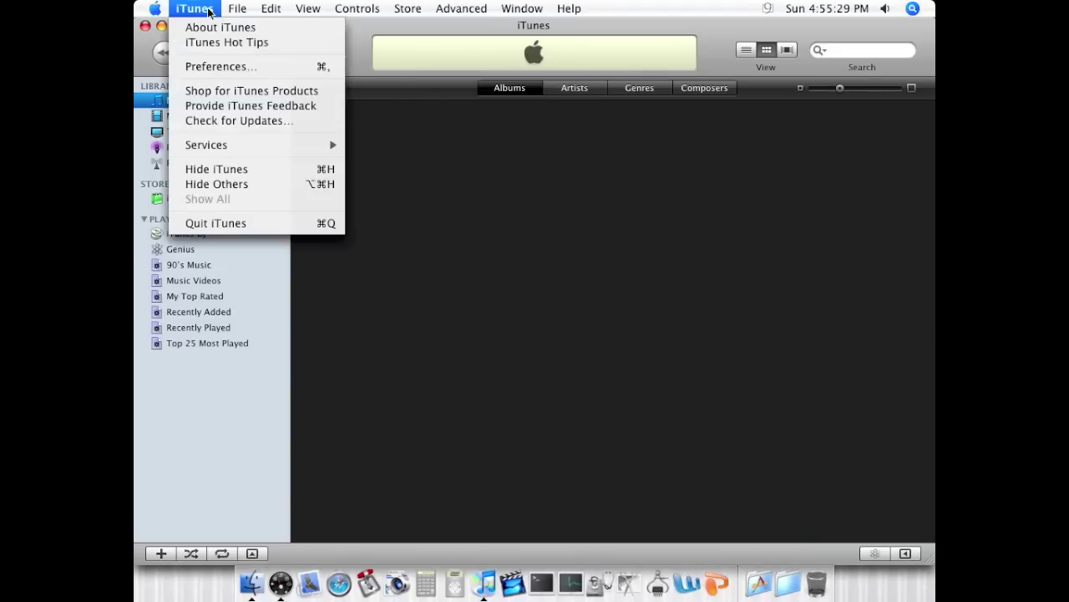
{"action": "left_click", "coordinate": [208, 26]}
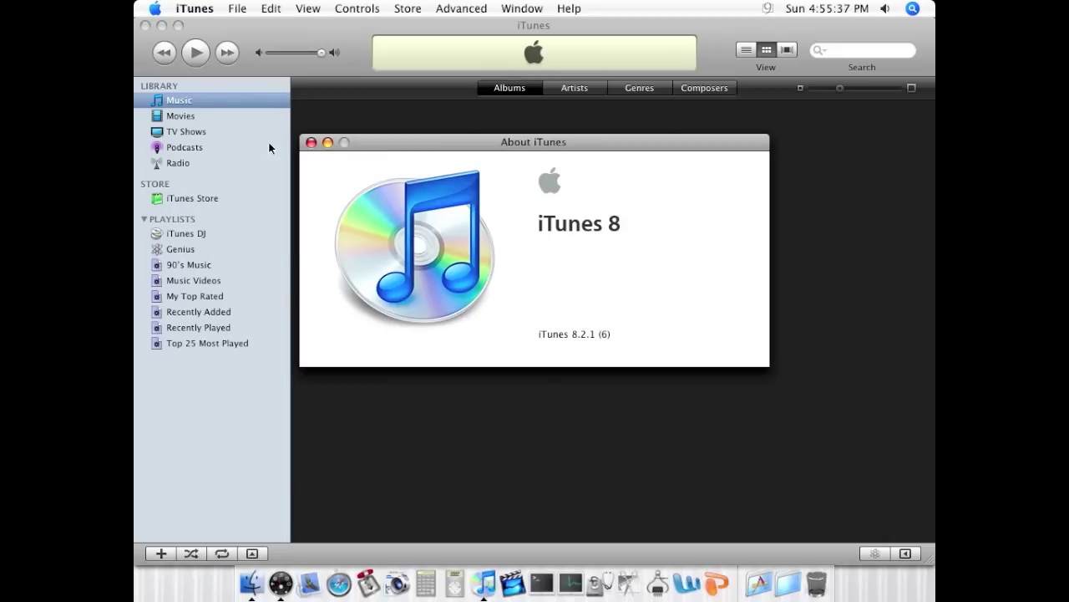
{"action": "left_click", "coordinate": [311, 142]}
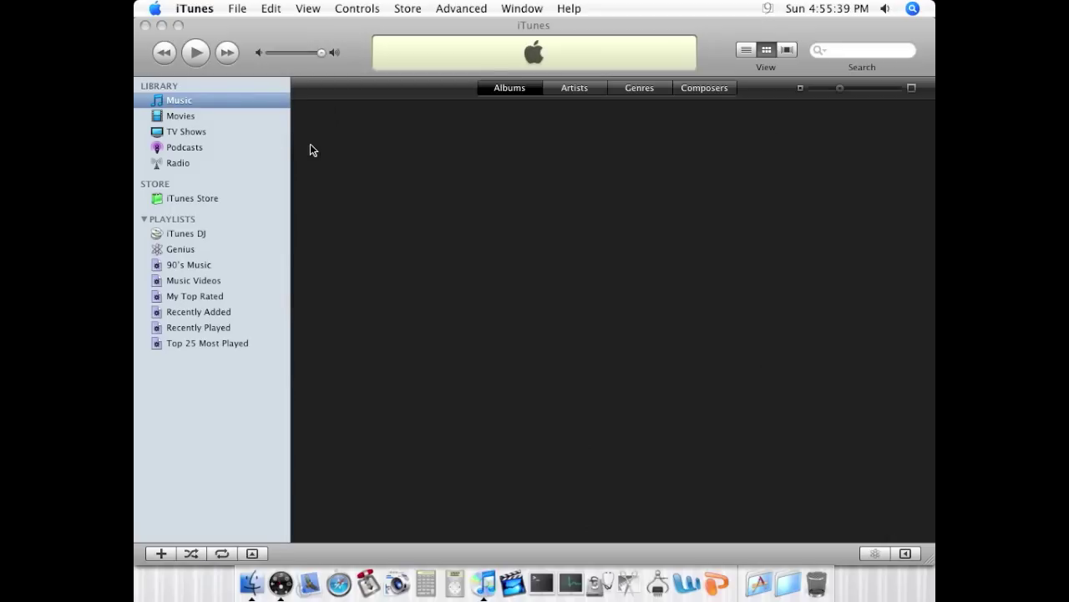
{"action": "left_click", "coordinate": [285, 146]}
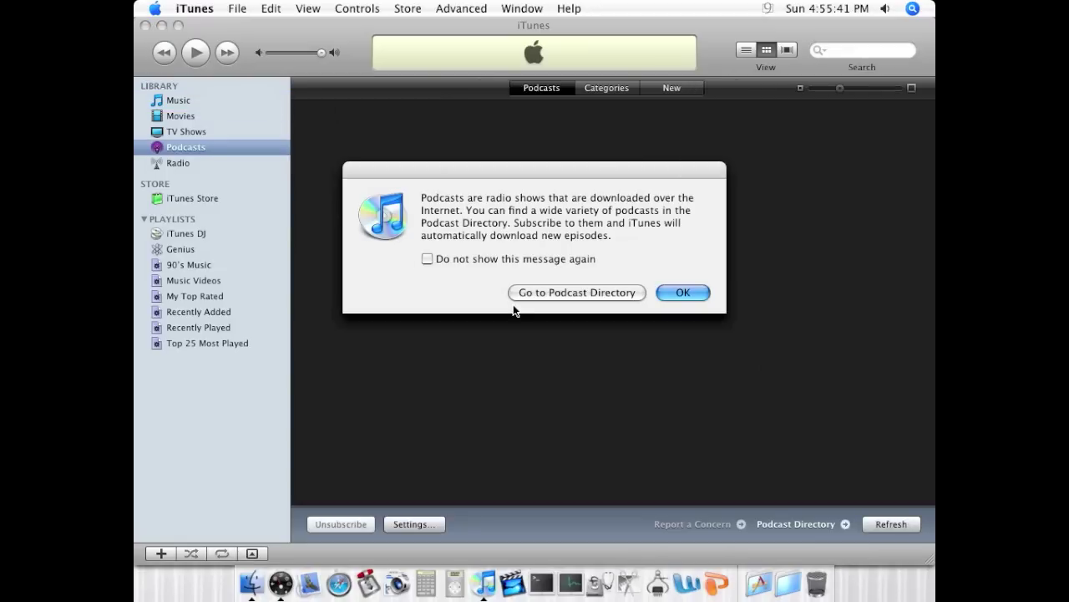
Permanently dismiss the podcast notice and switch to the Radio stream list.
{"action": "left_click", "coordinate": [568, 264]}
{"action": "left_click", "coordinate": [683, 294]}
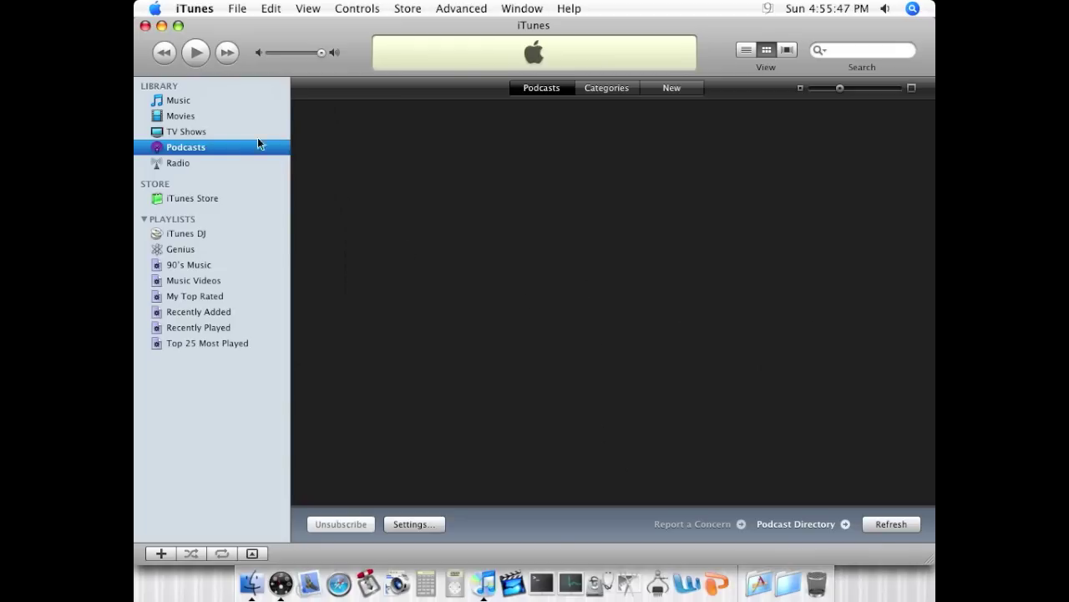
{"action": "left_click", "coordinate": [179, 164]}
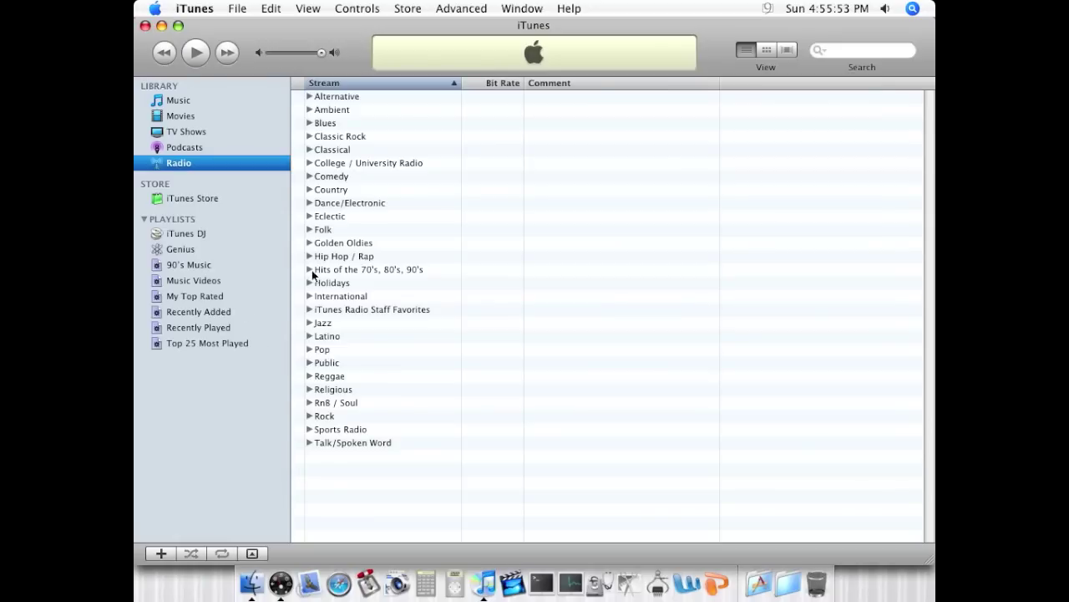
Play the ABF ANALOG station from Hits of the 70's, 80's, 90's and raise the volume twice.
{"action": "left_click", "coordinate": [310, 269]}
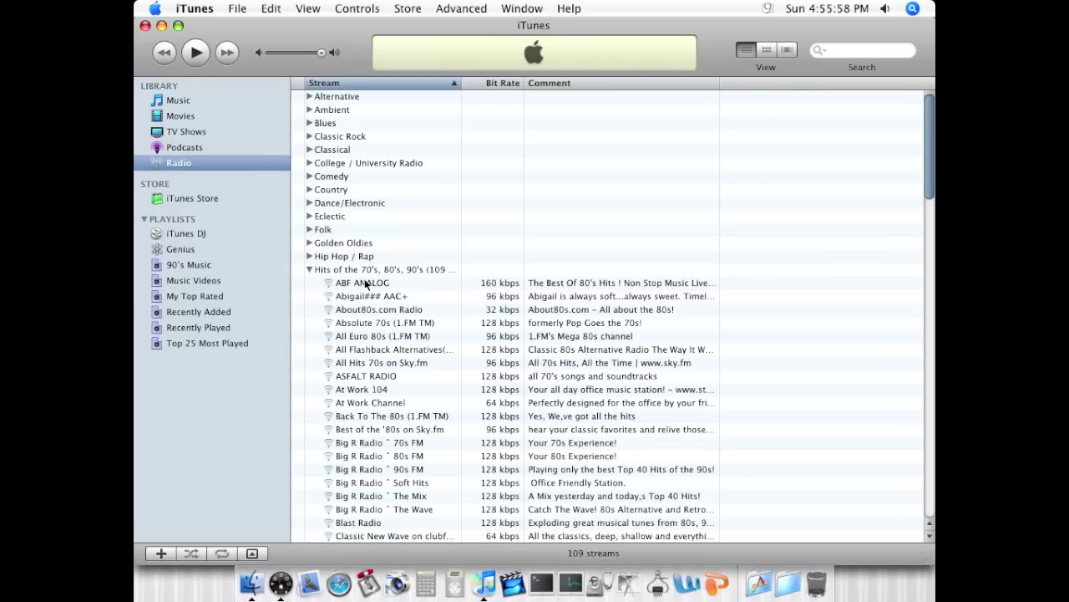
{"action": "left_click", "coordinate": [490, 286]}
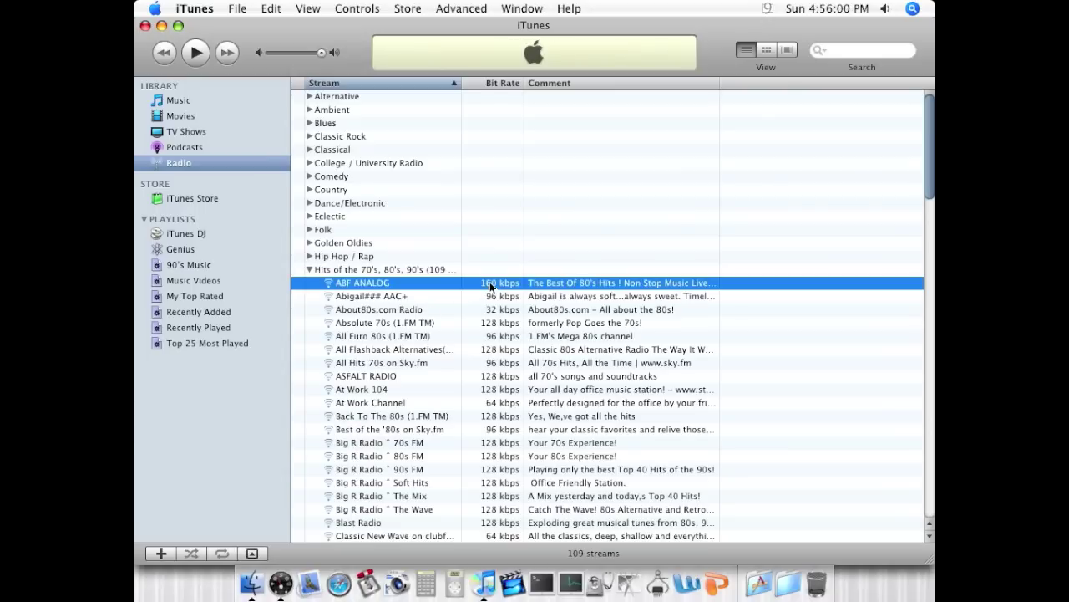
{"action": "key", "text": "space"}
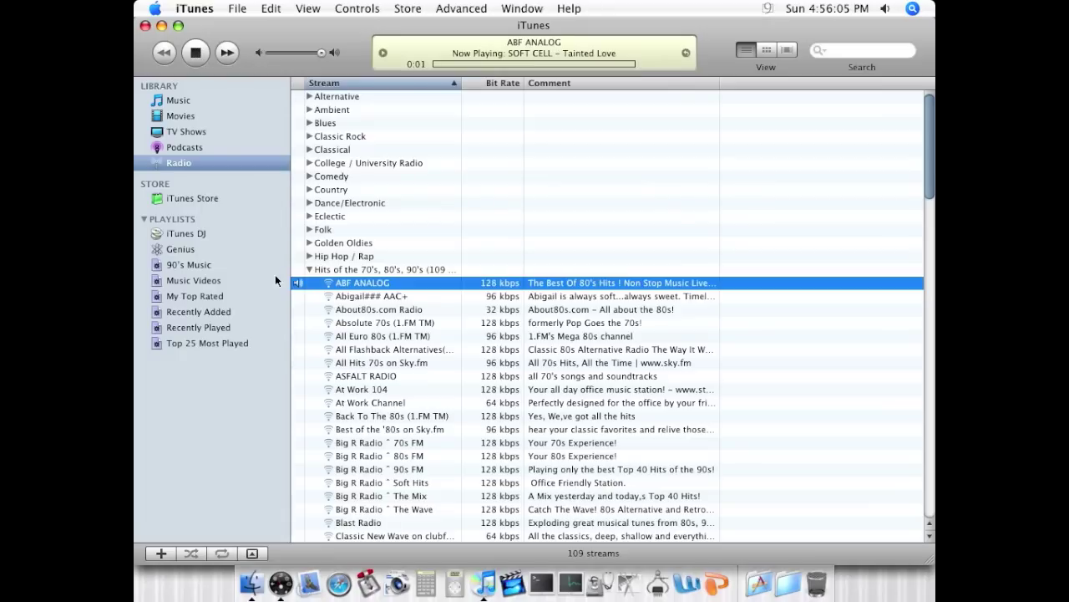
{"action": "key", "text": "XF86AudioRaiseVolume"}
{"action": "key", "text": "XF86AudioRaiseVolume"}
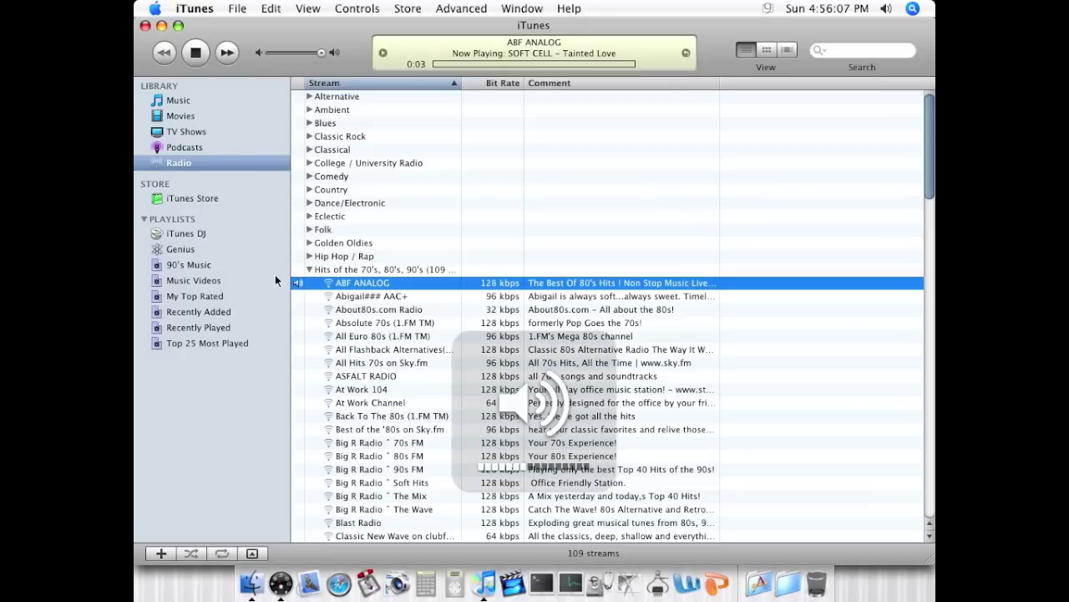
{"action": "key", "text": "XF86AudioRaiseVolume"}
{"action": "key", "text": "XF86AudioRaiseVolume"}
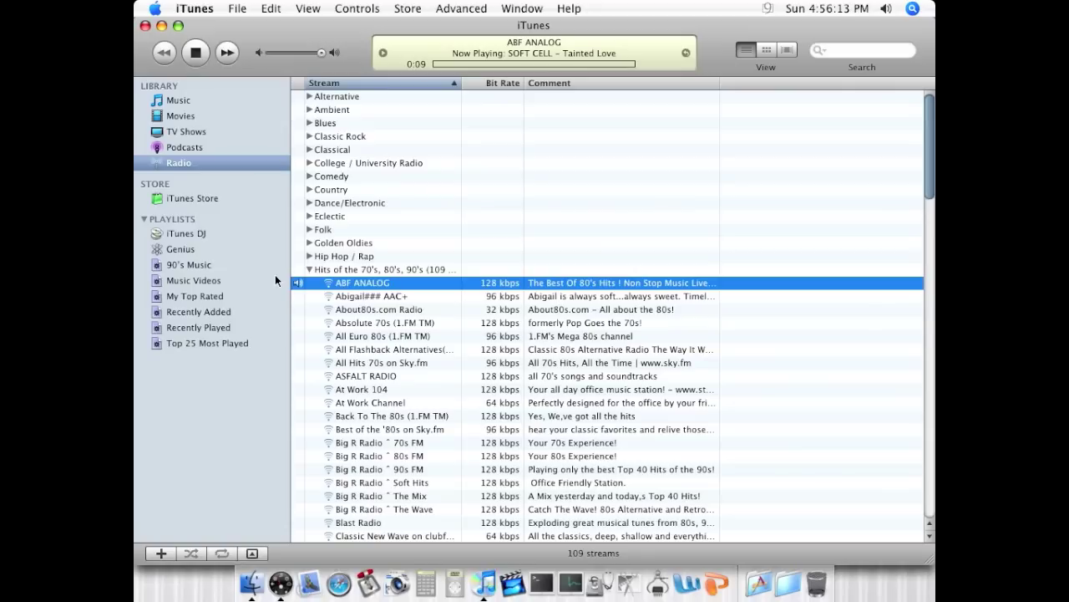
Lower the volume one notch and stop the ABF ANALOG stream at 0:00.
{"action": "key", "text": "XF86AudioLowerVolume"}
{"action": "key", "text": "XF86AudioLowerVolume"}
{"action": "key", "text": "XF86AudioLowerVolume"}
{"action": "key", "text": "XF86AudioLowerVolume"}
{"action": "left_click", "coordinate": [199, 54]}
{"action": "left_click", "coordinate": [192, 9]}
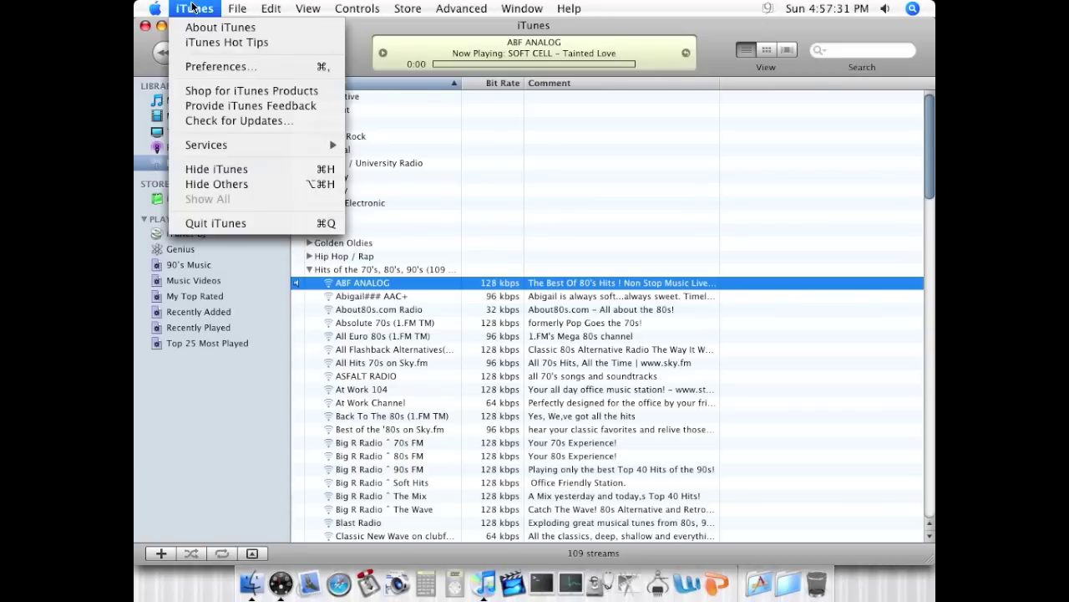
Quit iTunes, leaving the empty Finder desktop.
{"action": "left_click", "coordinate": [257, 223]}
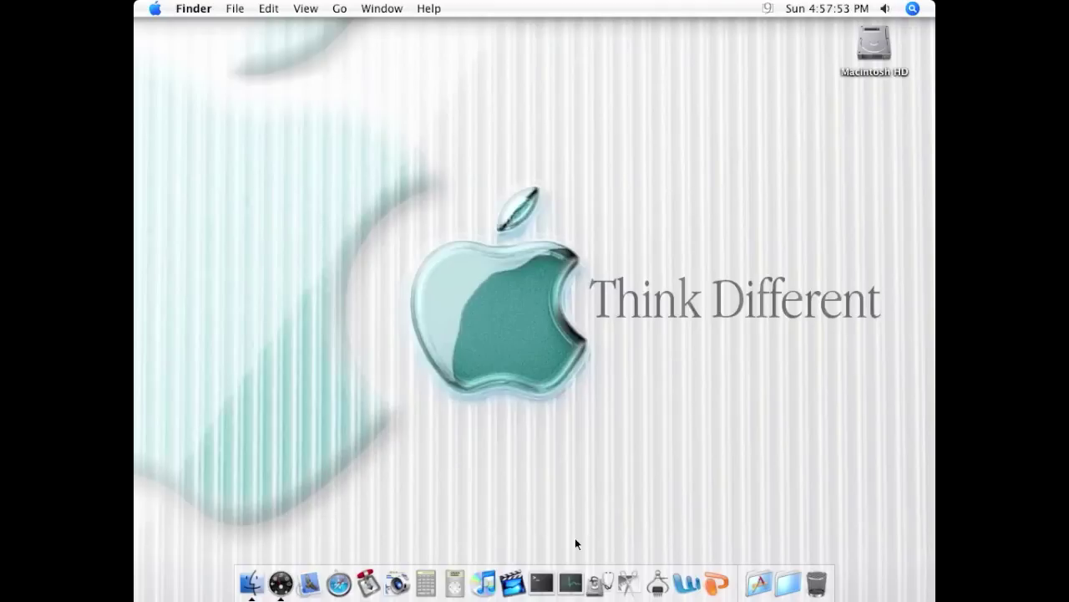
Launch iMovie HD and permanently dismiss the iLife '11 update notice.
{"action": "left_click", "coordinate": [513, 583]}
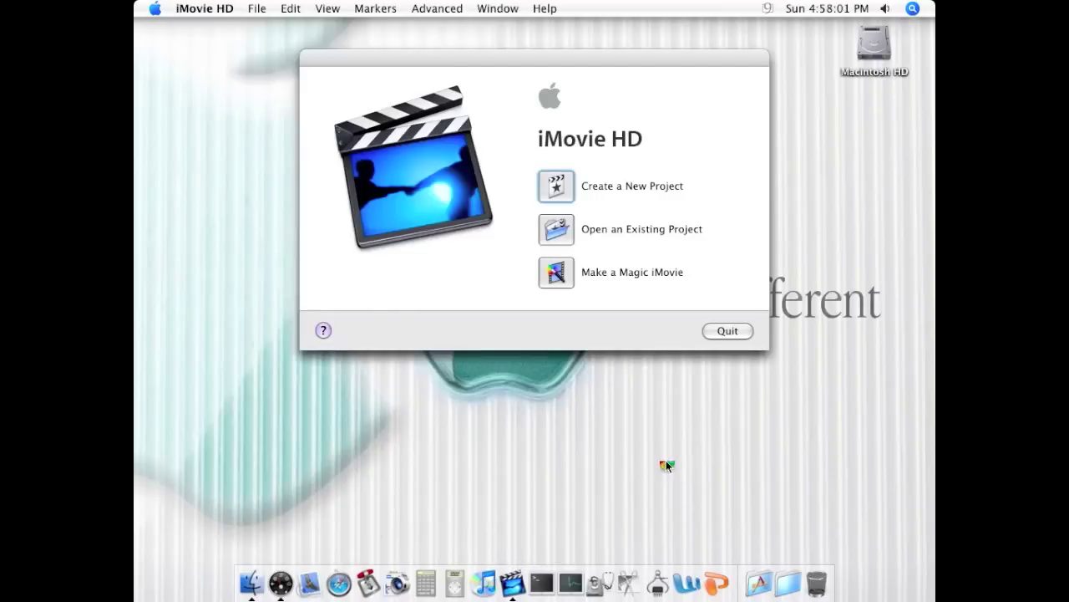
{"action": "left_click", "coordinate": [205, 8]}
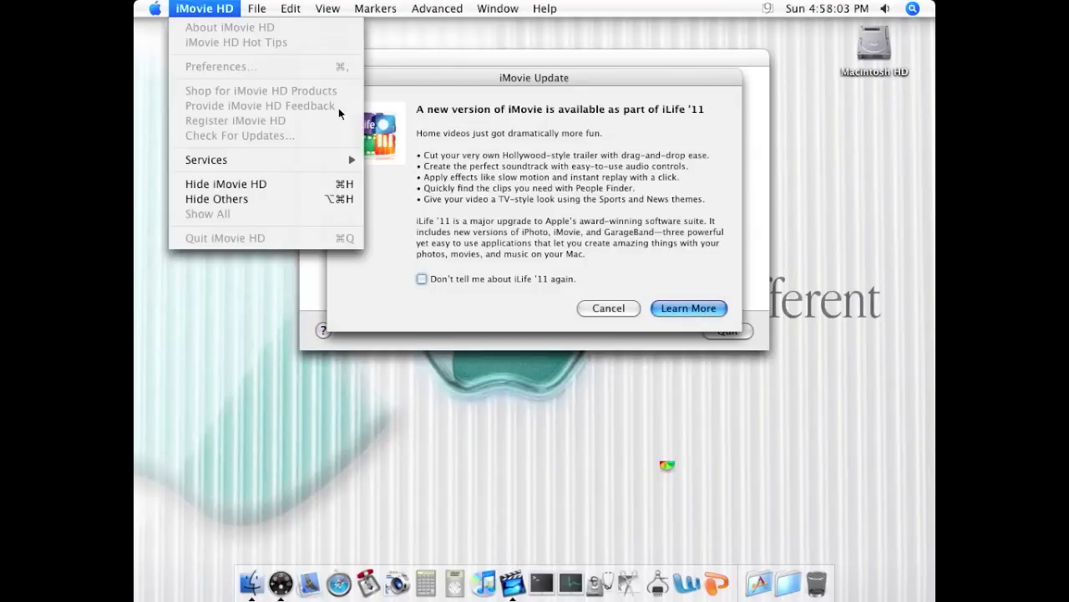
{"action": "left_click", "coordinate": [422, 278]}
{"action": "left_click", "coordinate": [422, 278]}
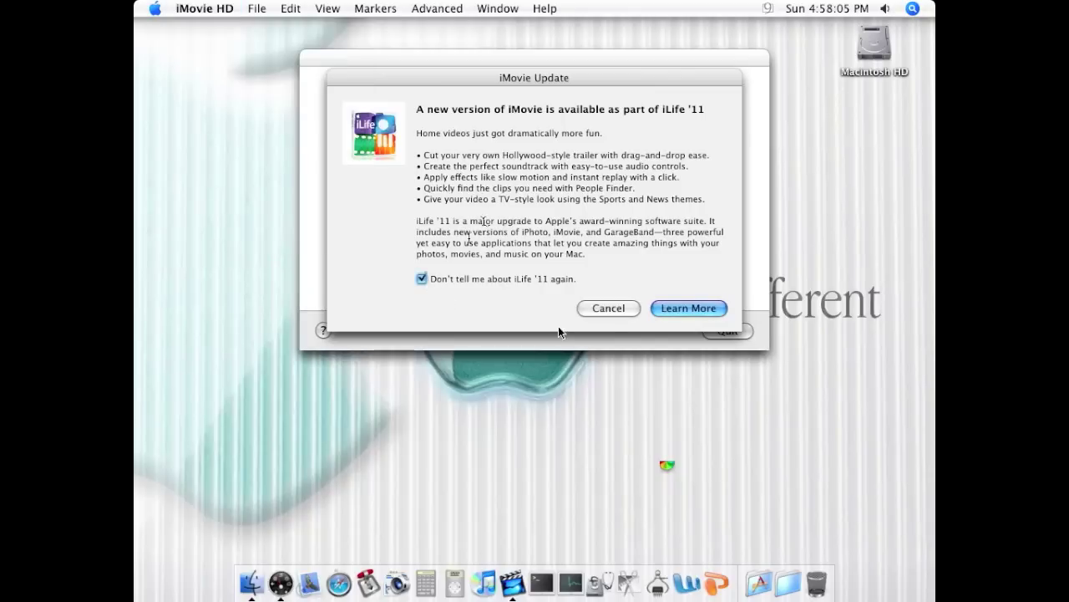
{"action": "left_click", "coordinate": [599, 306]}
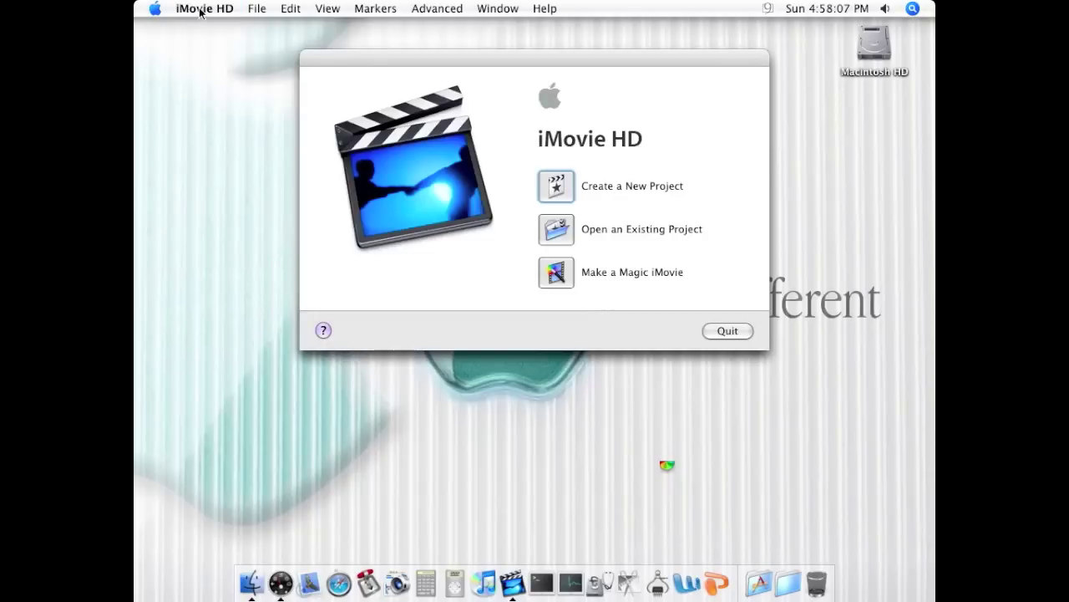
Check the iMovie HD 5.0.2 version details, close them, and begin a new project.
{"action": "left_click", "coordinate": [201, 11]}
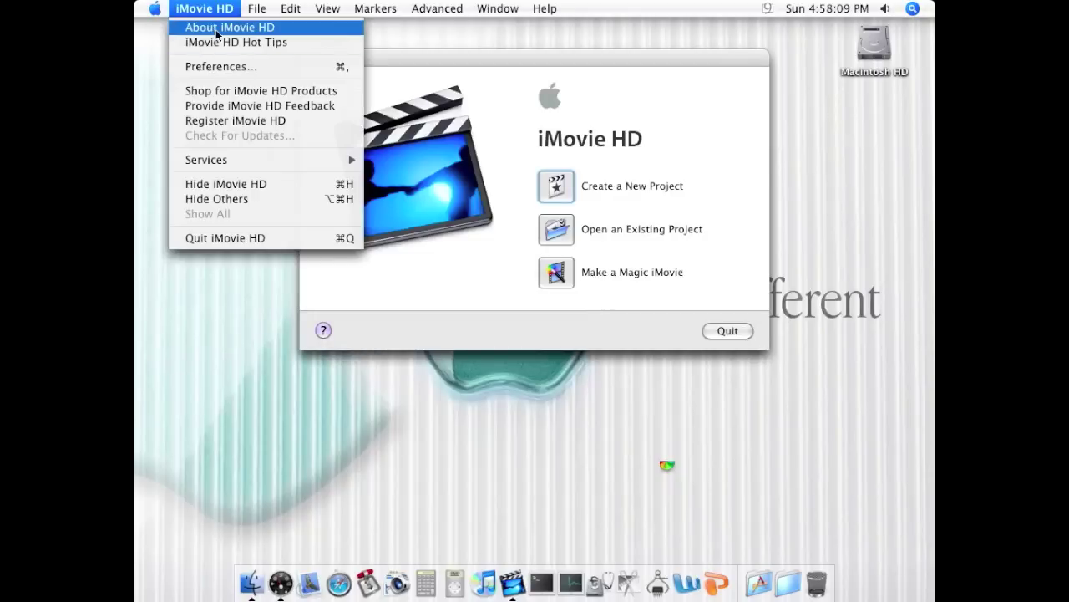
{"action": "left_click", "coordinate": [217, 33]}
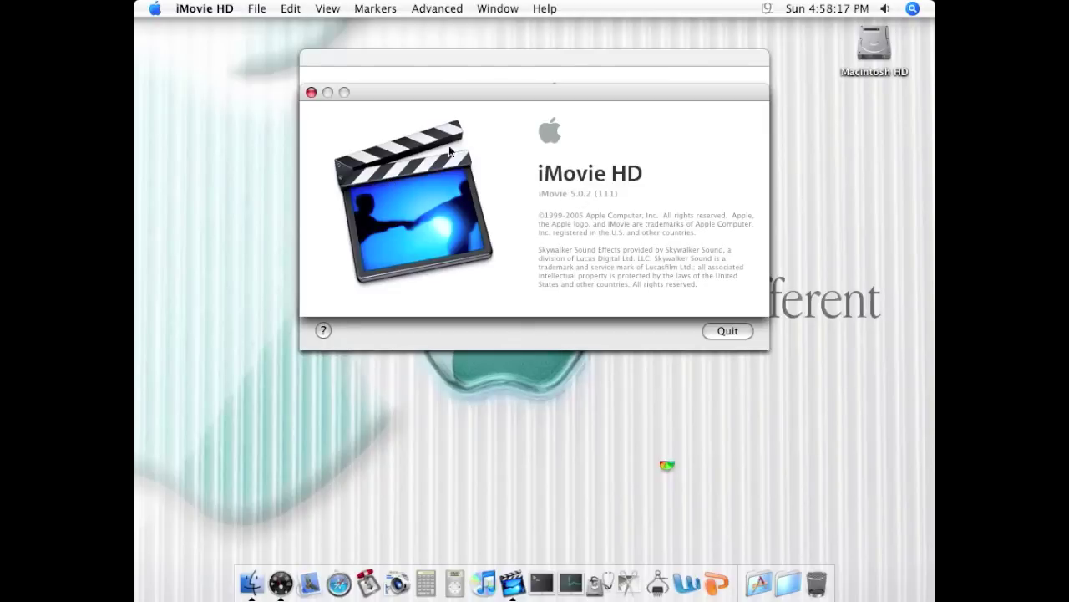
{"action": "left_click", "coordinate": [311, 92]}
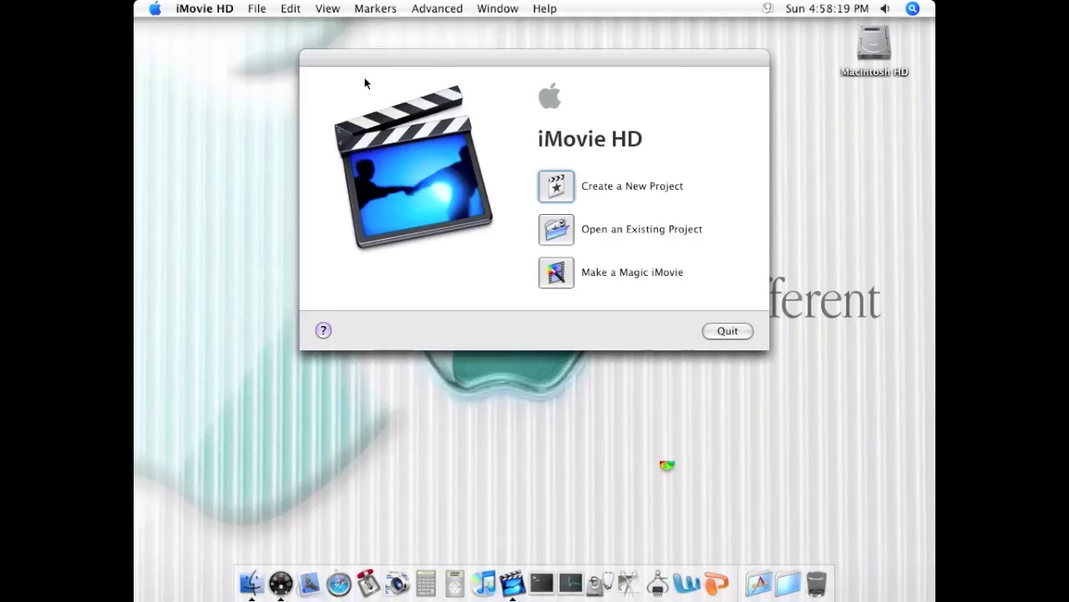
{"action": "left_click", "coordinate": [541, 187]}
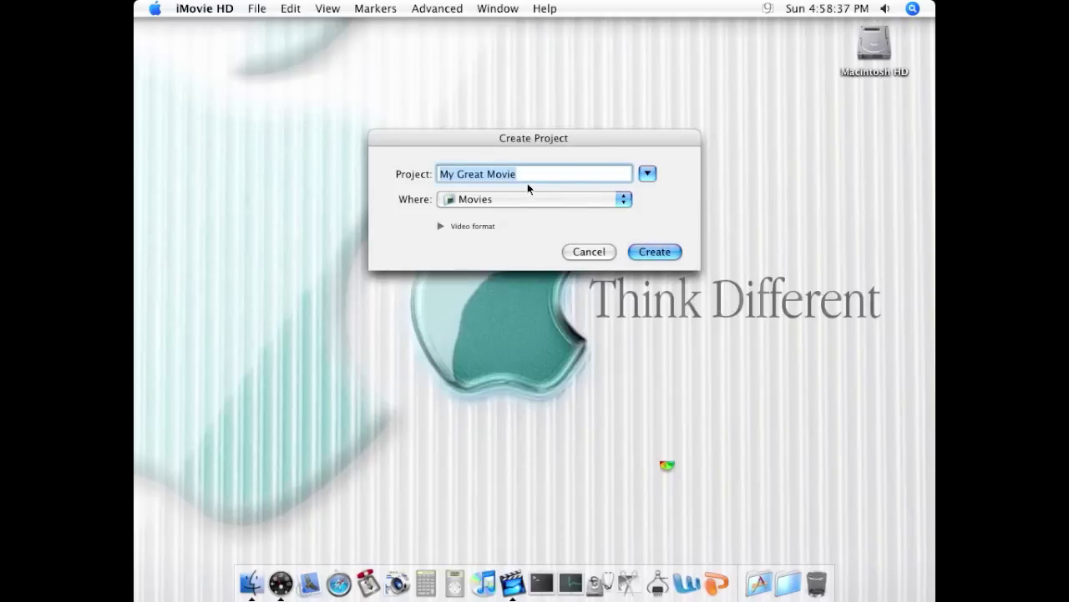
Name the new project 'YouTube Demo' and create it in the Movies folder.
{"action": "type", "text": "Yo"}
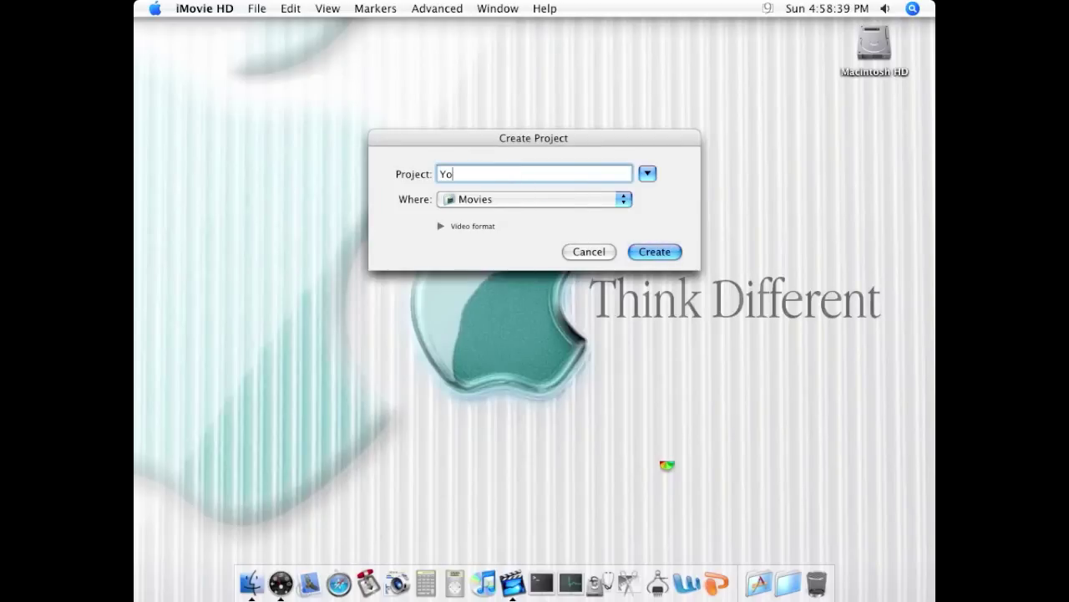
{"action": "type", "text": "uTube"}
{"action": "key", "text": "BackSpace"}
{"action": "key", "text": "BackSpace"}
{"action": "key", "text": "BackSpace"}
{"action": "key", "text": "BackSpace"}
{"action": "type", "text": "Tube Demo"}
{"action": "key", "text": "Return"}
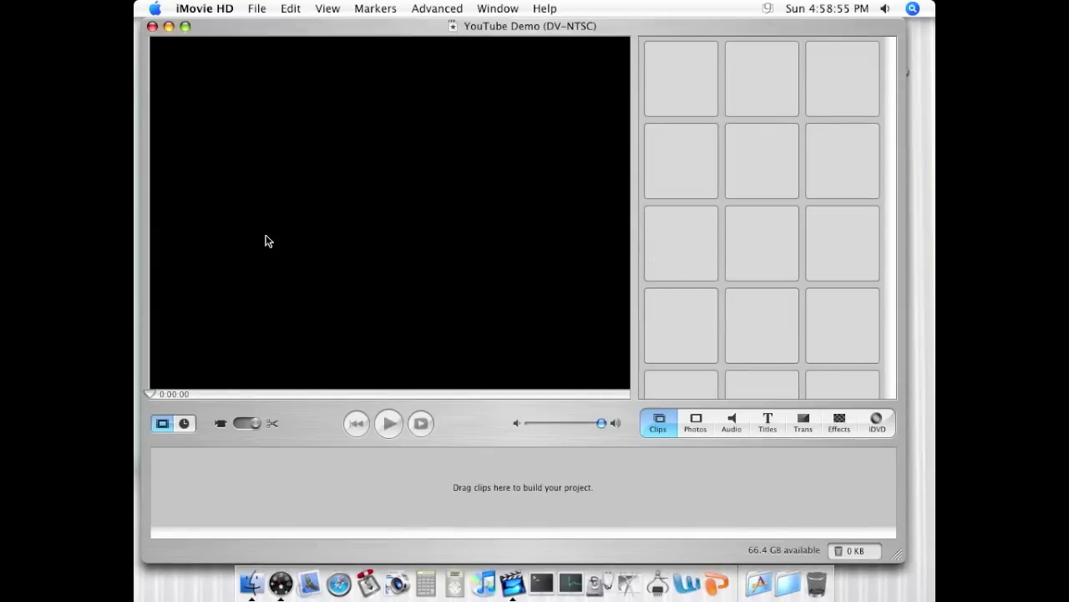
Zoom the iMovie project window to fill the screen.
{"action": "left_click", "coordinate": [185, 25]}
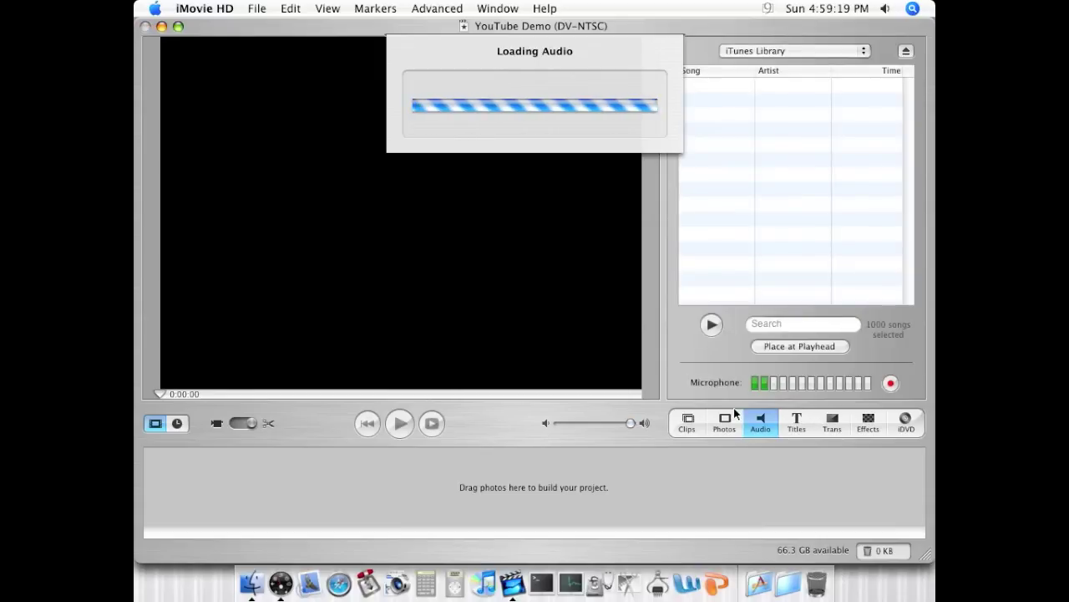
Return the side pane to the Clips library and quit iMovie HD.
{"action": "left_click", "coordinate": [688, 423]}
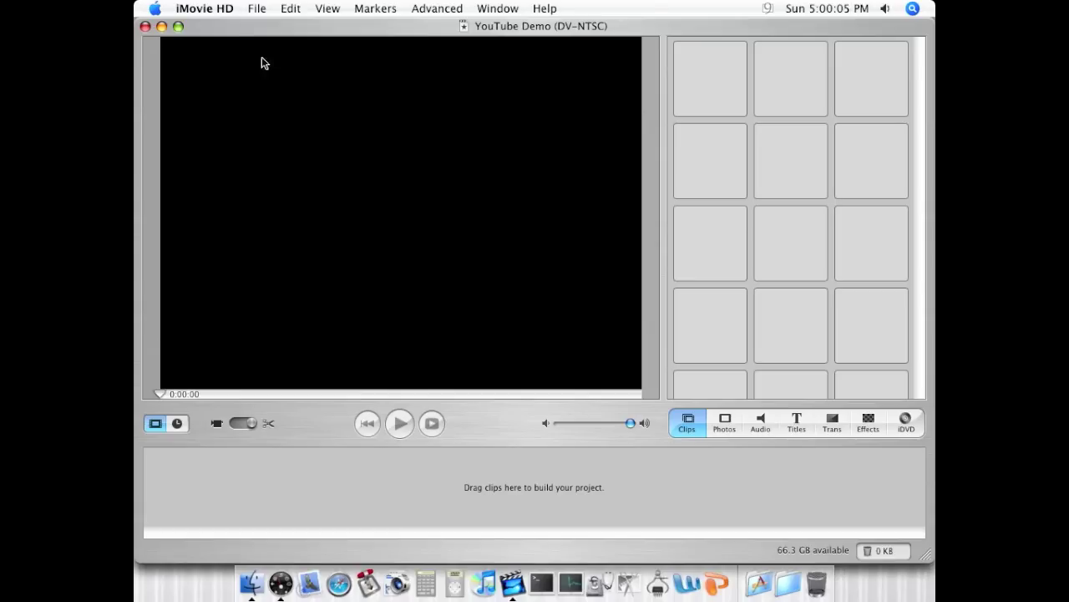
{"action": "left_click", "coordinate": [218, 10]}
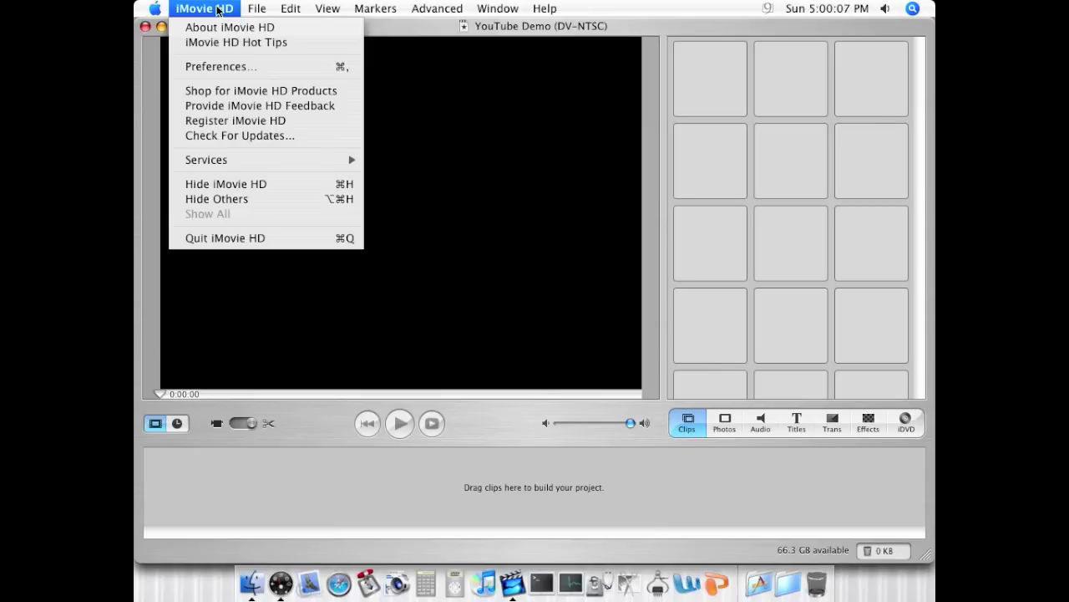
{"action": "left_click", "coordinate": [234, 241]}
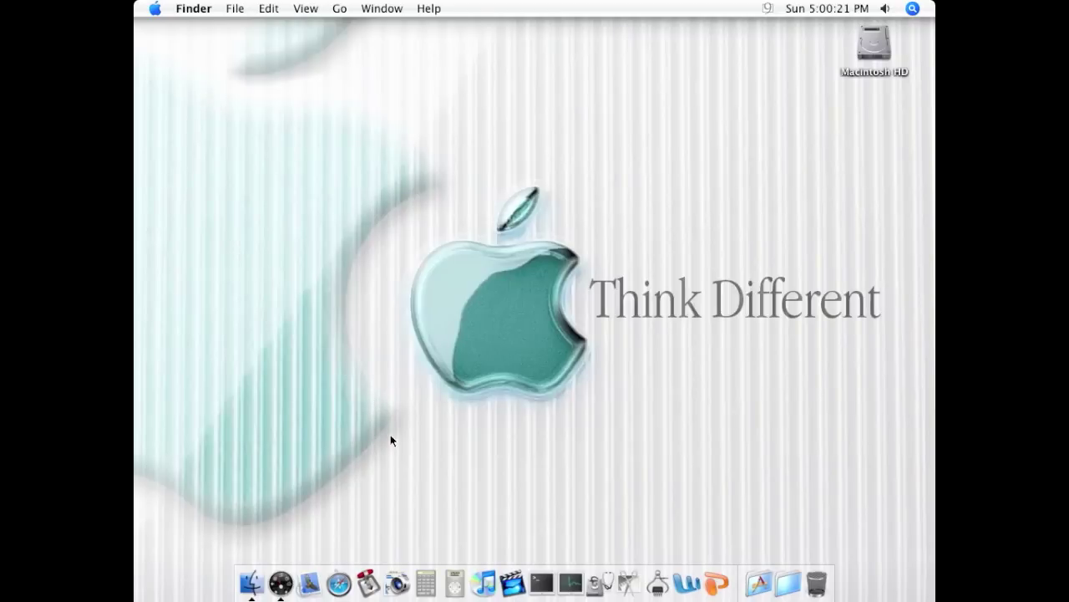
Show First Aid and details for the 74.5 GB disk in Disk Utility, quit, and open Applications.
{"action": "left_click", "coordinate": [594, 585]}
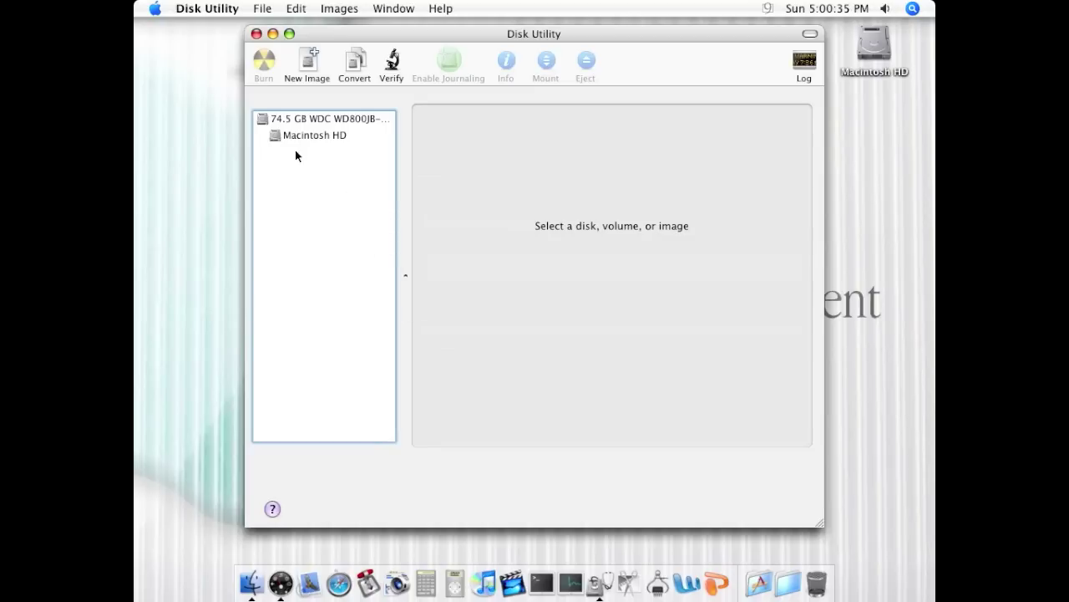
{"action": "left_click", "coordinate": [315, 124]}
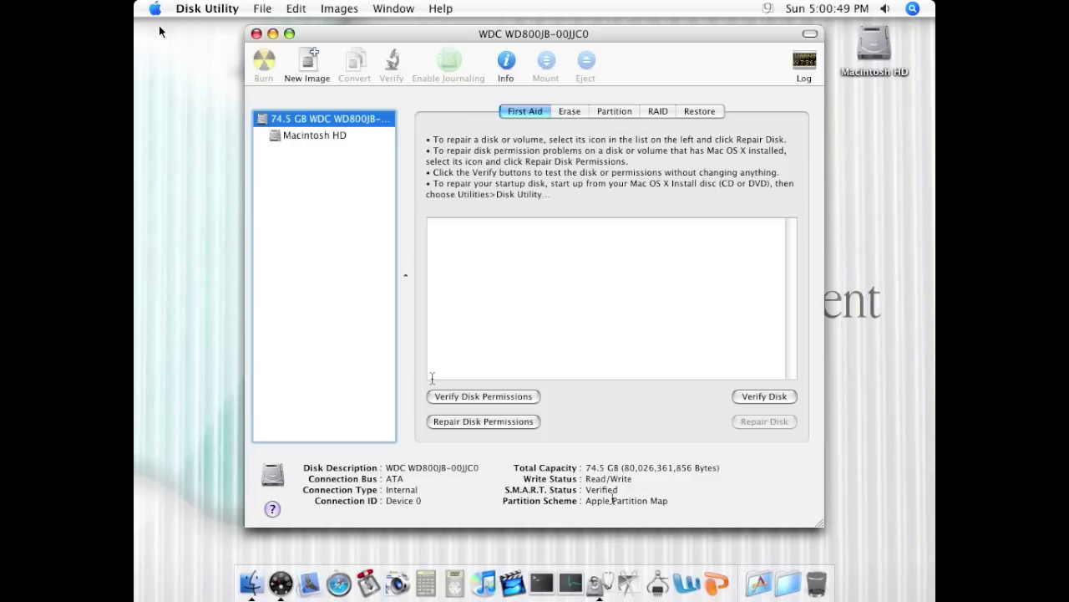
{"action": "left_click", "coordinate": [201, 10]}
{"action": "left_click", "coordinate": [220, 157]}
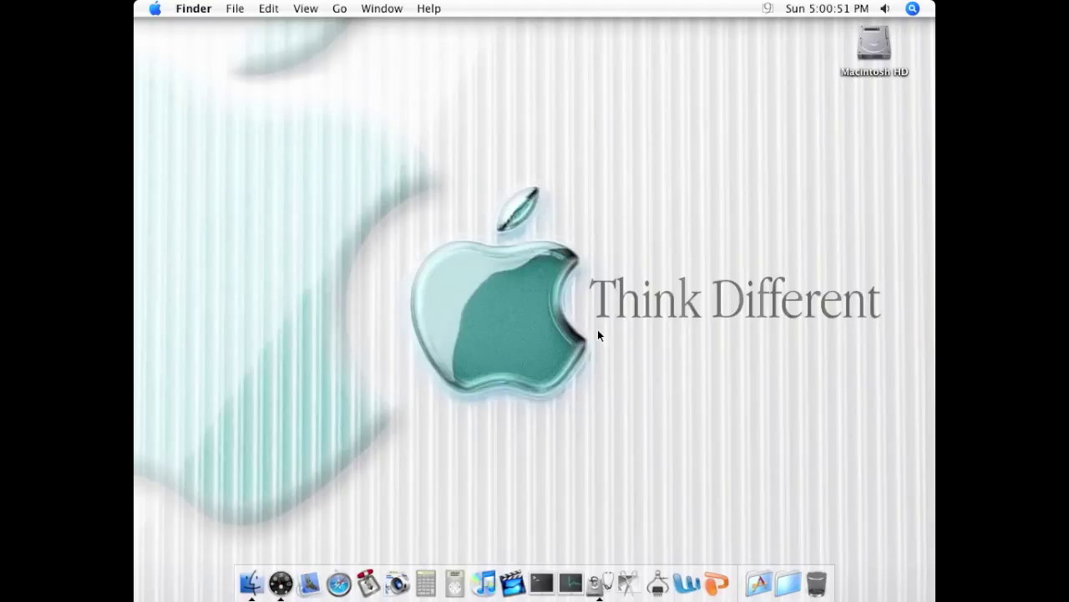
{"action": "left_click", "coordinate": [759, 582]}
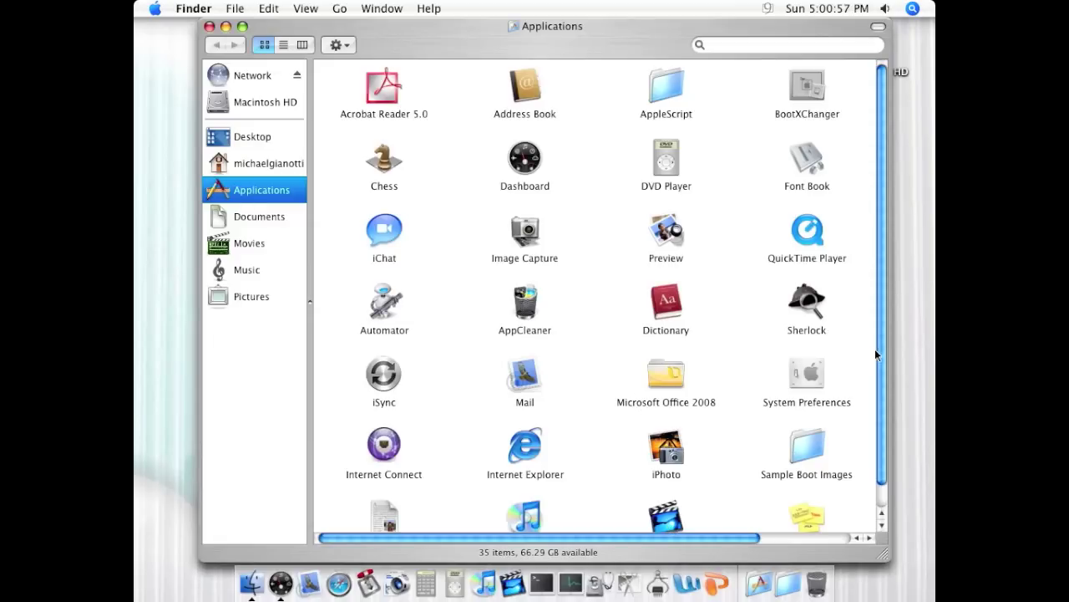
{"action": "scroll", "coordinate": [883, 420], "scroll_direction": "down", "scroll_amount": 2}
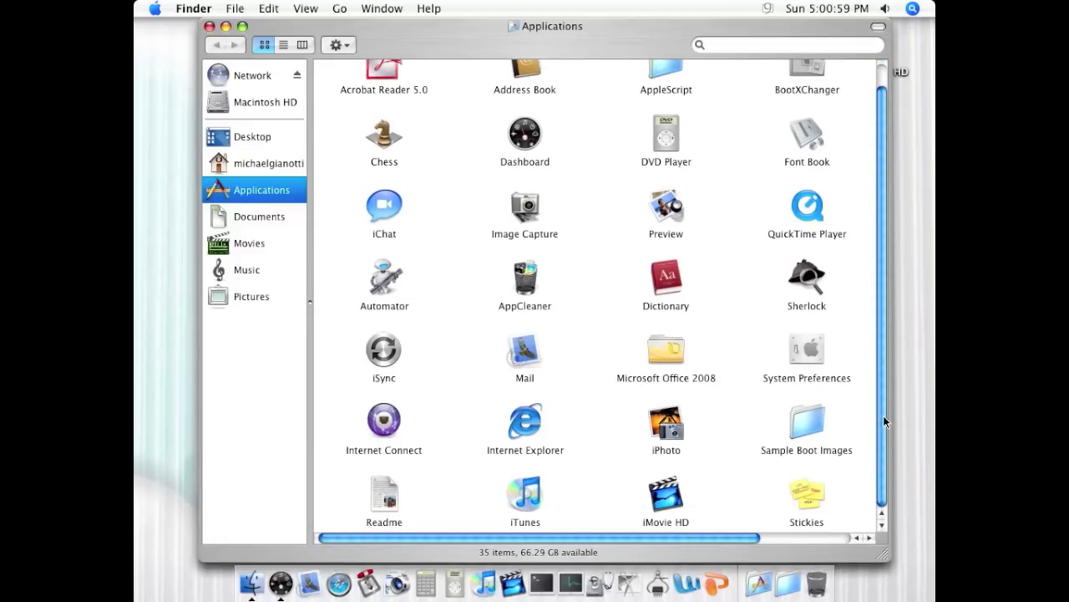
{"action": "left_click_drag", "start_coordinate": [883, 415], "coordinate": [872, 303]}
{"action": "scroll", "coordinate": [872, 302], "scroll_direction": "up", "scroll_amount": 1}
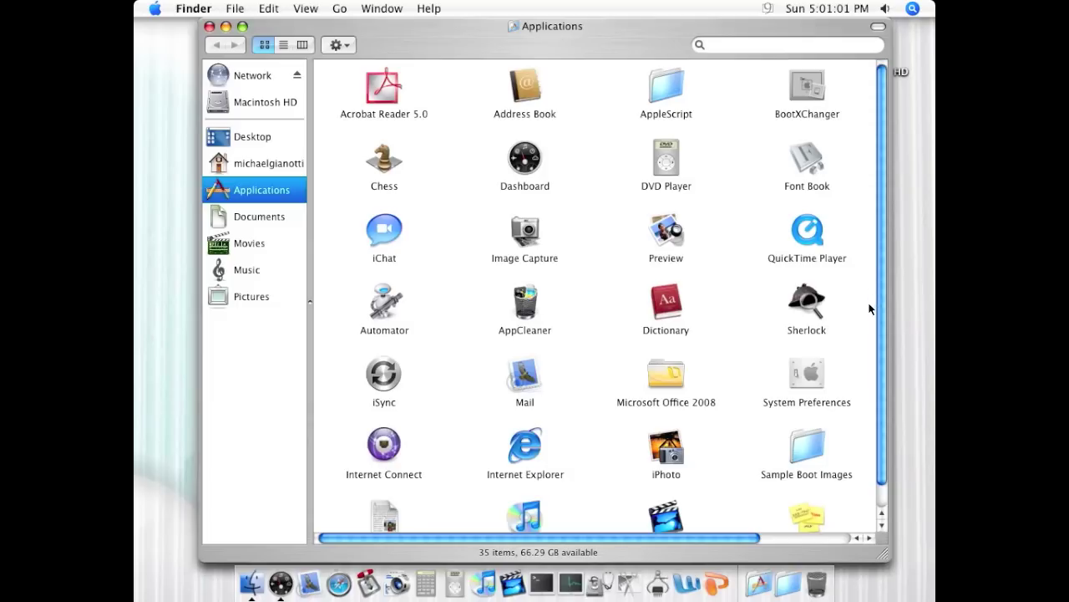
{"action": "scroll", "coordinate": [866, 360], "scroll_direction": "down", "scroll_amount": 1}
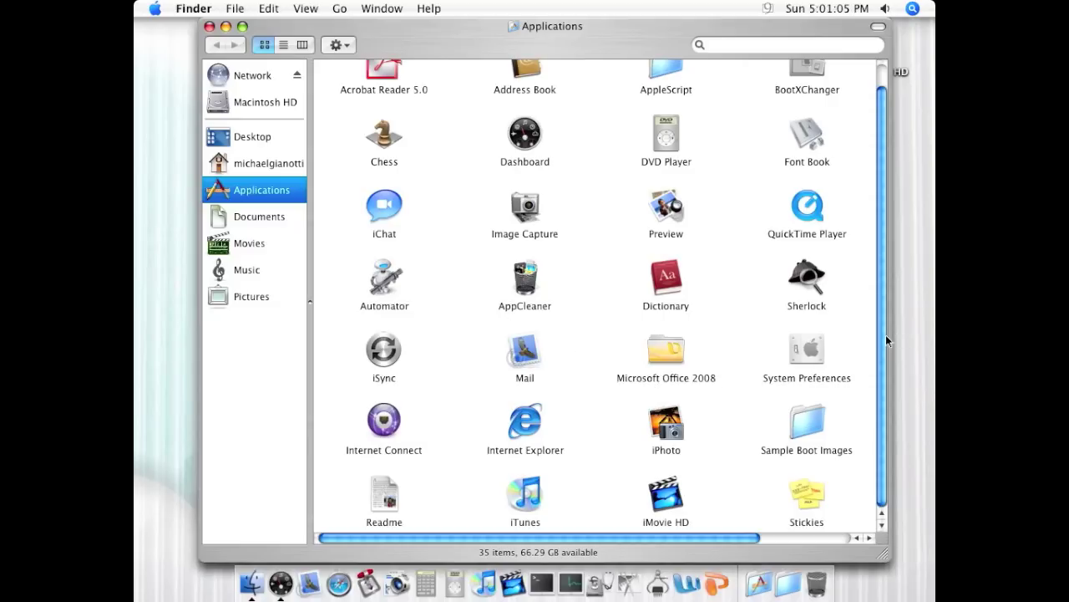
{"action": "scroll", "coordinate": [879, 336], "scroll_direction": "up", "scroll_amount": 1}
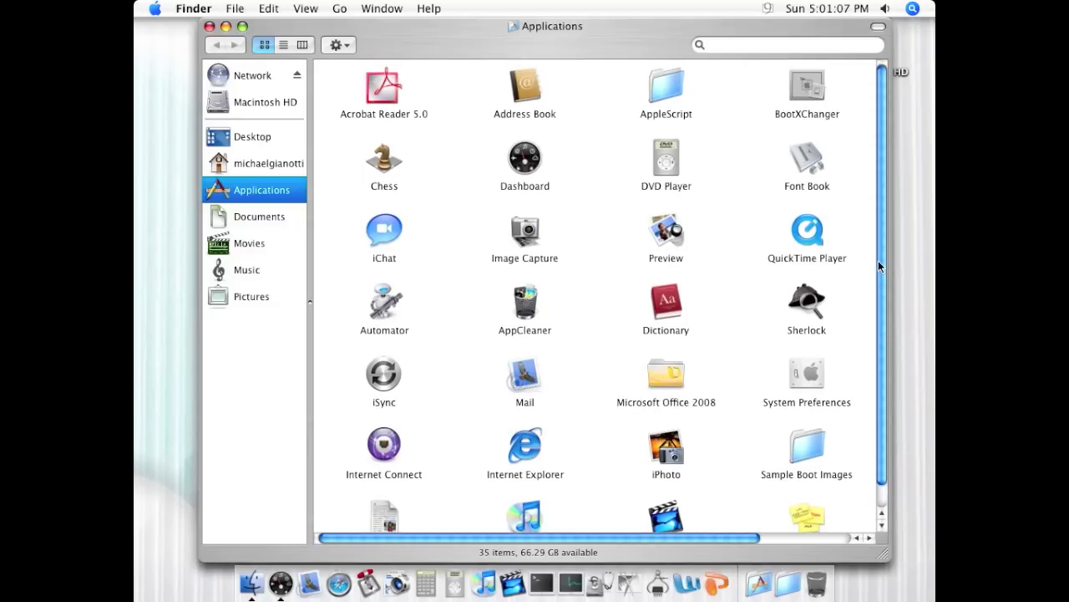
{"action": "scroll", "coordinate": [879, 300], "scroll_direction": "down", "scroll_amount": 1}
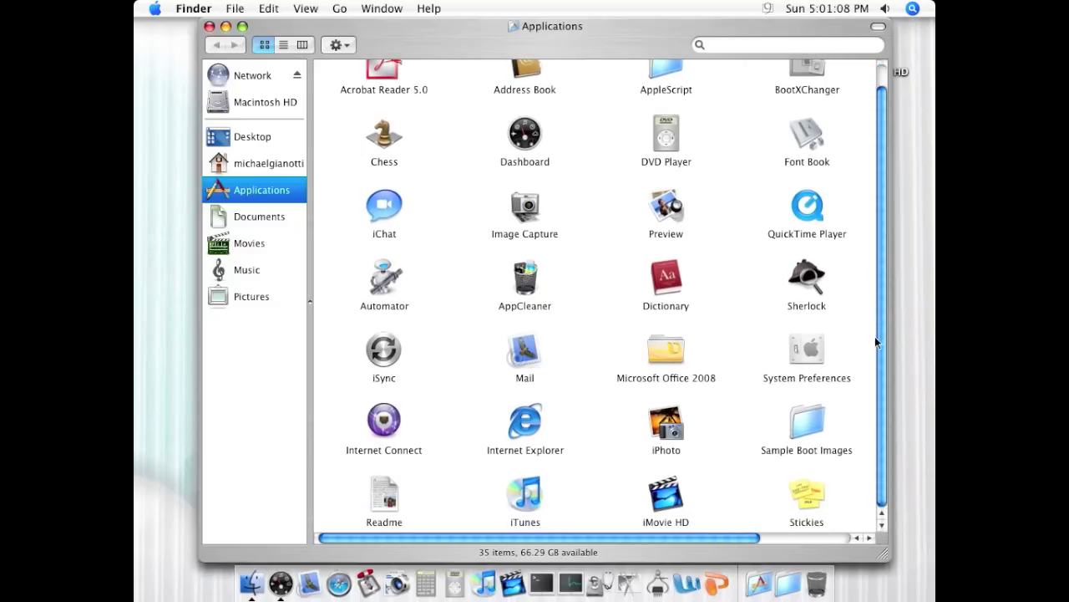
{"action": "left_click", "coordinate": [210, 27]}
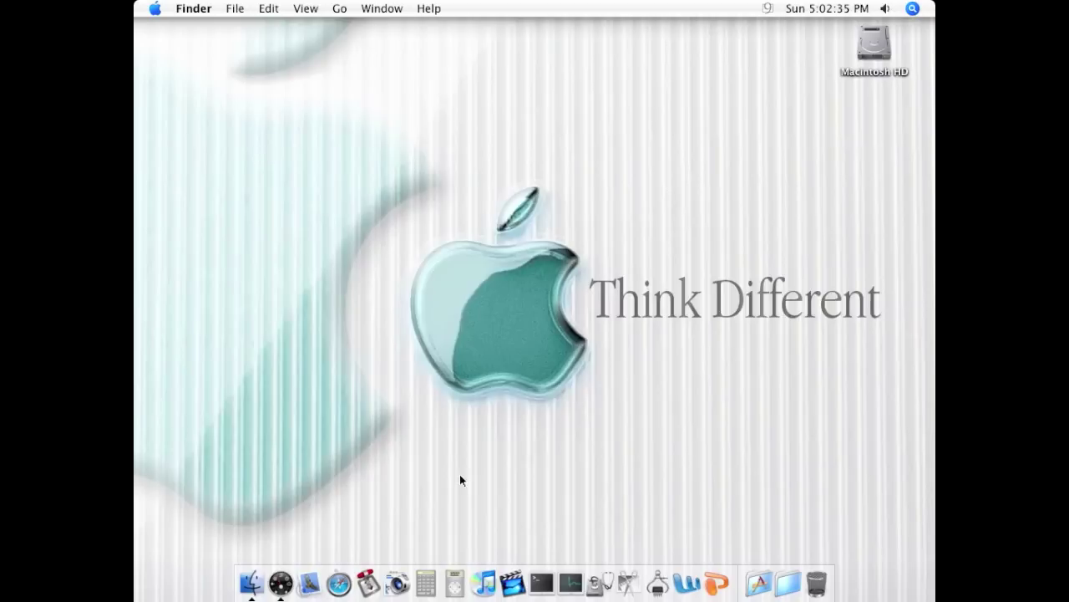
Launch Microsoft Word with a new blank Document1.
{"action": "left_click", "coordinate": [687, 579]}
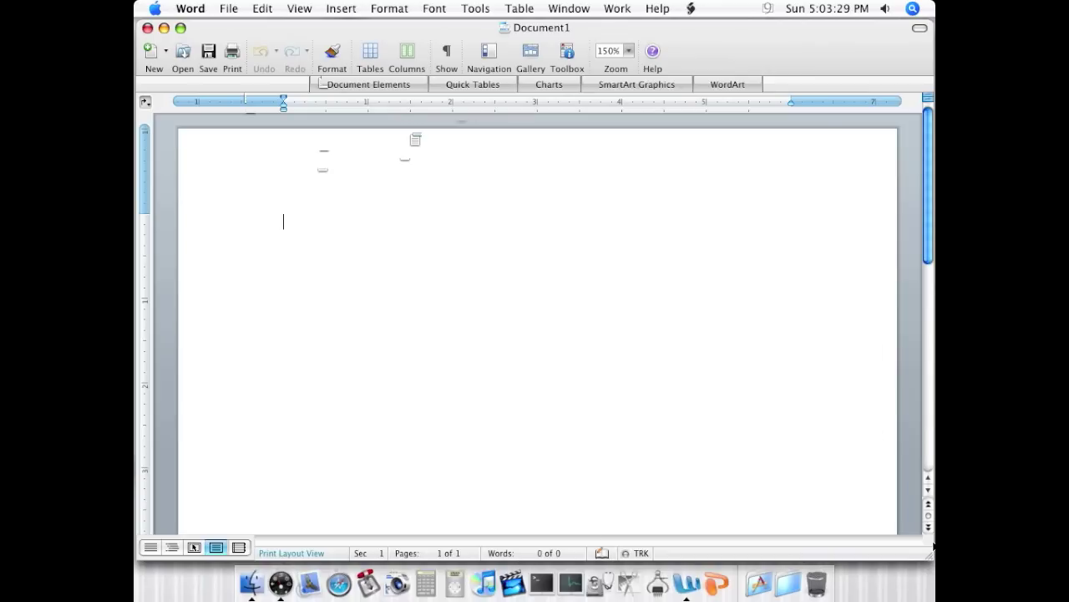
Resize the new Document1 window slightly and nudge it up and to the right.
{"action": "left_click_drag", "start_coordinate": [933, 558], "coordinate": [935, 579]}
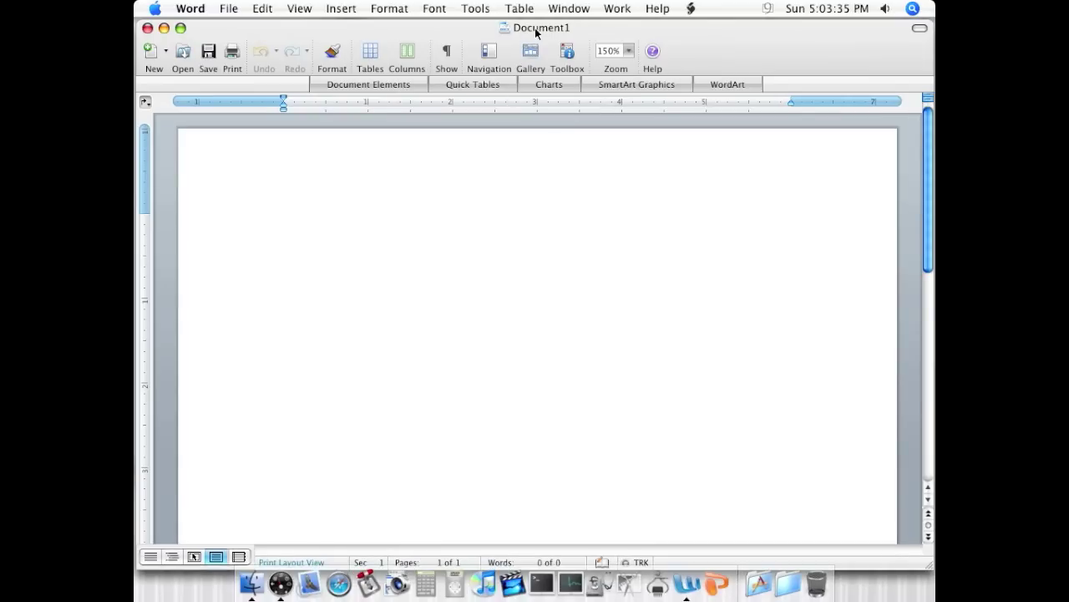
{"action": "left_click_drag", "start_coordinate": [540, 29], "coordinate": [541, 27]}
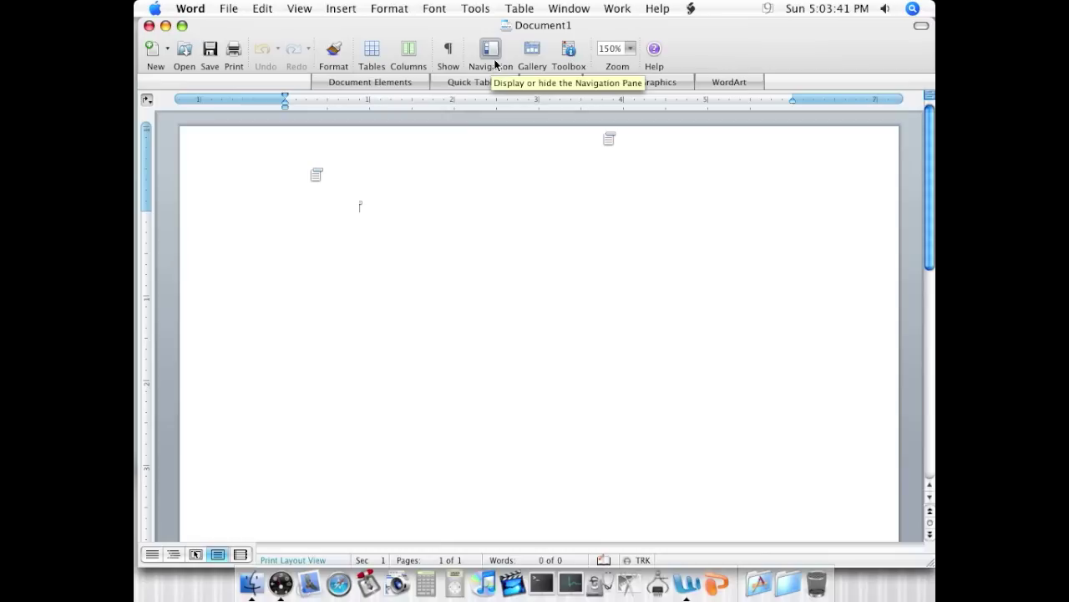
Type the greeting 'Hi YouTubr! How are you today?' at the top of Document1.
{"action": "type", "text": "Hi YouTu"}
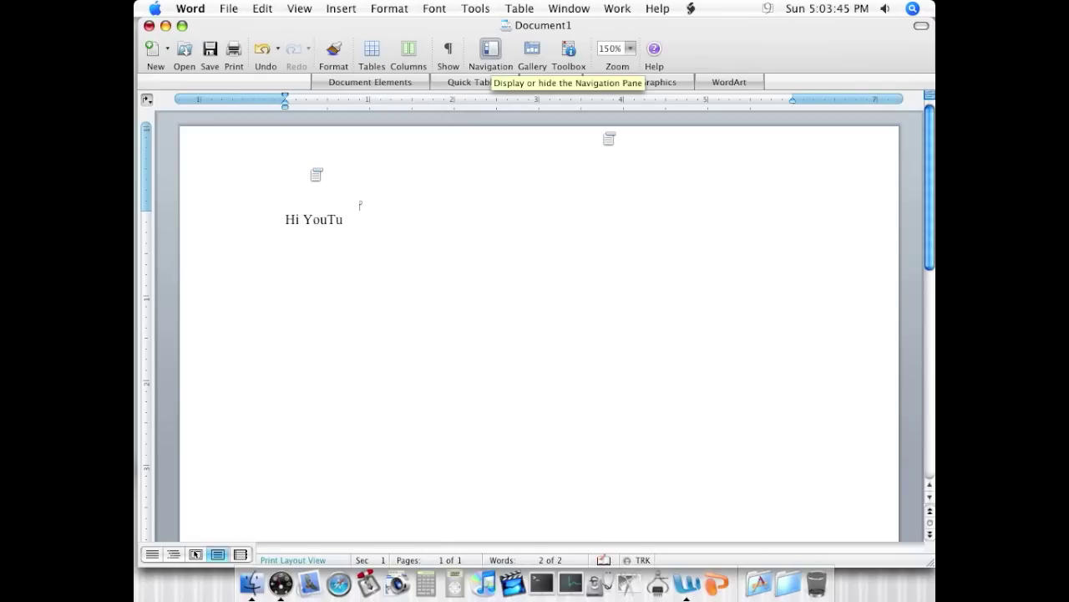
{"action": "type", "text": "br"}
{"action": "type", "text": "!"}
{"action": "type", "text": " H"}
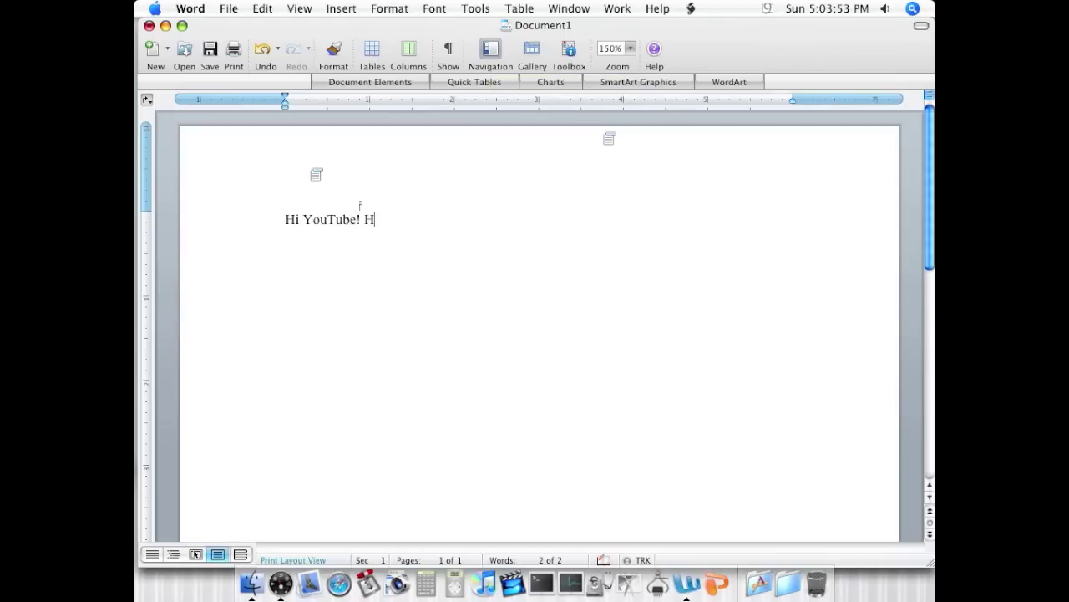
{"action": "type", "text": "ow are you today"}
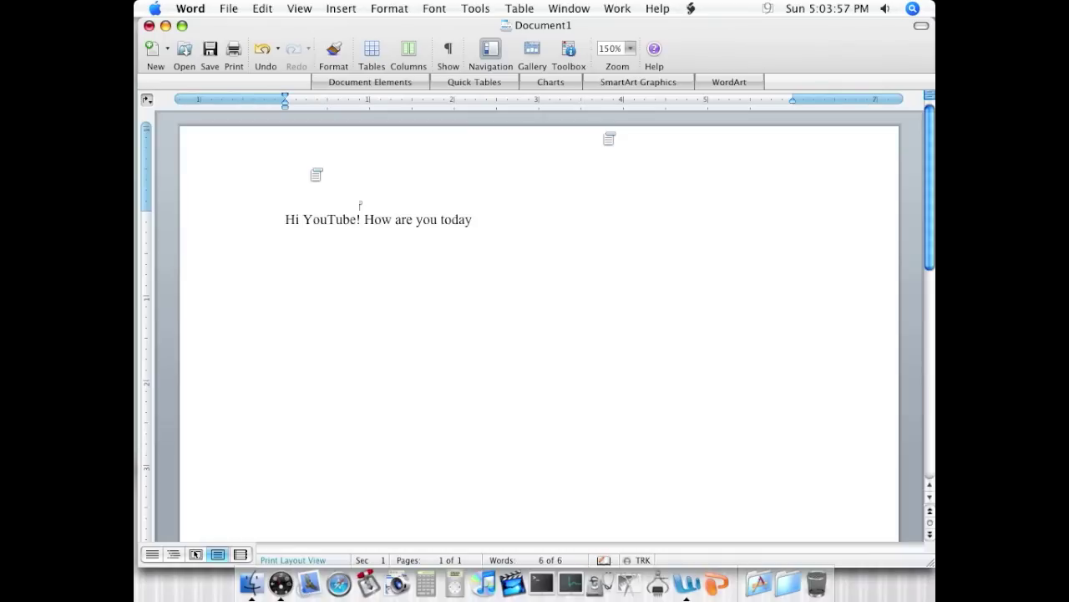
{"action": "type", "text": "?"}
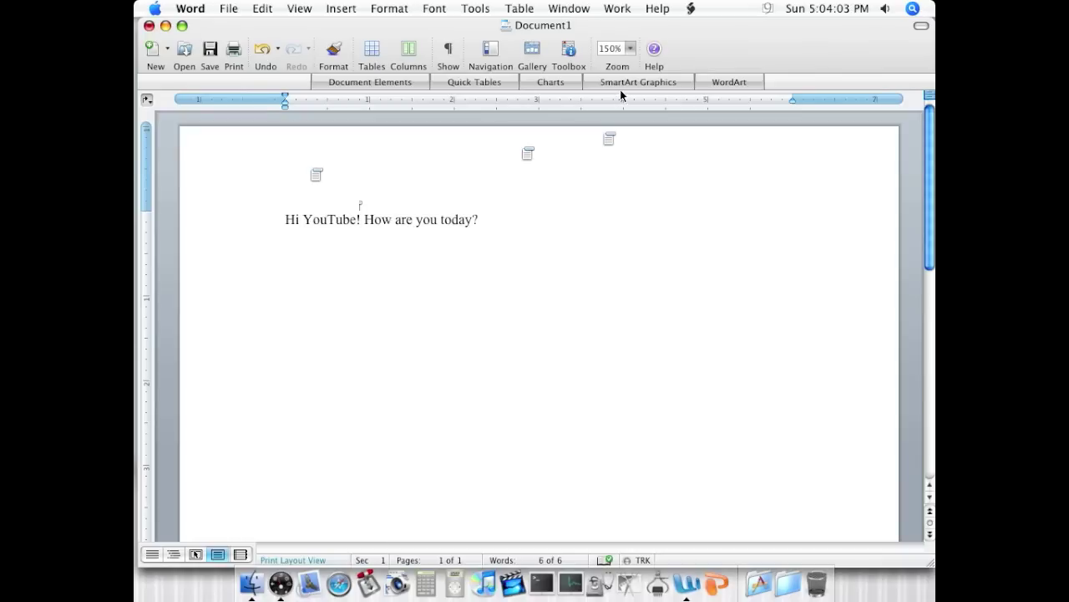
Open and dismiss the Insert menu without choosing anything, then show the Toolbox palette.
{"action": "left_click", "coordinate": [355, 6]}
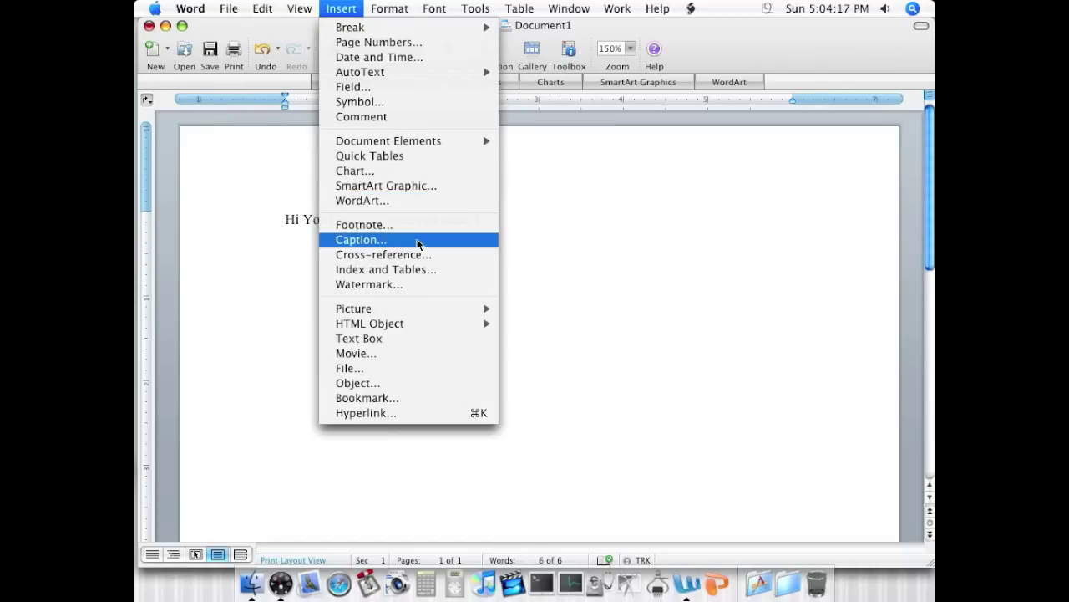
{"action": "left_click", "coordinate": [293, 152]}
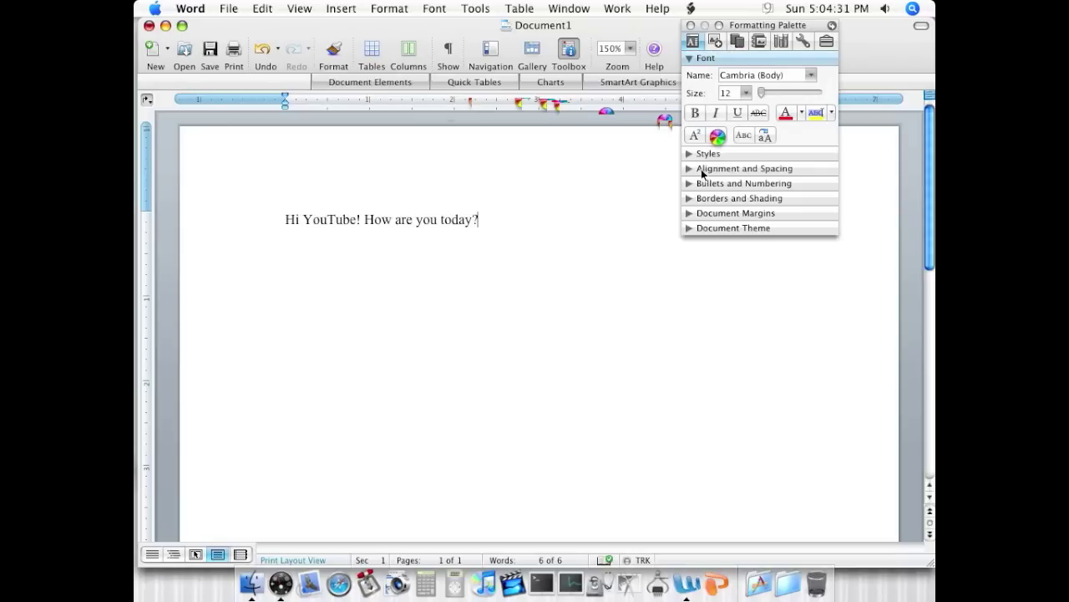
{"action": "left_click", "coordinate": [716, 41]}
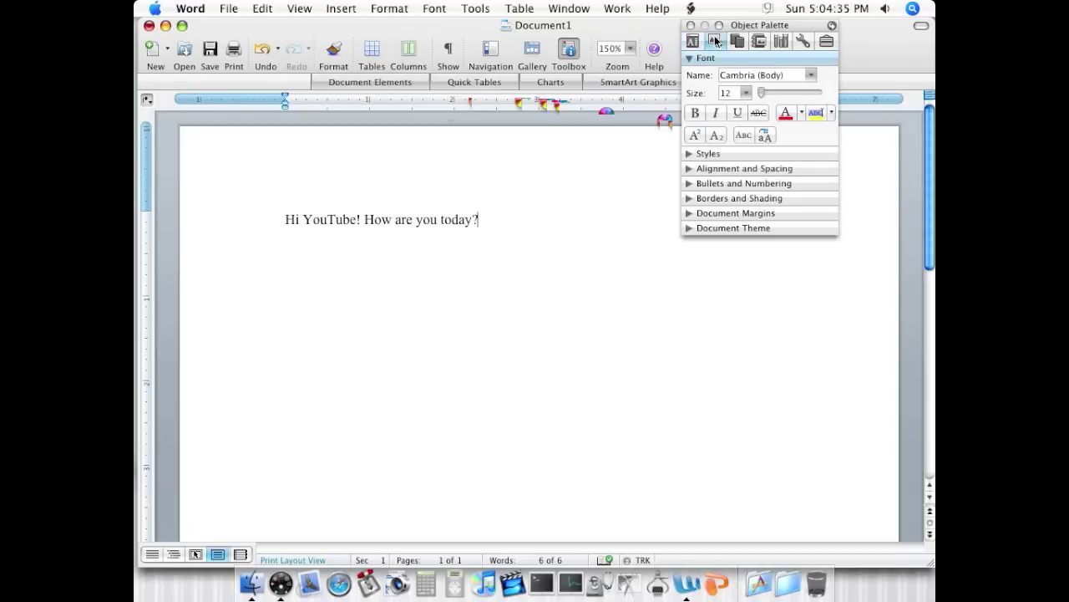
Switch the Object Palette to Clip Art and drag the CD image onto the page.
{"action": "left_click", "coordinate": [716, 41]}
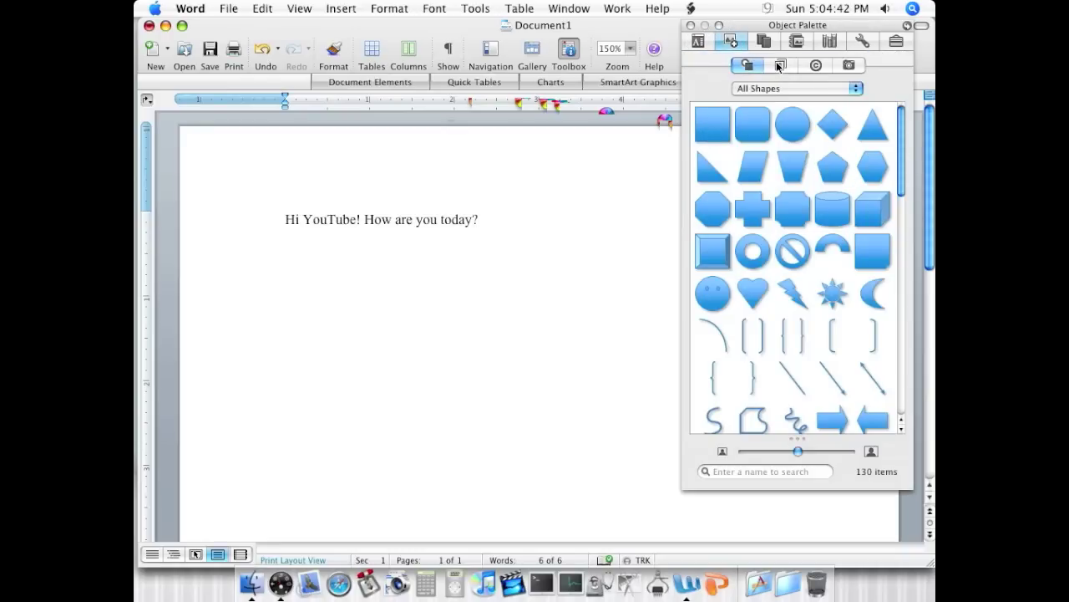
{"action": "left_click", "coordinate": [778, 65]}
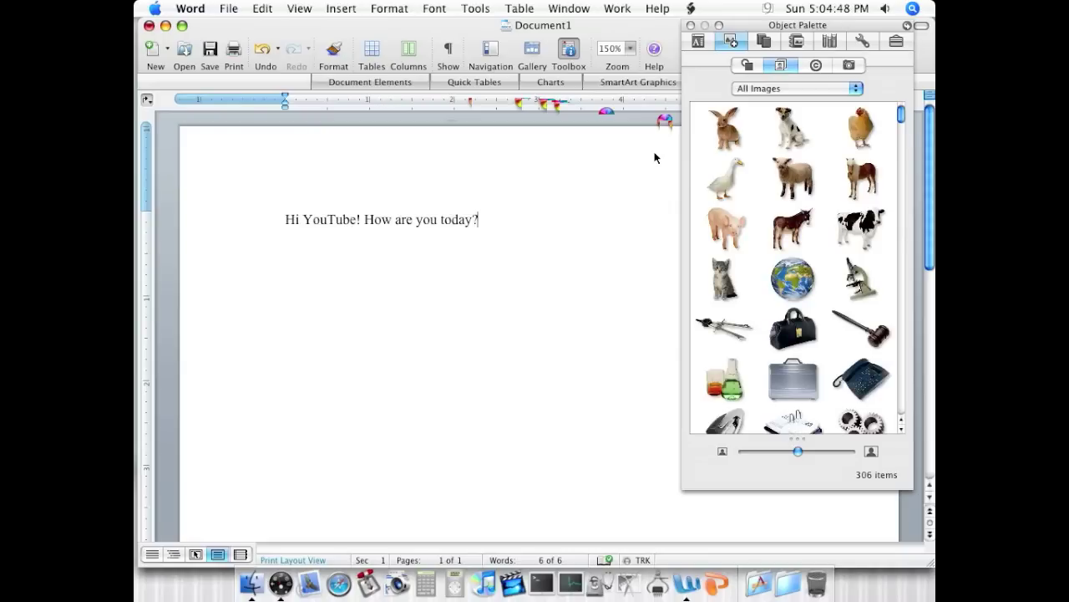
{"action": "scroll", "coordinate": [900, 150], "scroll_direction": "down", "scroll_amount": 1}
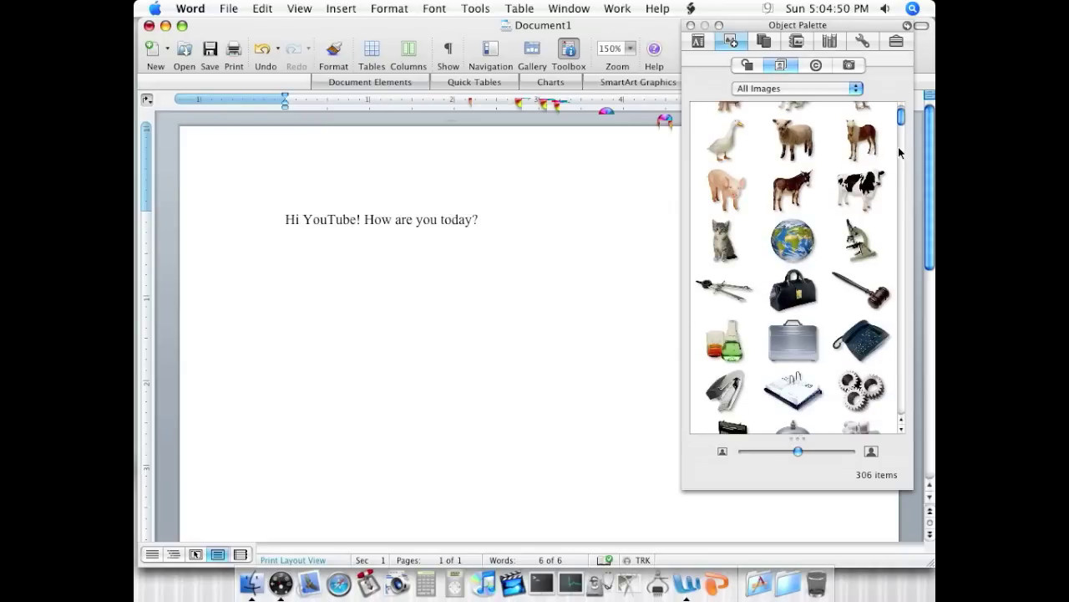
{"action": "scroll", "coordinate": [900, 155], "scroll_direction": "down", "scroll_amount": 10}
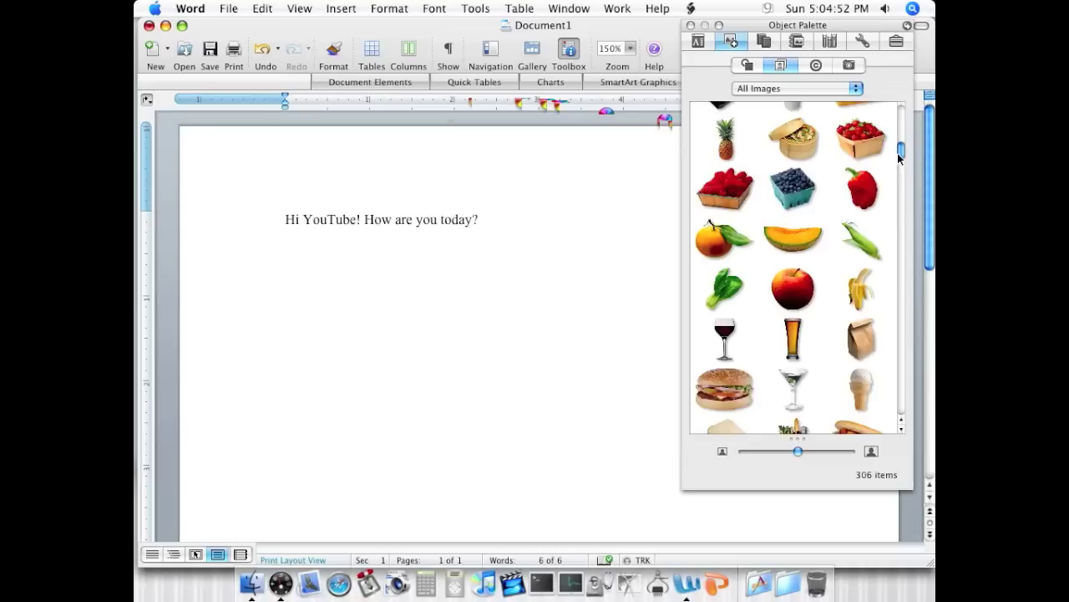
{"action": "left_click_drag", "start_coordinate": [899, 159], "coordinate": [897, 146]}
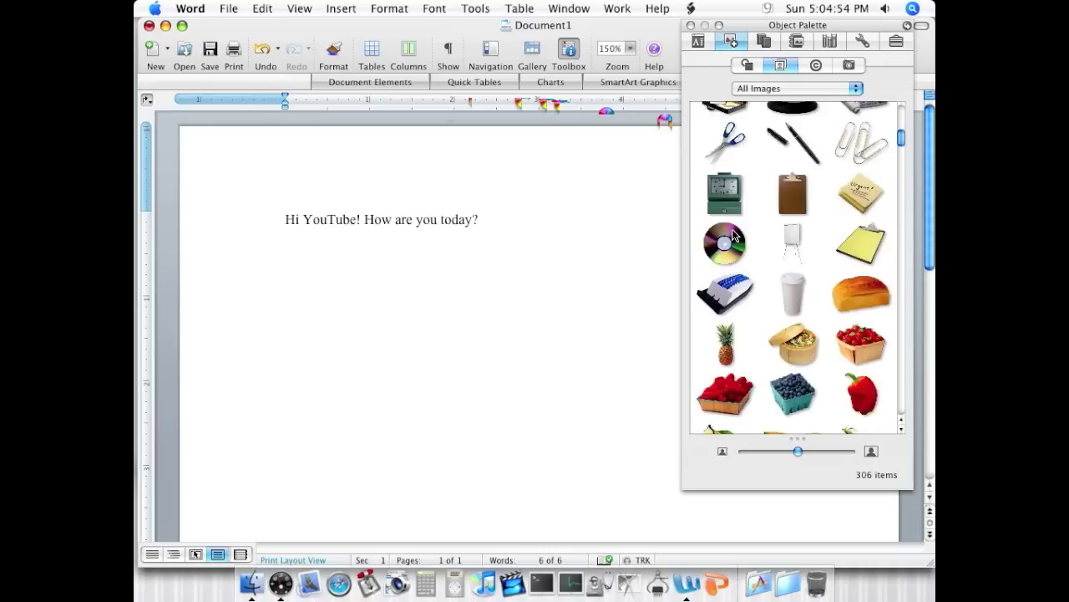
{"action": "left_click_drag", "start_coordinate": [727, 238], "coordinate": [625, 273]}
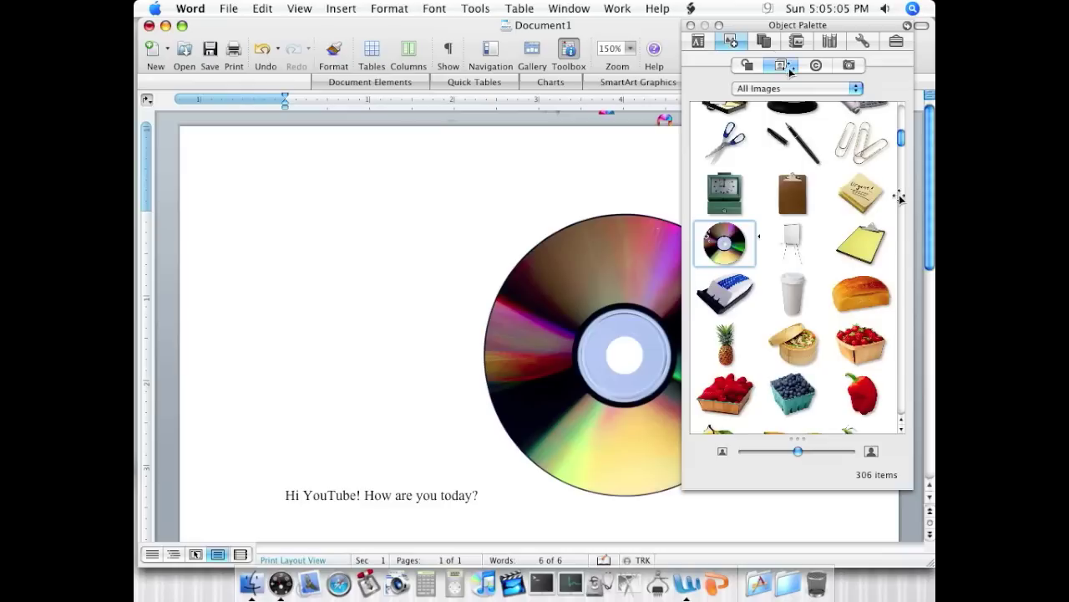
Set the CD picture's text wrapping to Tight and shift it slightly right.
{"action": "left_click", "coordinate": [690, 26]}
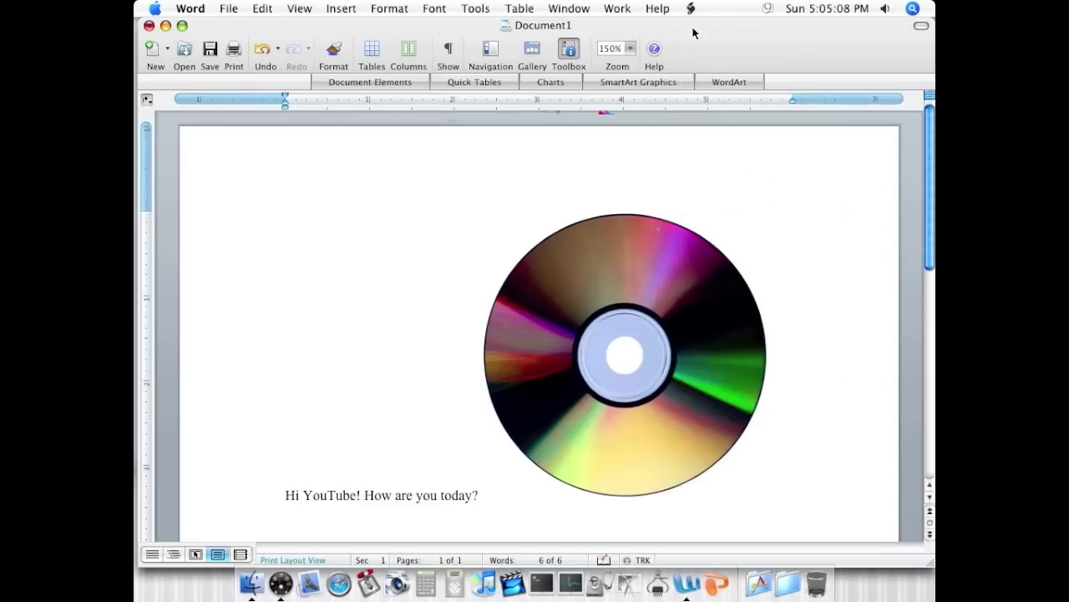
{"action": "left_click", "coordinate": [552, 316]}
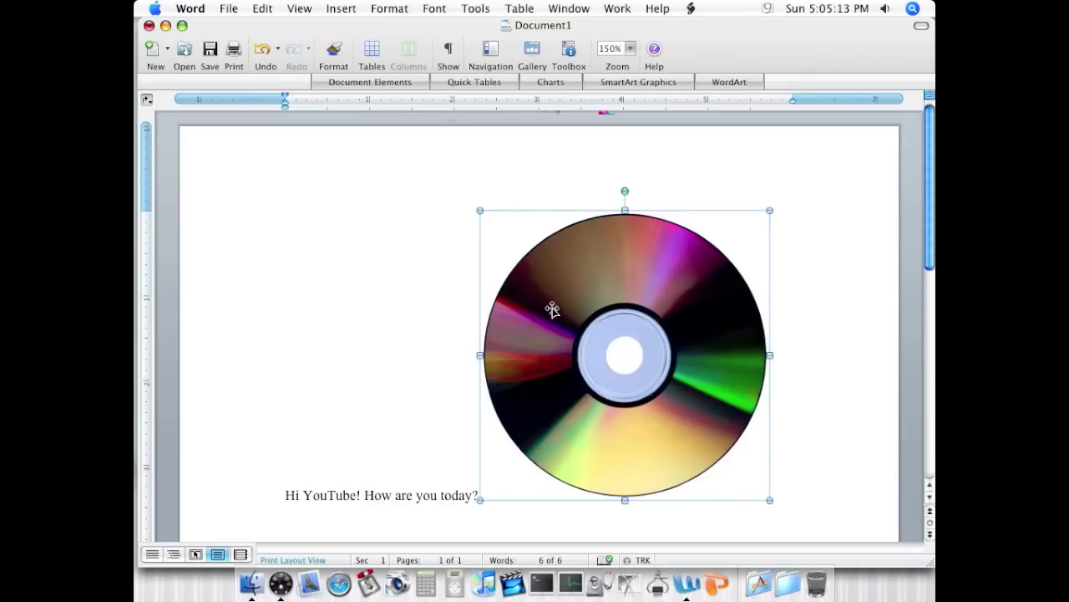
{"action": "right_click", "coordinate": [552, 309]}
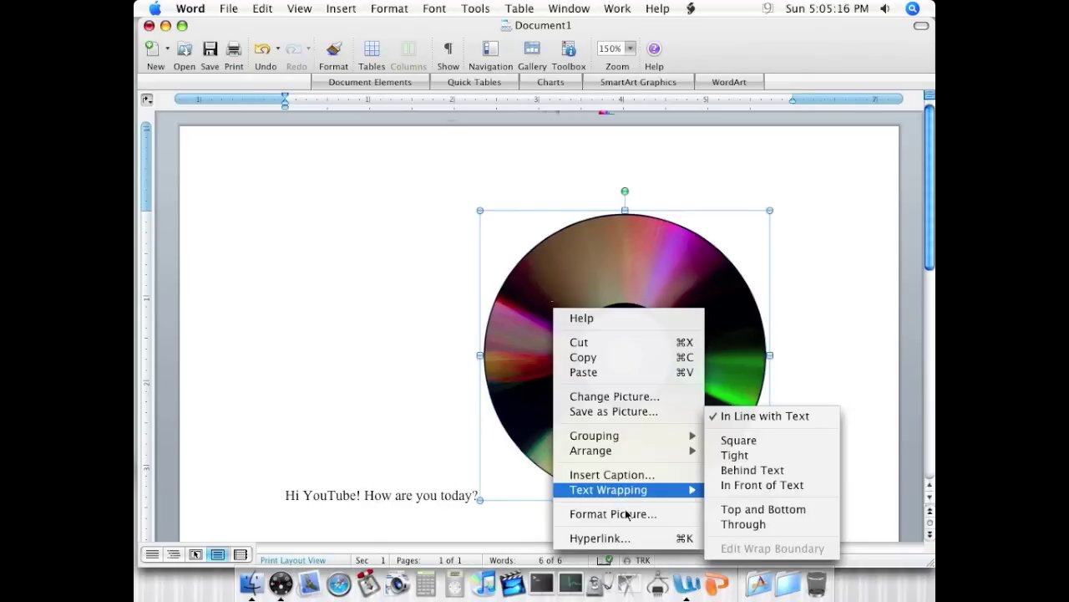
{"action": "left_click", "coordinate": [735, 456]}
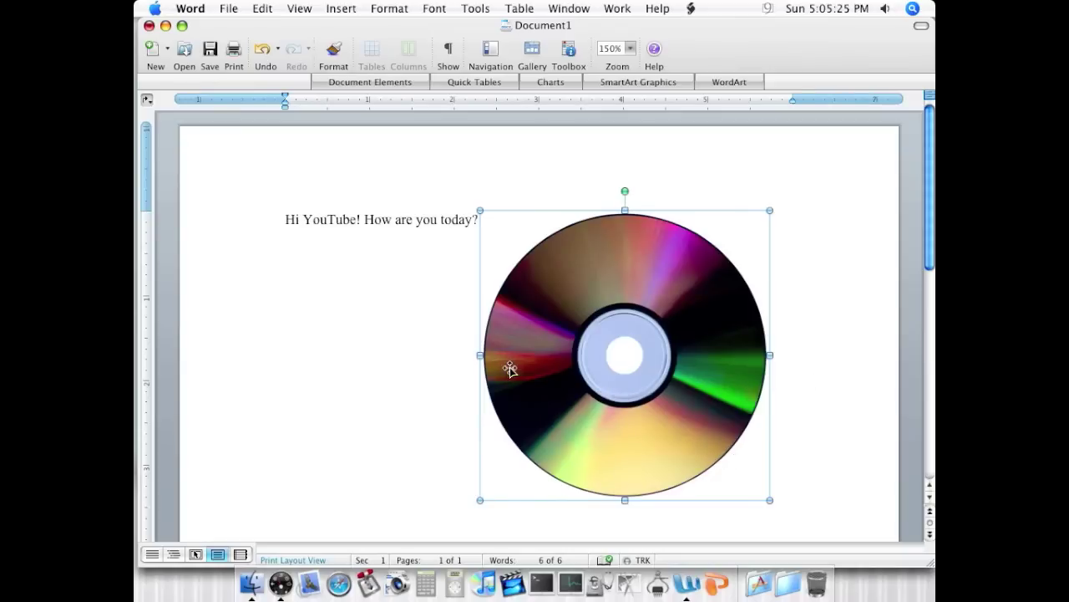
{"action": "mouse_move", "coordinate": [508, 365]}
{"action": "left_mouse_down"}
{"action": "mouse_move", "coordinate": [562, 355]}
{"action": "mouse_move", "coordinate": [491, 368]}
{"action": "left_mouse_up"}
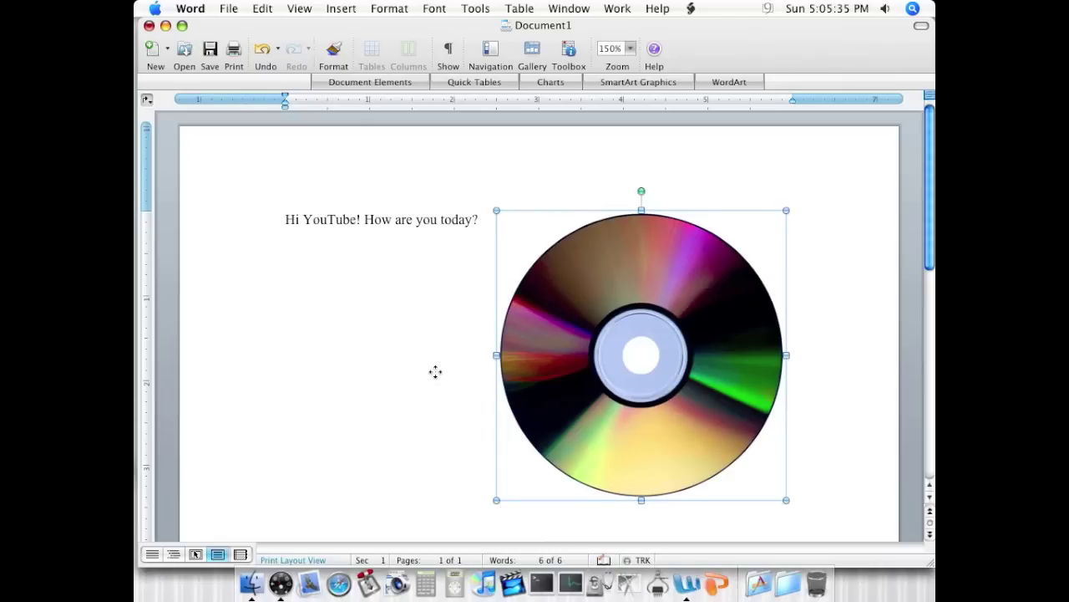
{"action": "left_click_drag", "start_coordinate": [436, 371], "coordinate": [510, 411]}
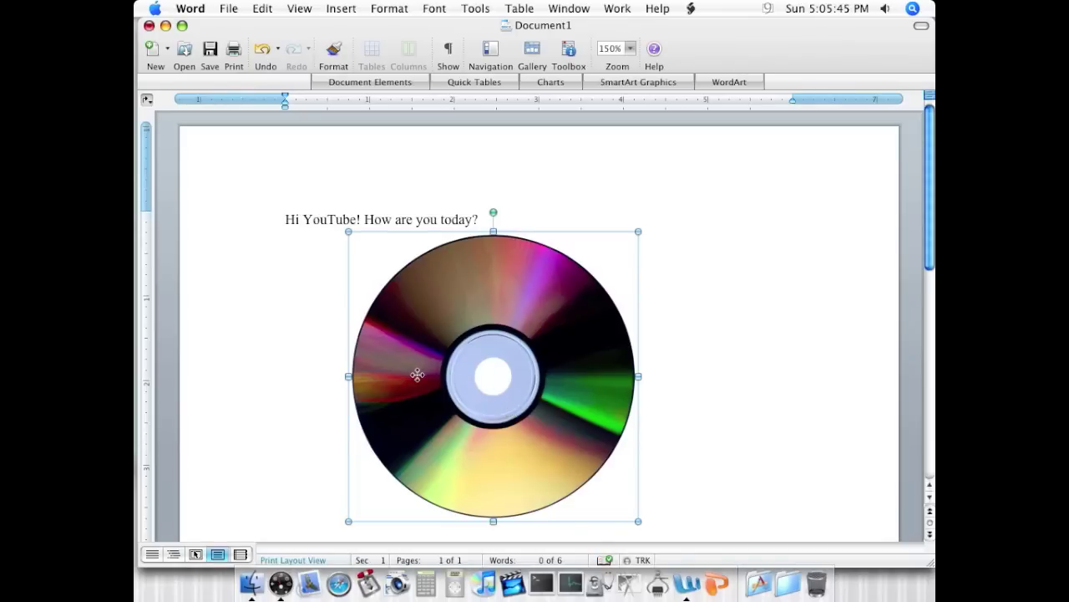
{"action": "left_click_drag", "start_coordinate": [417, 375], "coordinate": [519, 358]}
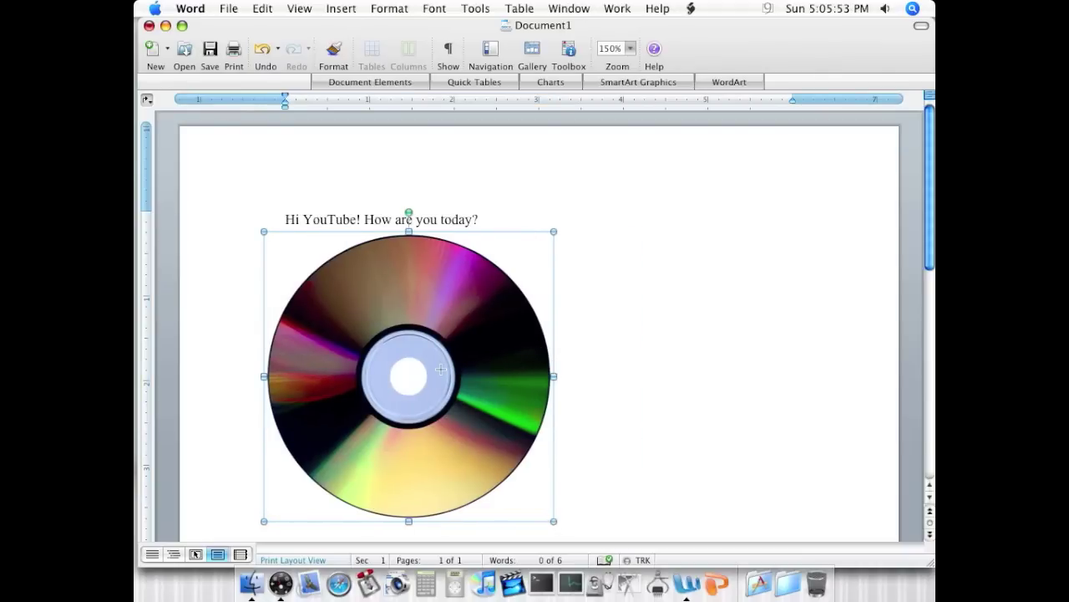
{"action": "left_click_drag", "start_coordinate": [440, 369], "coordinate": [380, 309]}
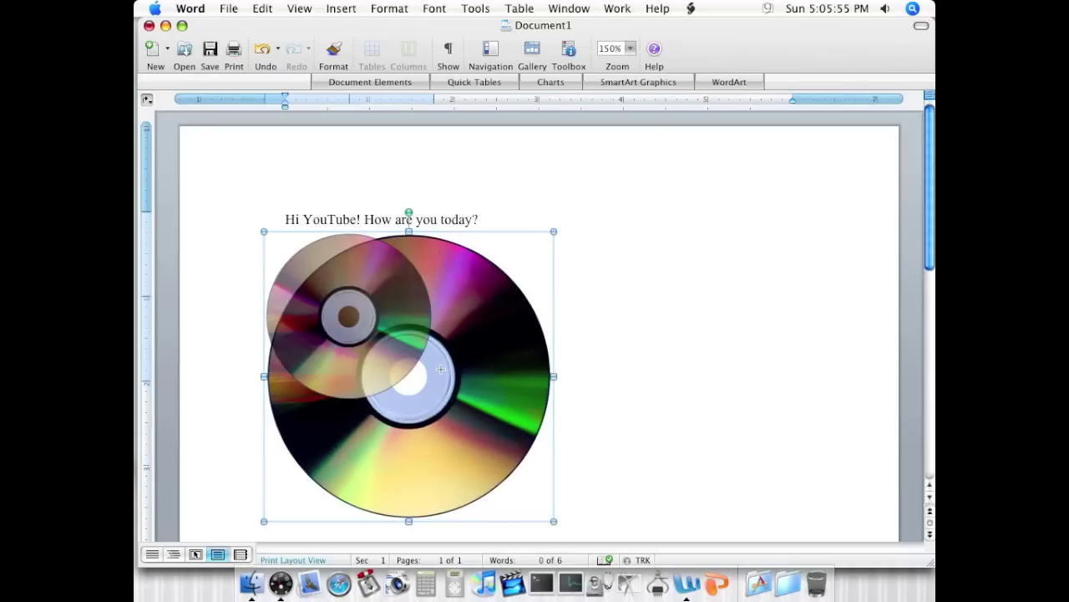
{"action": "left_click_drag", "start_coordinate": [440, 369], "coordinate": [440, 369]}
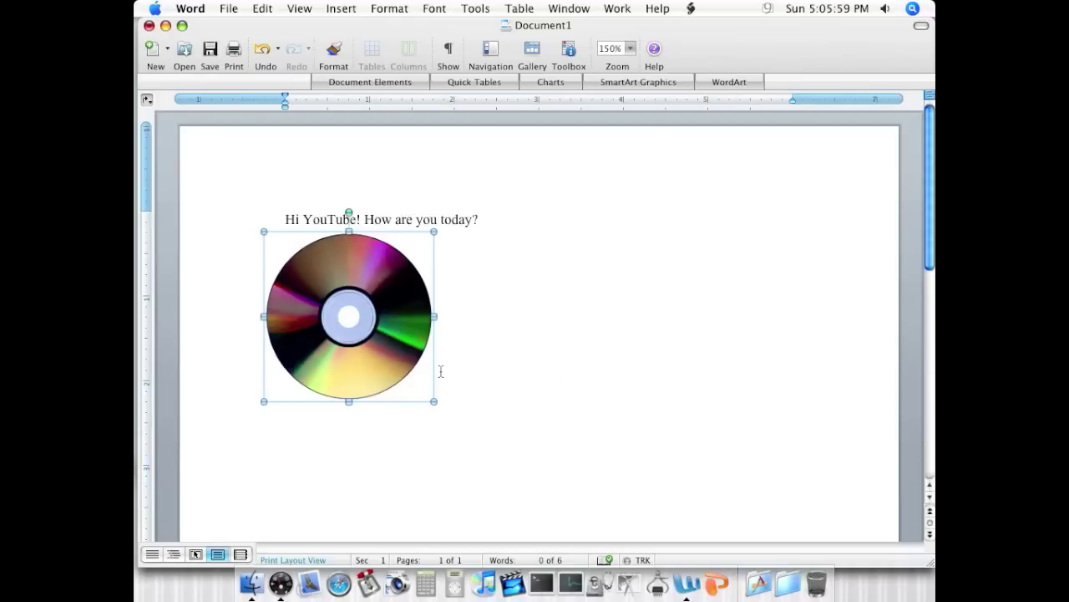
{"action": "scroll", "coordinate": [928, 201], "scroll_direction": "down", "scroll_amount": 2}
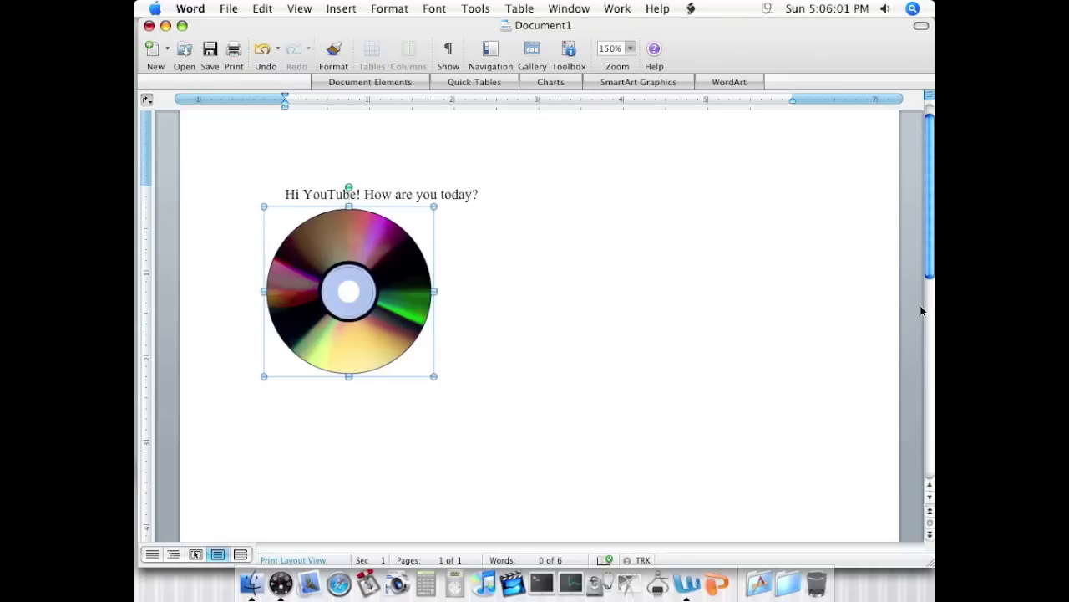
{"action": "scroll", "coordinate": [922, 311], "scroll_direction": "down", "scroll_amount": 10}
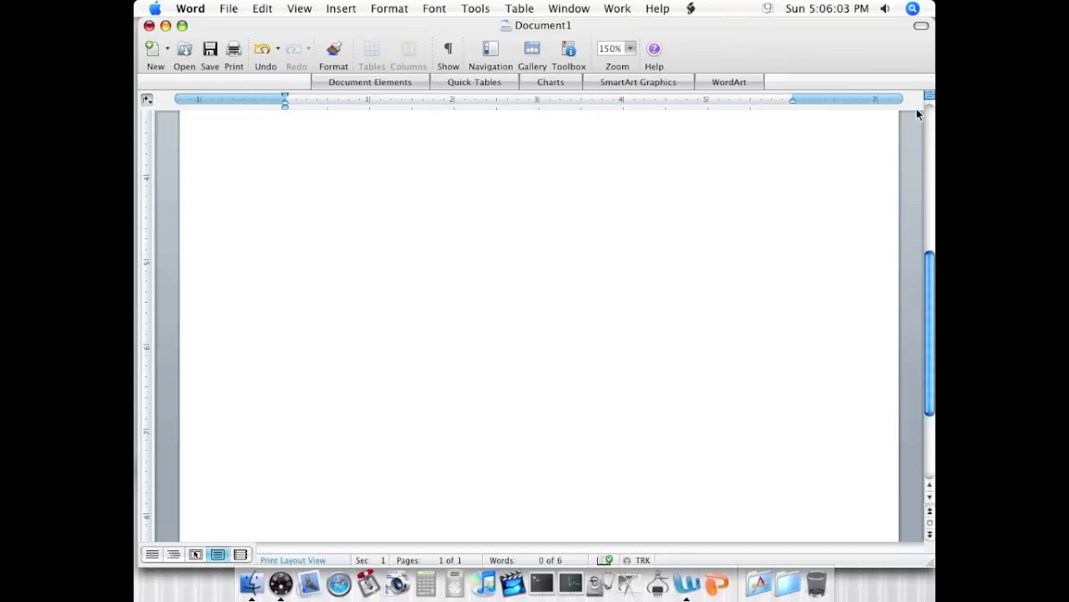
{"action": "scroll", "coordinate": [917, 108], "scroll_direction": "up", "scroll_amount": 10}
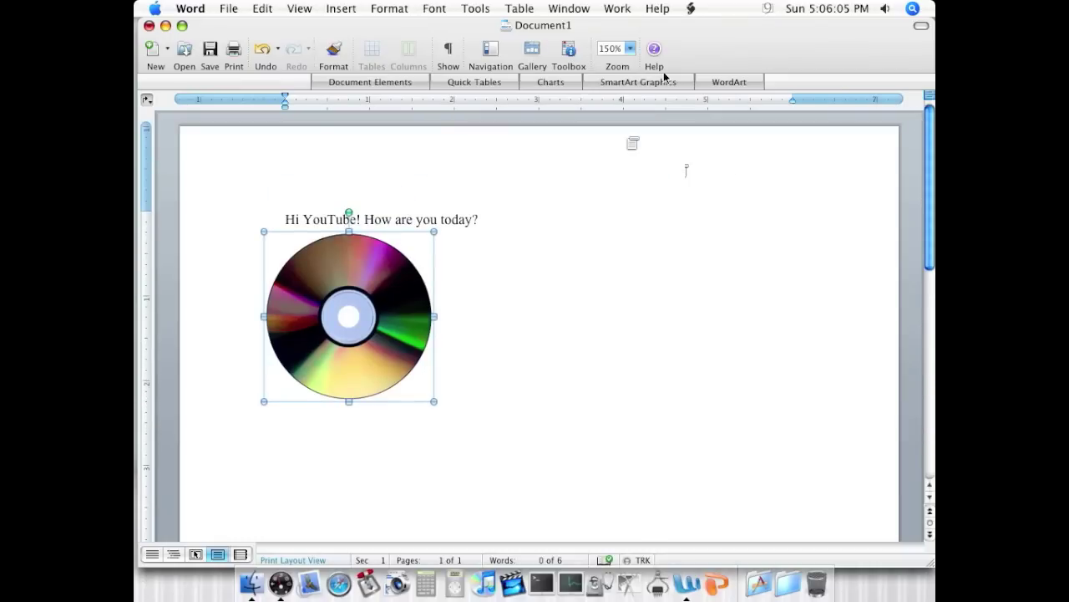
Insert WordArt in the first outlined style from the Elements Gallery and enlarge it.
{"action": "left_click", "coordinate": [727, 82]}
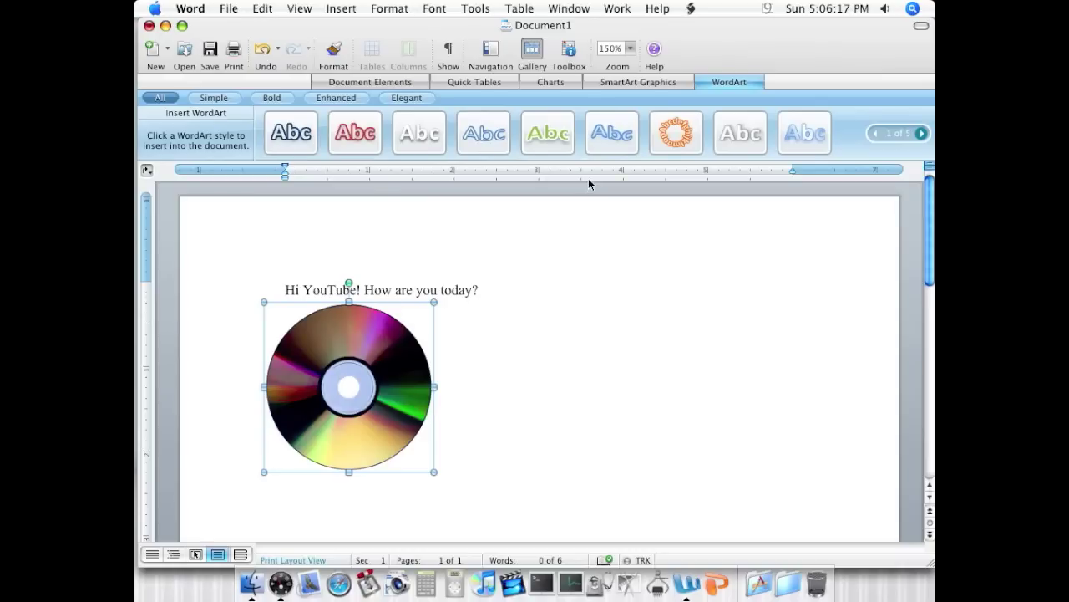
{"action": "left_click", "coordinate": [279, 139]}
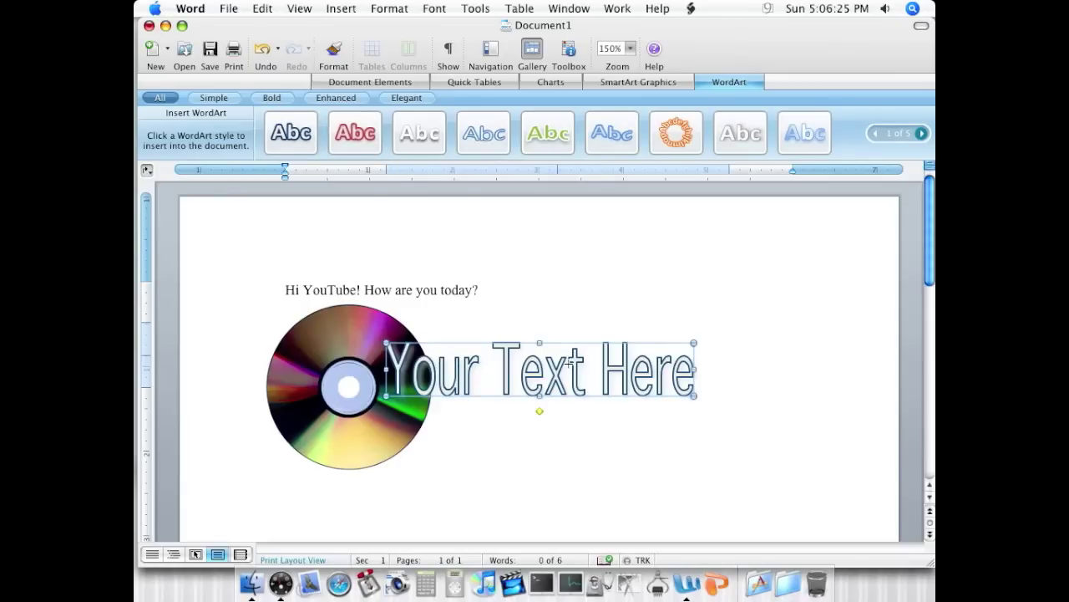
{"action": "key", "text": "super+shift+period"}
{"action": "key", "text": "super+shift+period"}
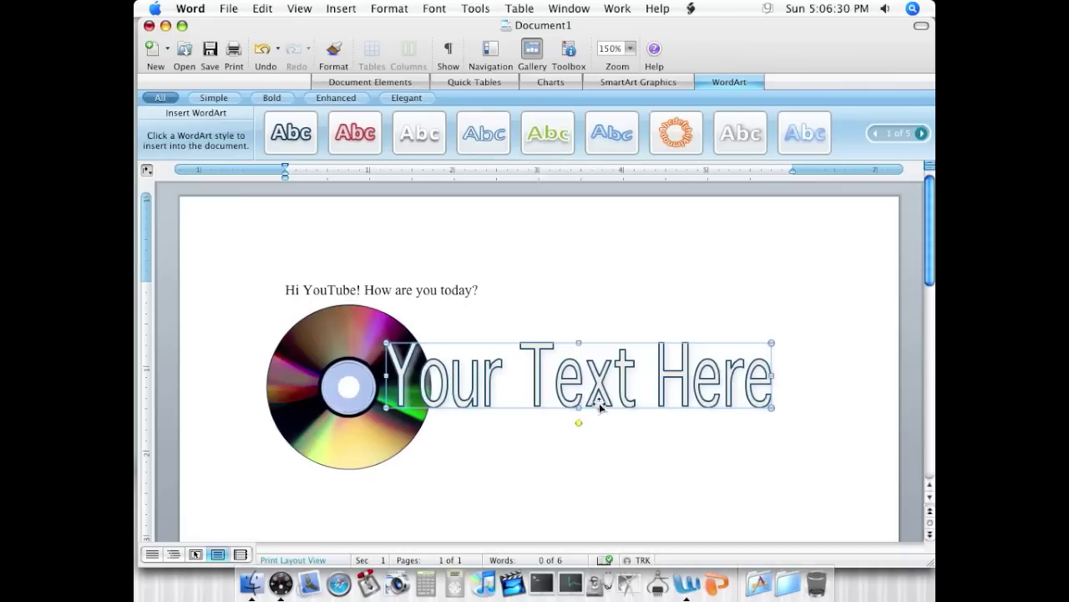
Replace the WordArt placeholder text with the creator's username, confirm, and deselect it.
{"action": "double_click", "coordinate": [556, 375]}
{"action": "left_click", "coordinate": [568, 305]}
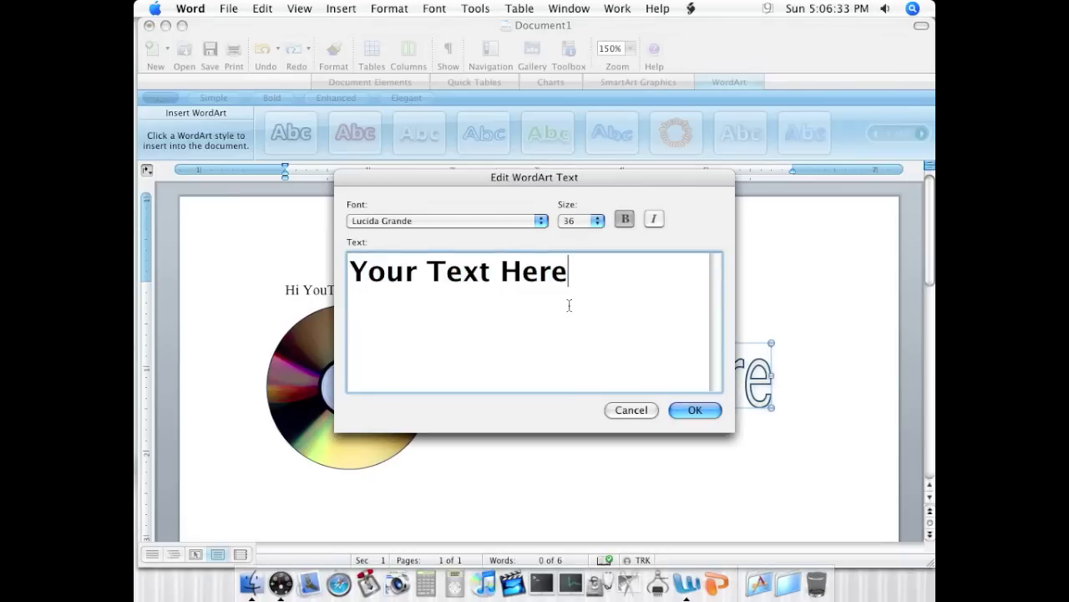
{"action": "key", "text": "super+a"}
{"action": "key", "text": "BackSpace"}
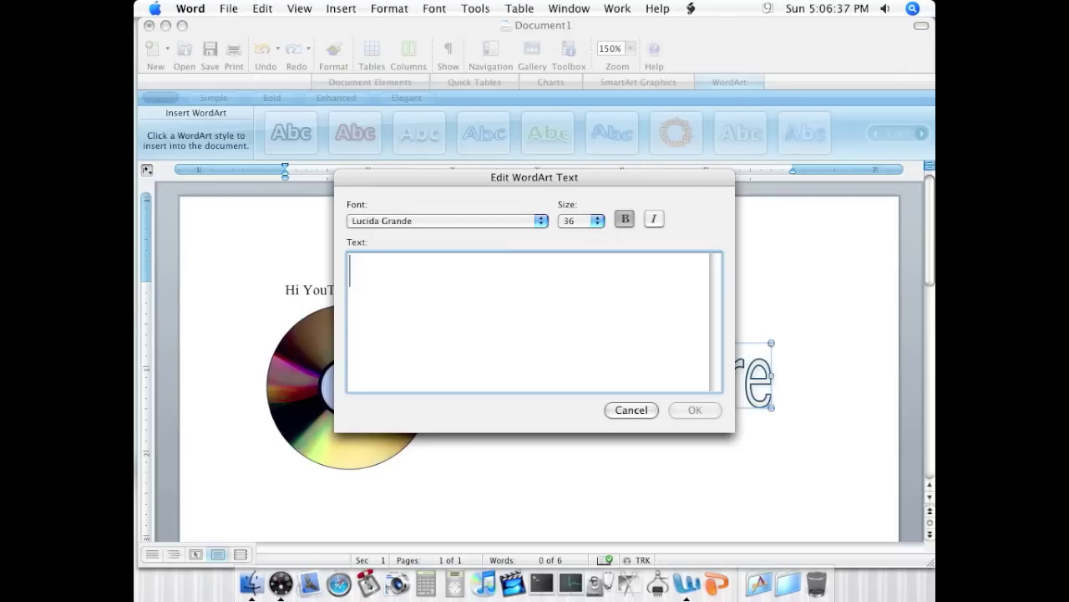
{"action": "type", "text": "su"}
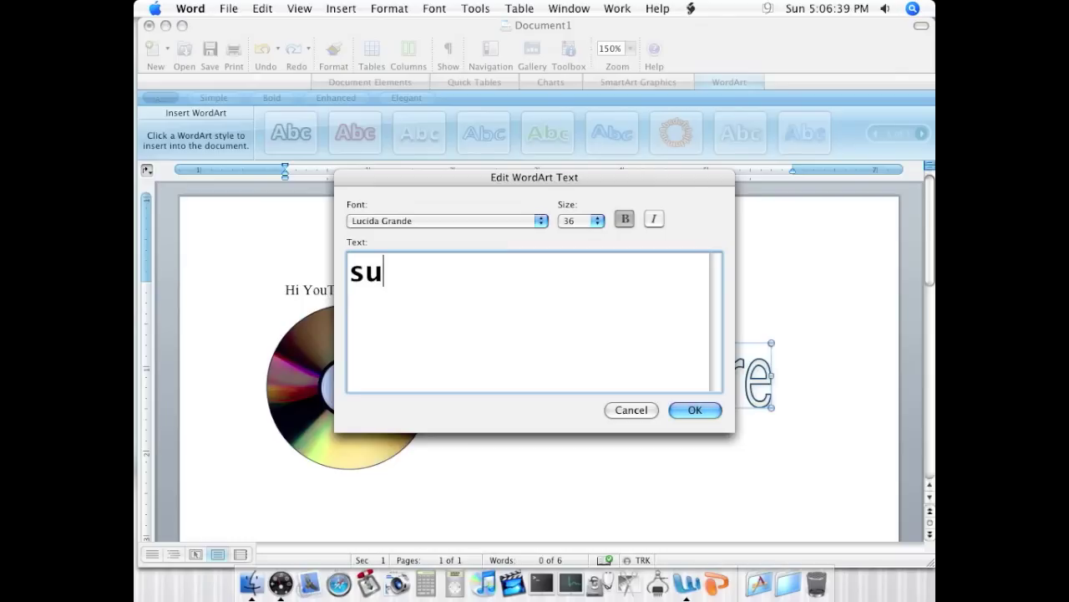
{"action": "type", "text": "pera"}
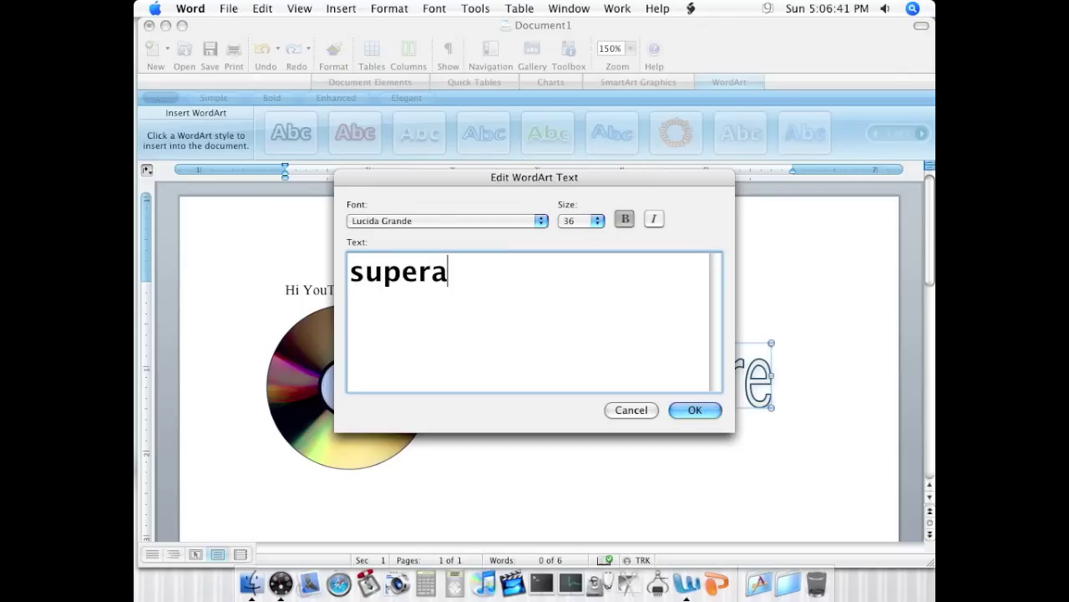
{"action": "type", "text": "pple4ever"}
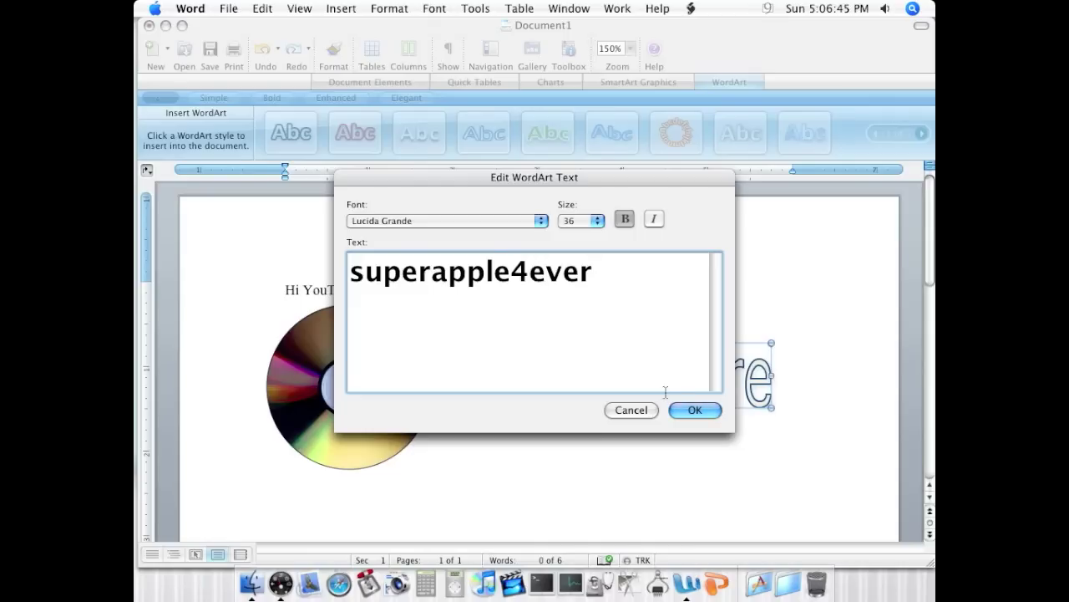
{"action": "left_click", "coordinate": [695, 410]}
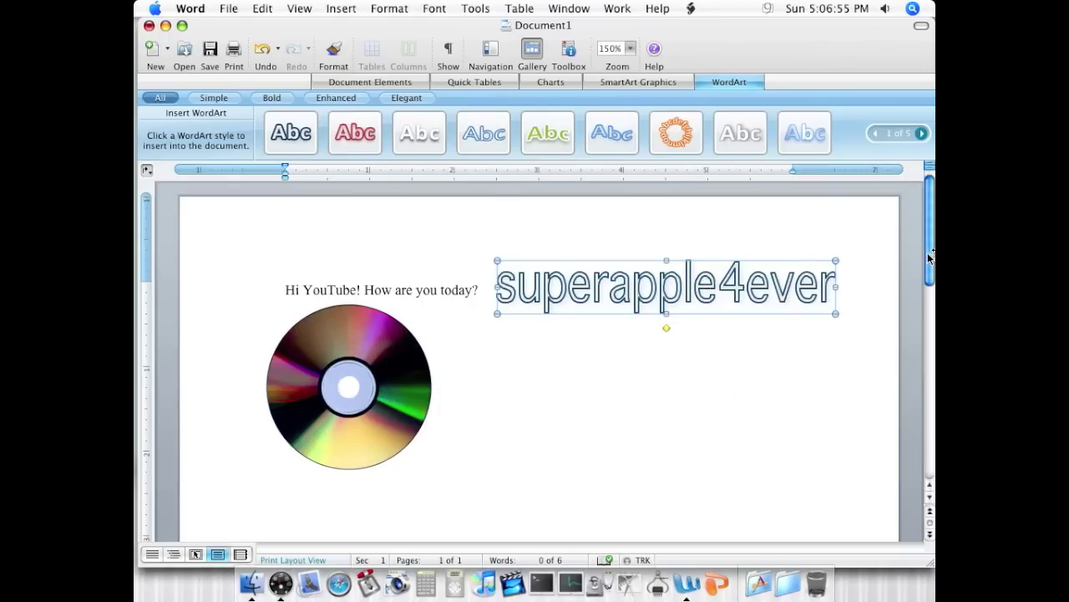
{"action": "scroll", "coordinate": [917, 372], "scroll_direction": "down", "scroll_amount": 2}
{"action": "scroll", "coordinate": [917, 368], "scroll_direction": "down", "scroll_amount": 10}
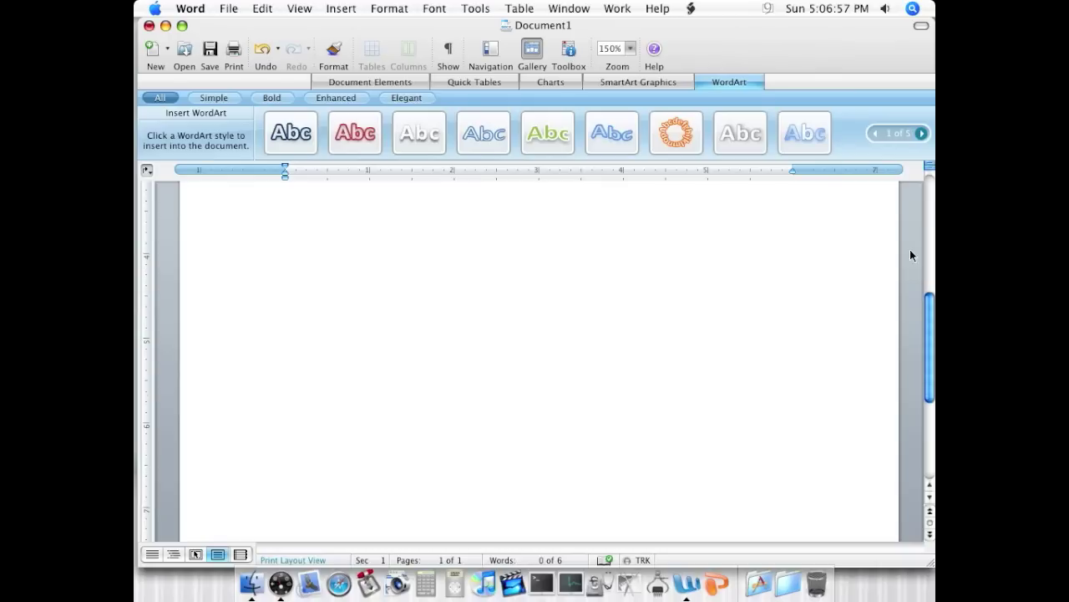
{"action": "scroll", "coordinate": [910, 249], "scroll_direction": "up", "scroll_amount": 12}
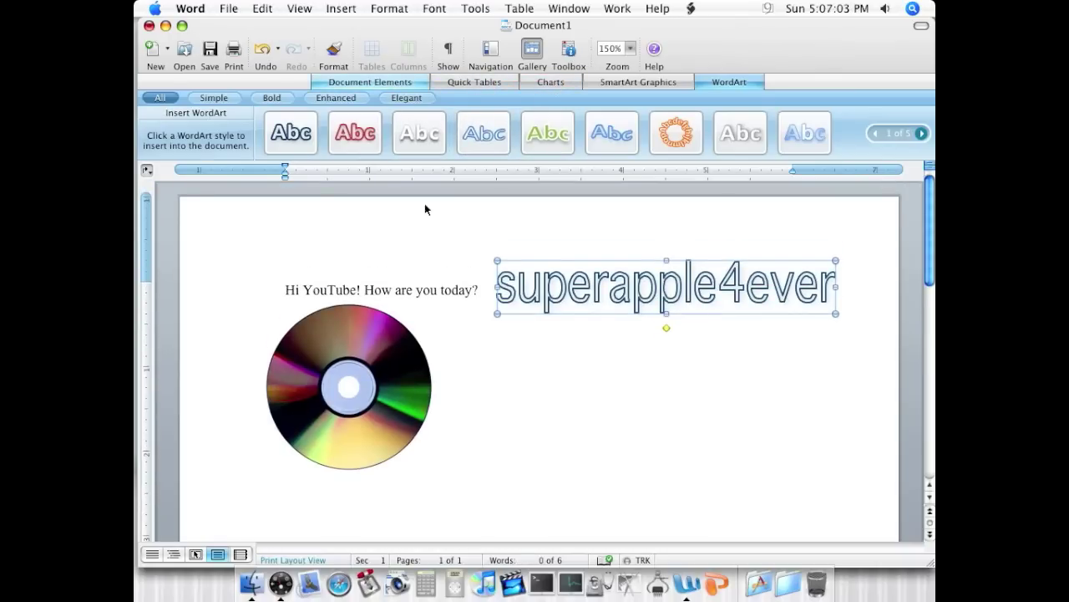
{"action": "left_click", "coordinate": [512, 350]}
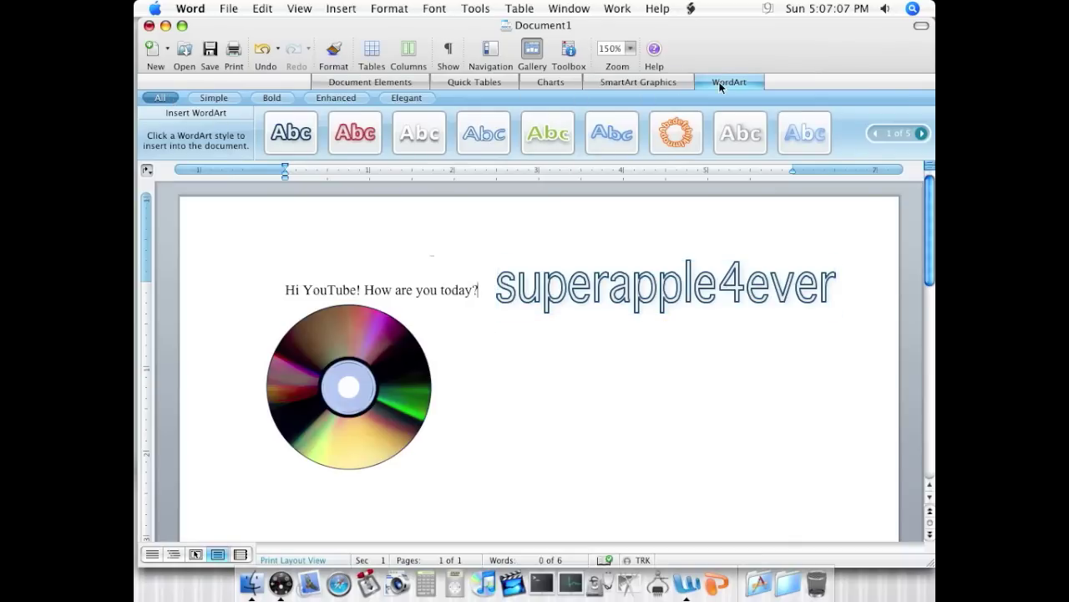
Hide the Elements Gallery and show the Formatting toolbar.
{"action": "key", "text": "super+alt+g"}
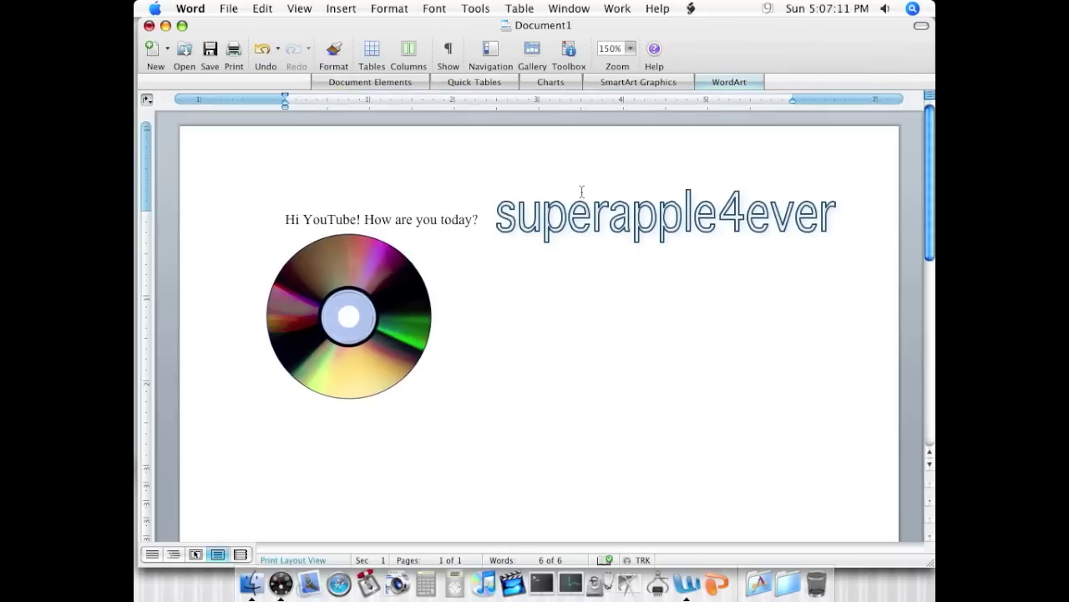
{"action": "scroll", "coordinate": [923, 232], "scroll_direction": "down", "scroll_amount": 3}
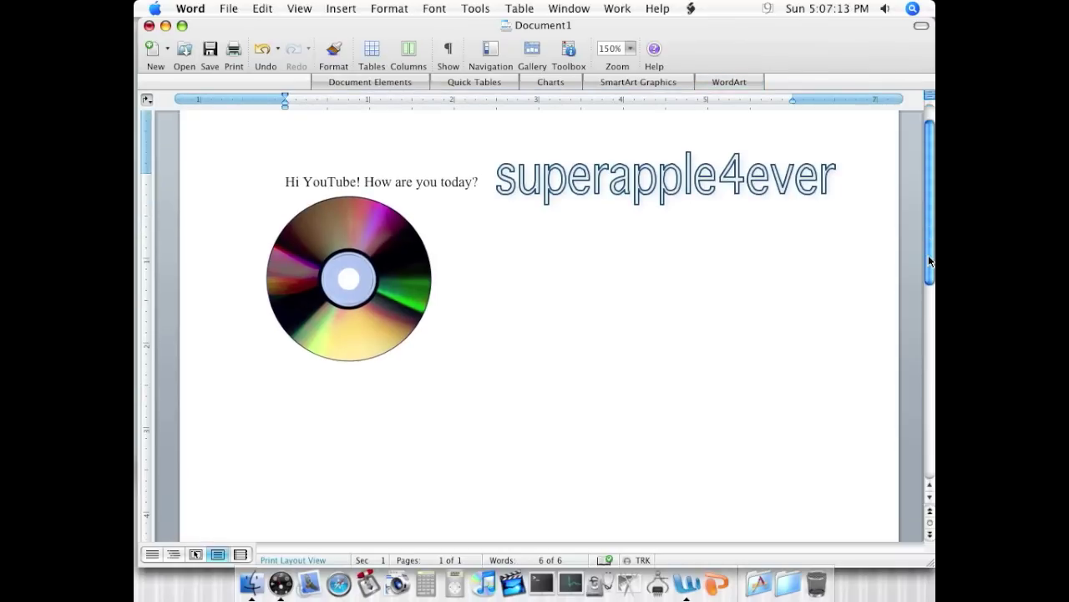
{"action": "scroll", "coordinate": [904, 174], "scroll_direction": "down", "scroll_amount": 1}
{"action": "scroll", "coordinate": [907, 167], "scroll_direction": "up", "scroll_amount": 4}
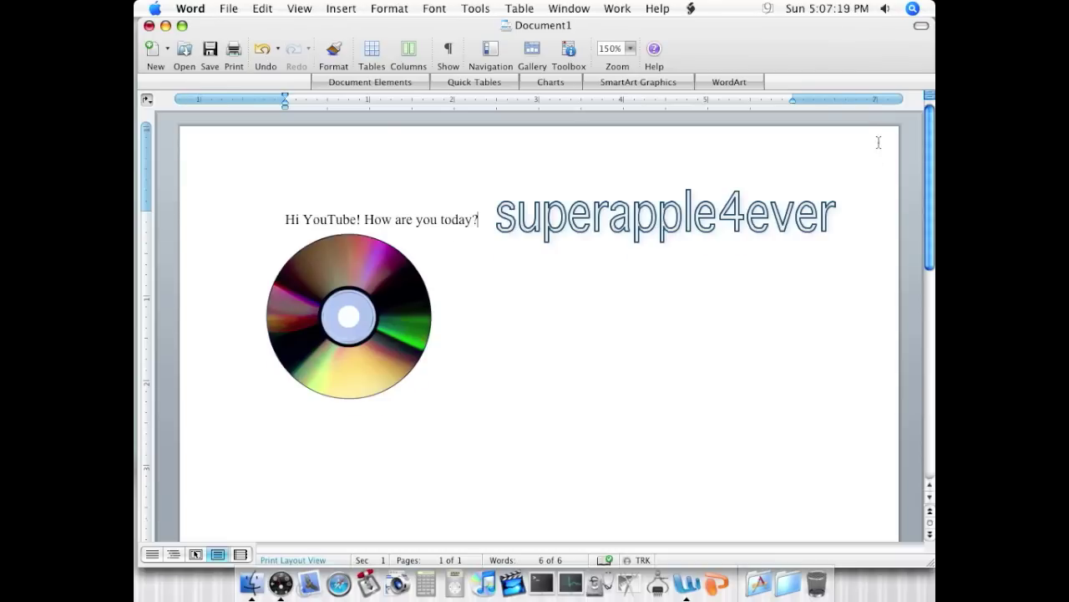
{"action": "key", "text": "super+alt+t"}
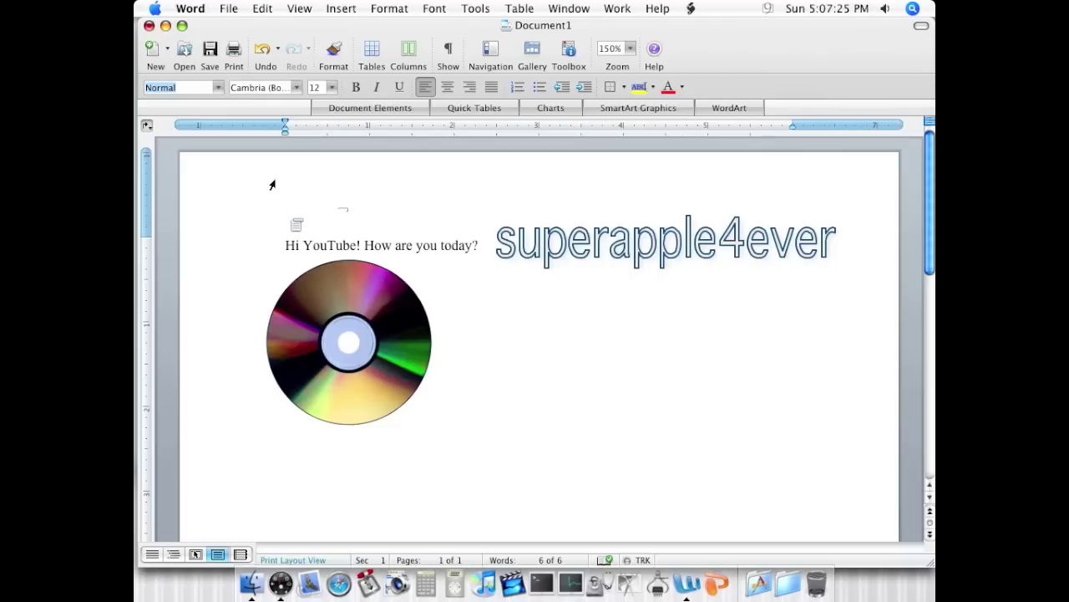
Set the greeting line's font size to 20 pt.
{"action": "left_click", "coordinate": [285, 245]}
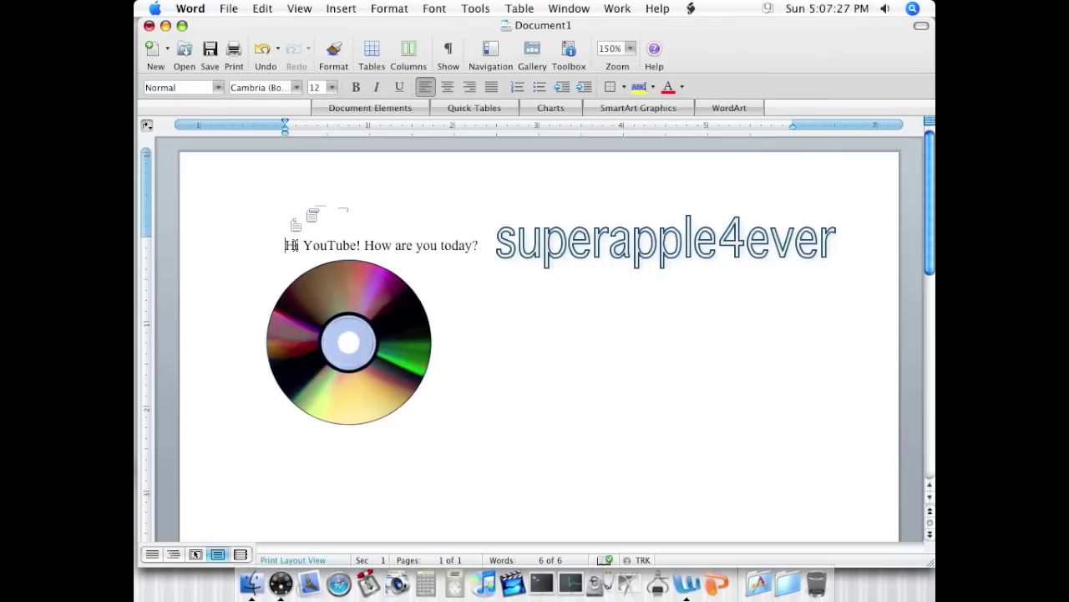
{"action": "key", "text": "shift+Right"}
{"action": "left_click", "coordinate": [482, 246], "text": "shift"}
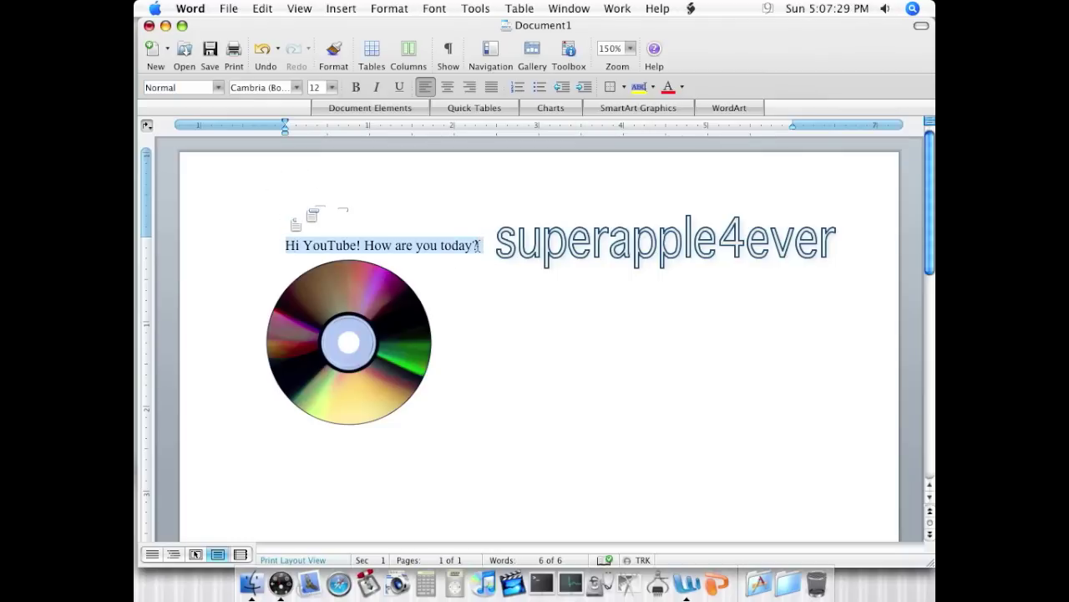
{"action": "left_click", "coordinate": [332, 87]}
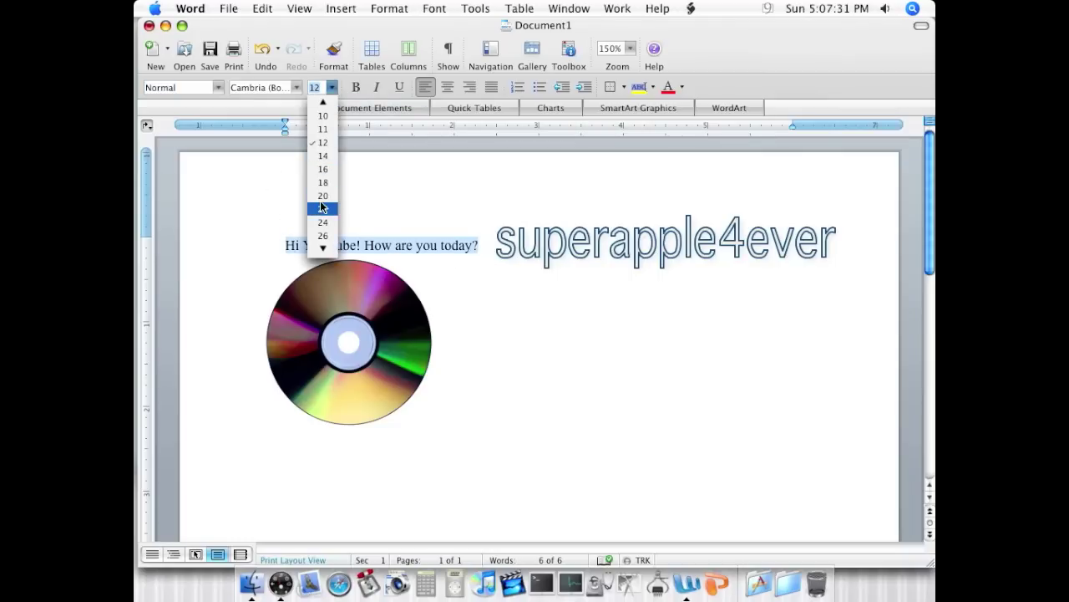
{"action": "left_click", "coordinate": [323, 207]}
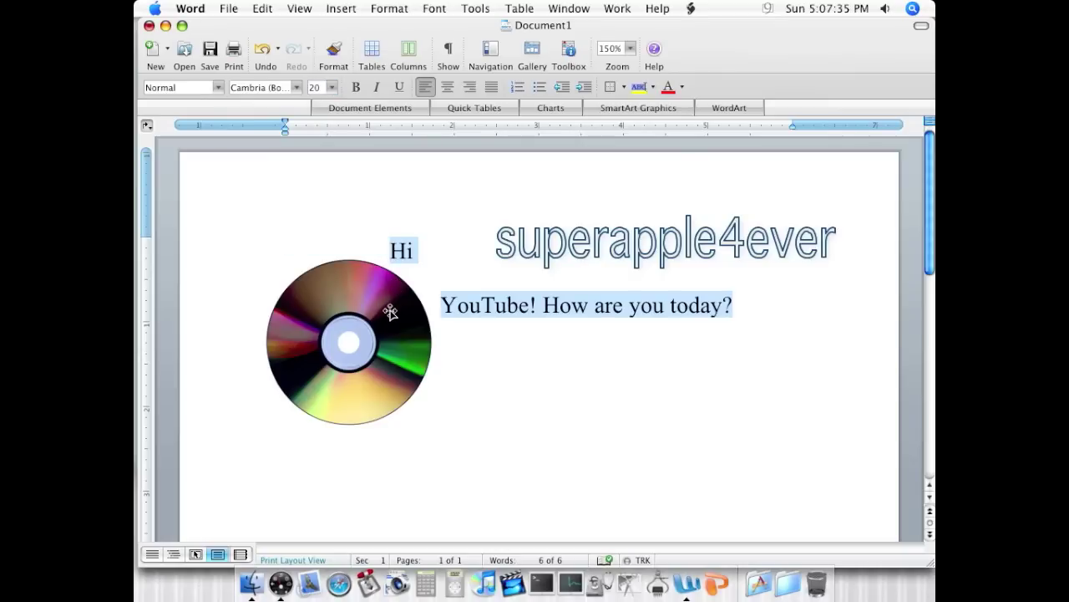
Move the CD picture, then undo the stray paste and move so it sits below the greeting.
{"action": "left_click", "coordinate": [535, 427]}
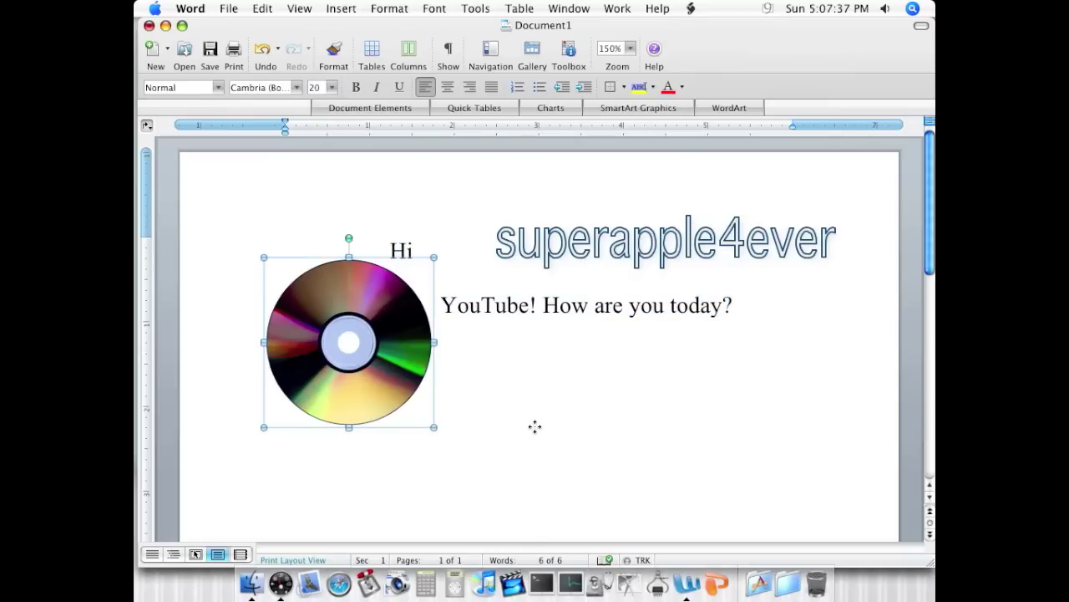
{"action": "left_click_drag", "start_coordinate": [534, 410], "coordinate": [343, 251]}
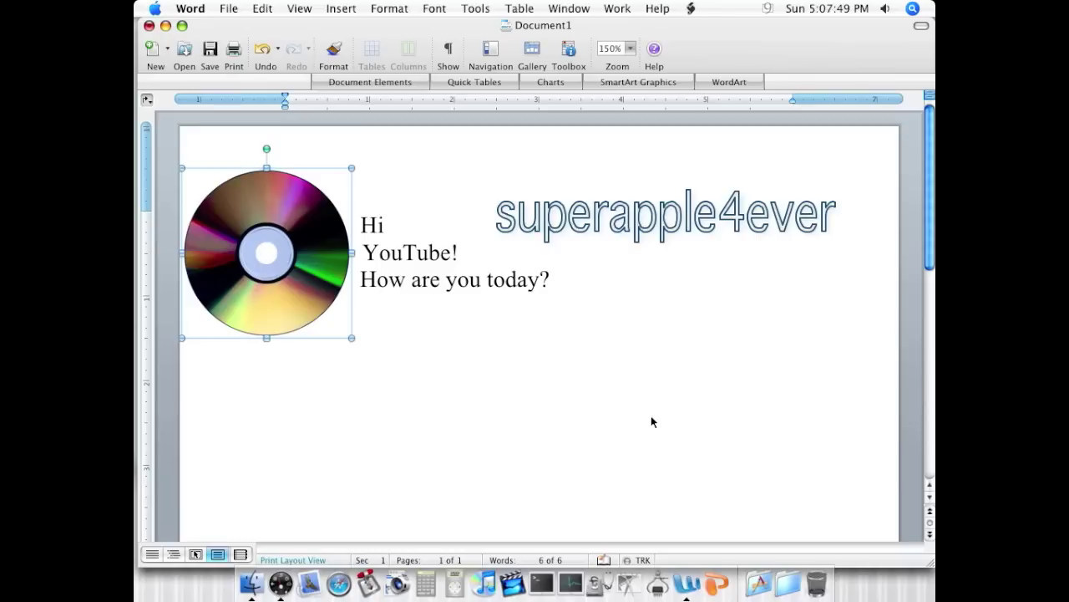
{"action": "left_click_drag", "start_coordinate": [361, 225], "coordinate": [370, 228]}
{"action": "left_click", "coordinate": [367, 224]}
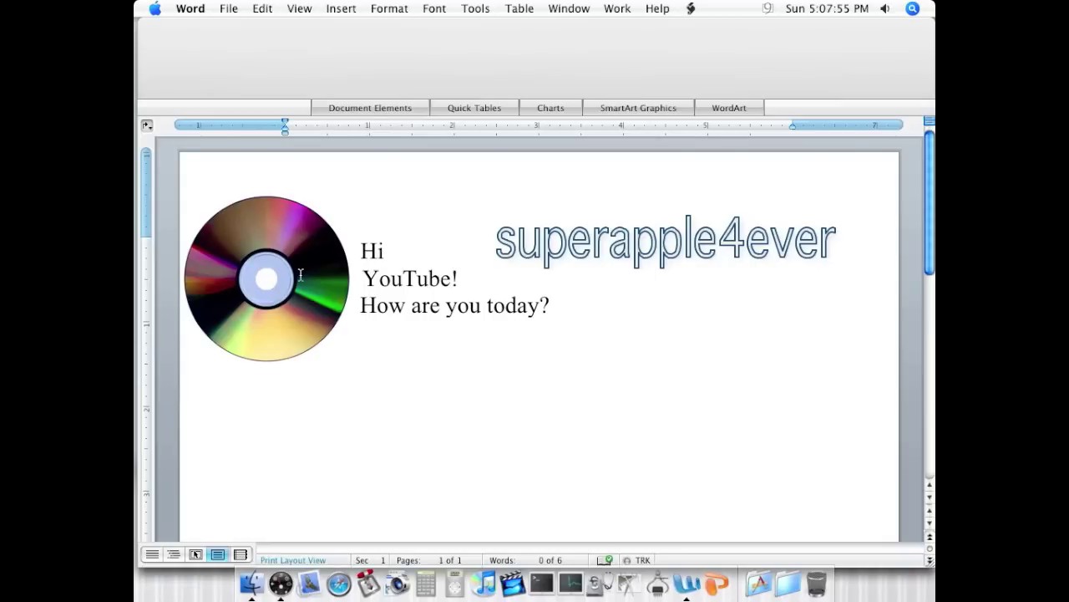
{"action": "key", "text": "shift+Right"}
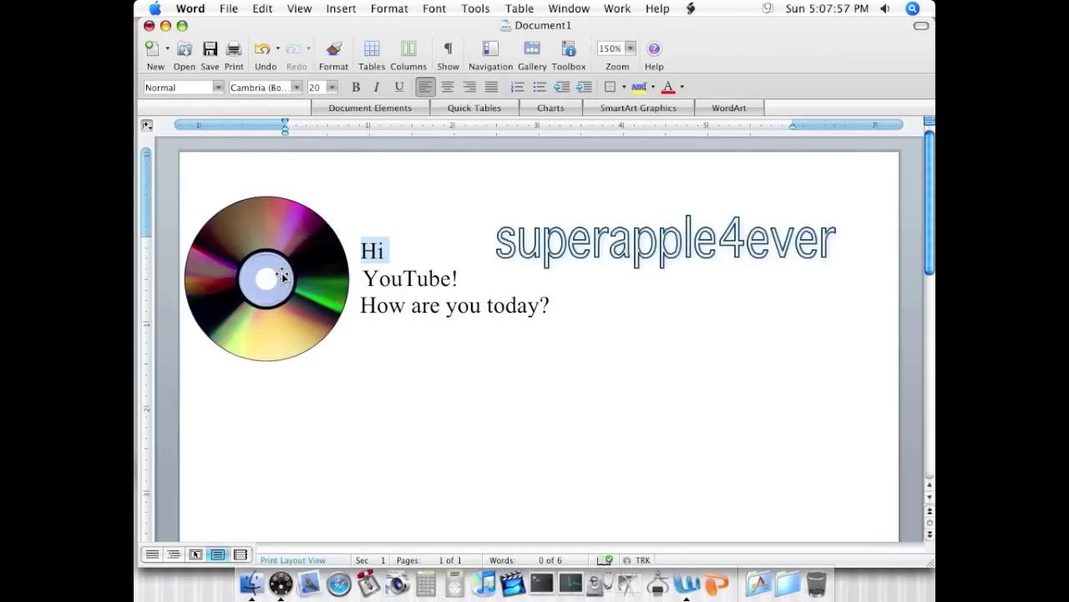
{"action": "key", "text": "super+c"}
{"action": "key", "text": "super+a"}
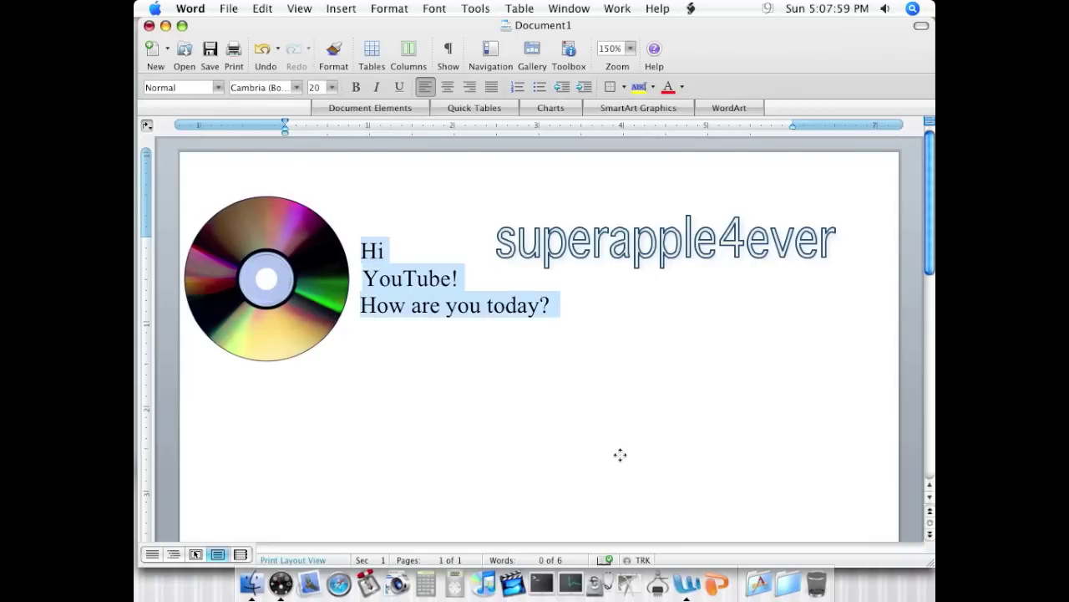
{"action": "key", "text": "super+v"}
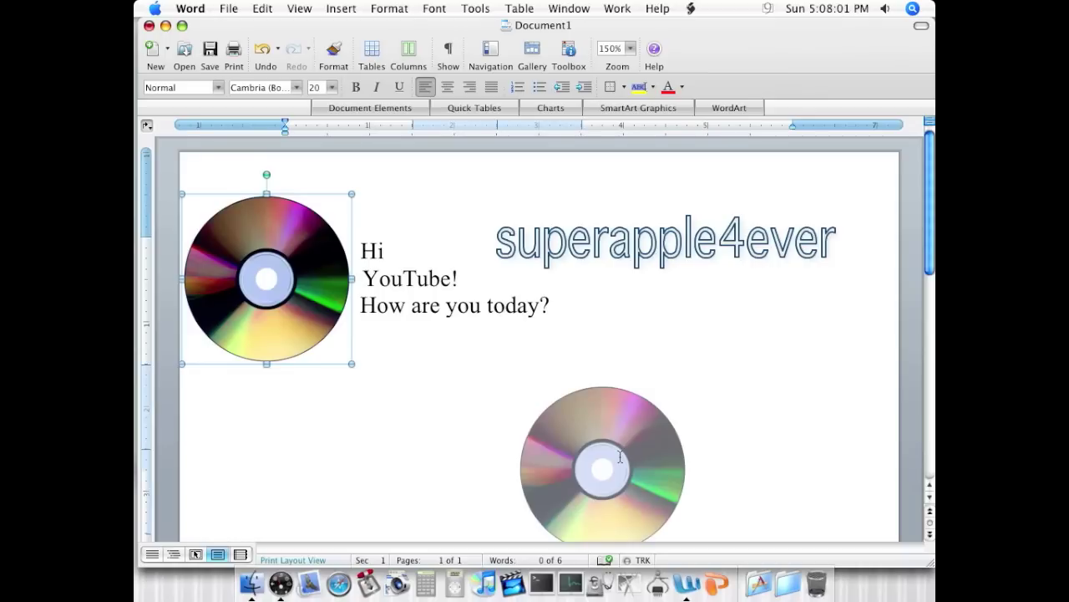
{"action": "key", "text": "super+z"}
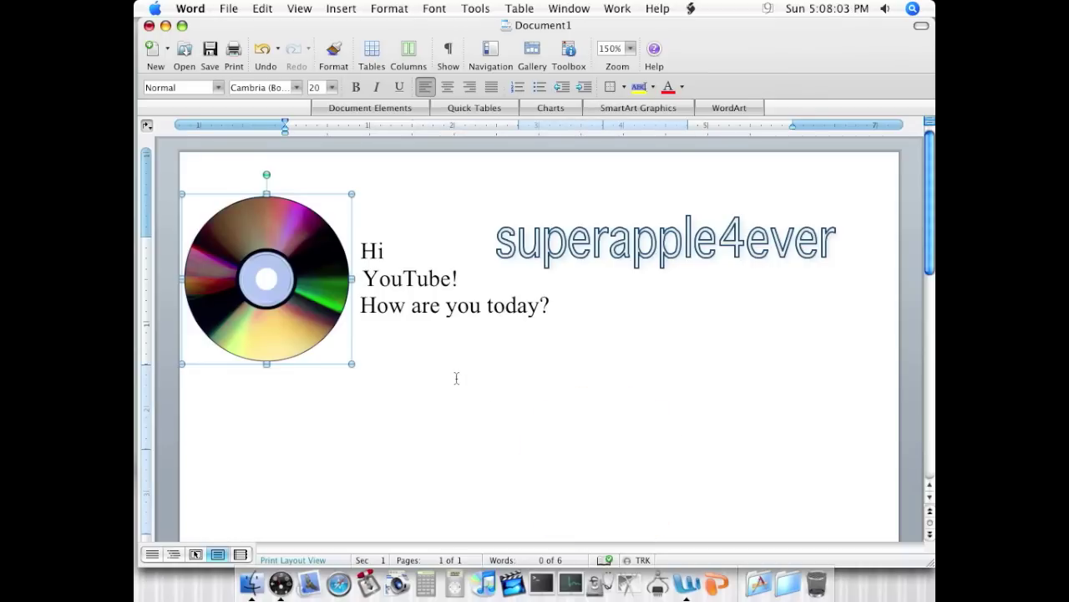
{"action": "key", "text": "super+z"}
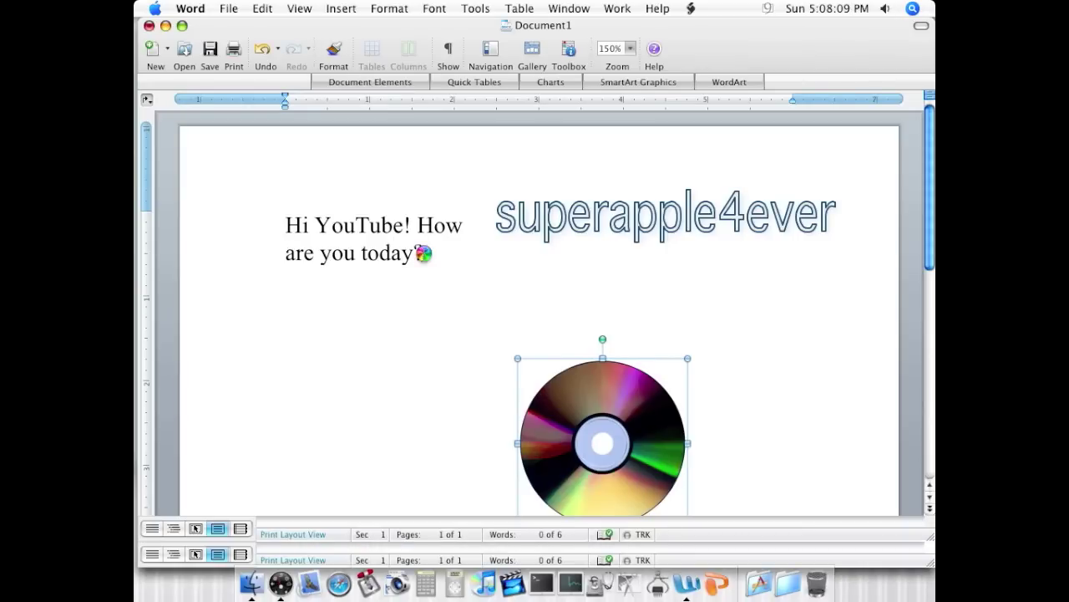
Format the whole greeting in Arial, bold and centred.
{"action": "left_click", "coordinate": [425, 255]}
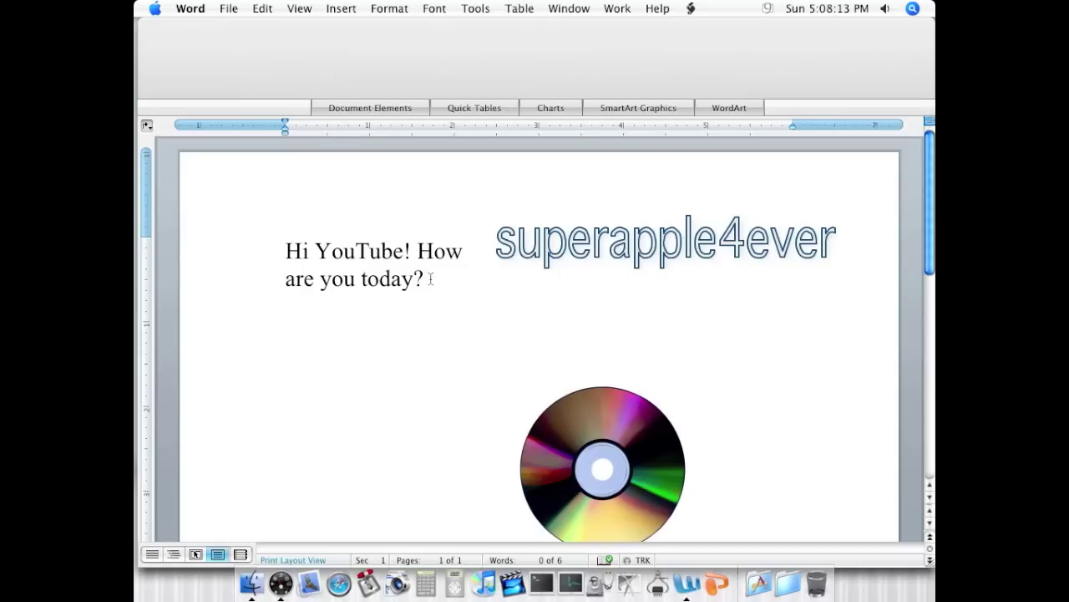
{"action": "left_click_drag", "start_coordinate": [431, 279], "coordinate": [275, 244]}
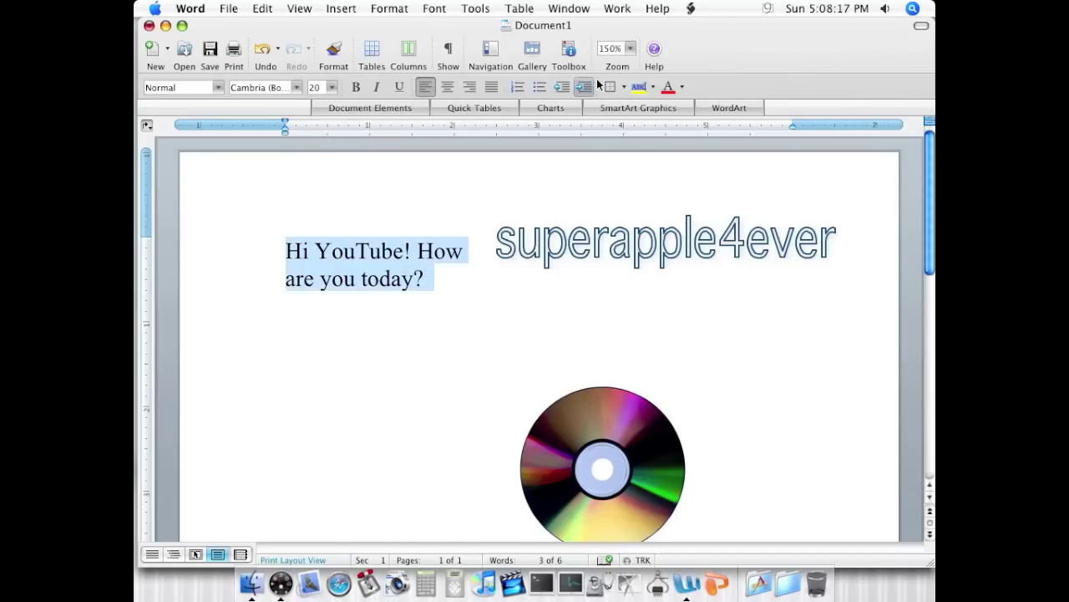
{"action": "left_click", "coordinate": [297, 87]}
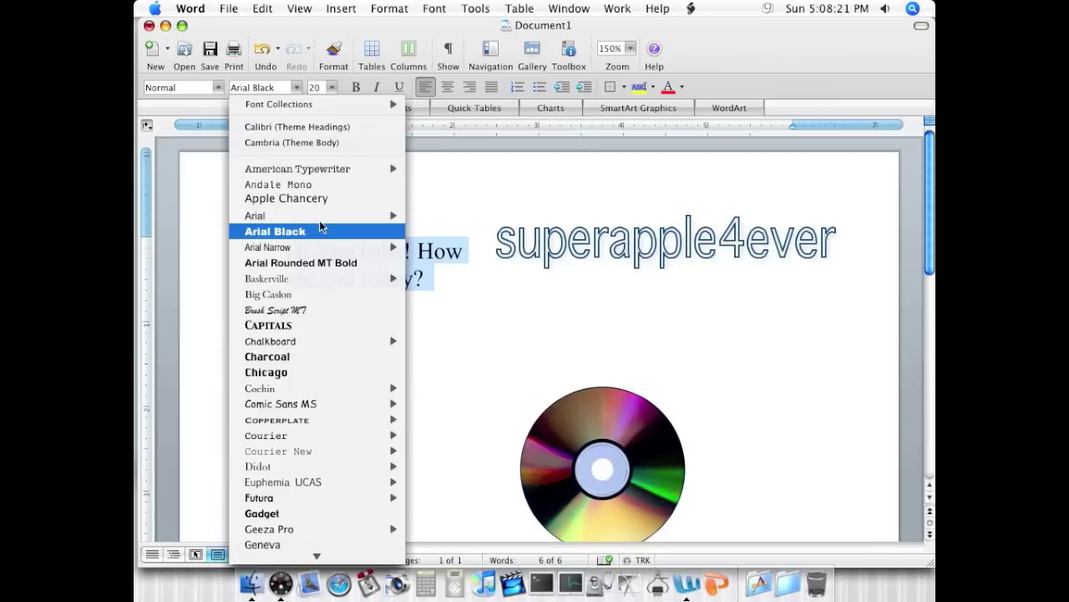
{"action": "mouse_move", "coordinate": [343, 217]}
{"action": "left_click", "coordinate": [434, 217]}
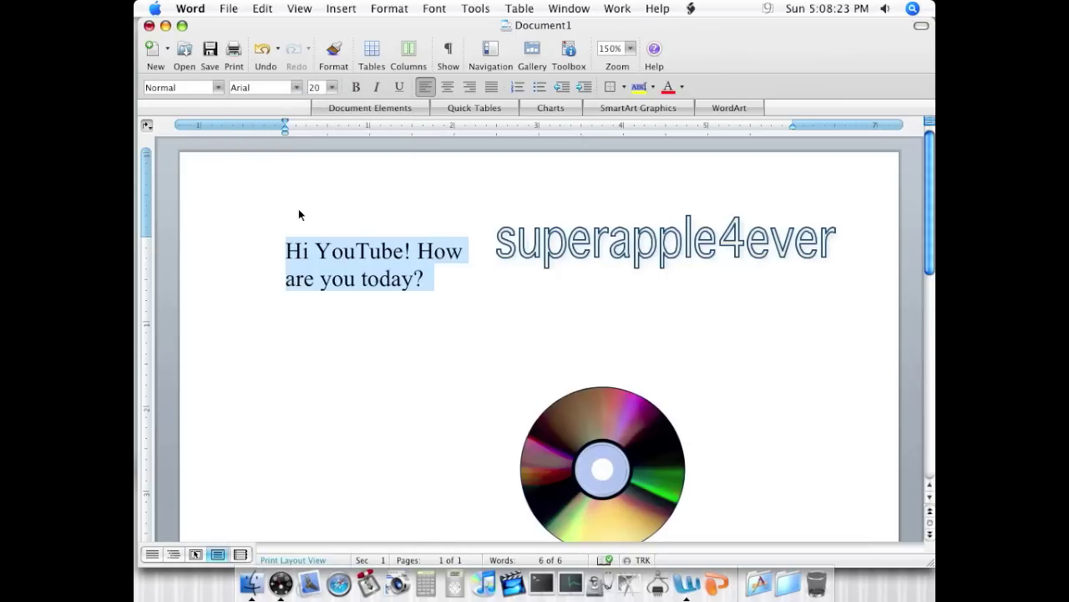
{"action": "left_click", "coordinate": [356, 87]}
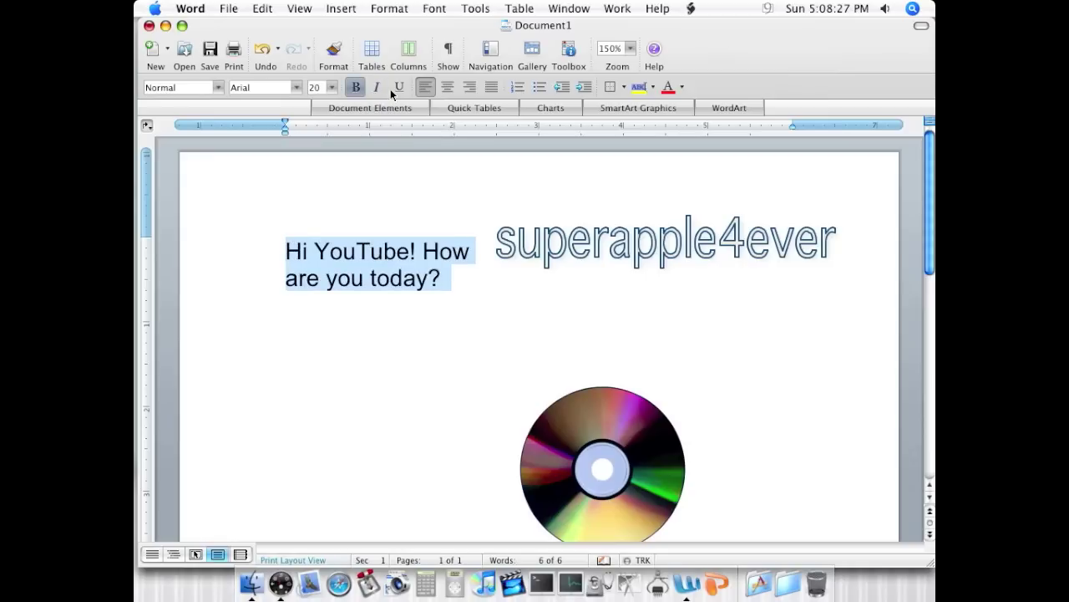
{"action": "left_click", "coordinate": [450, 87]}
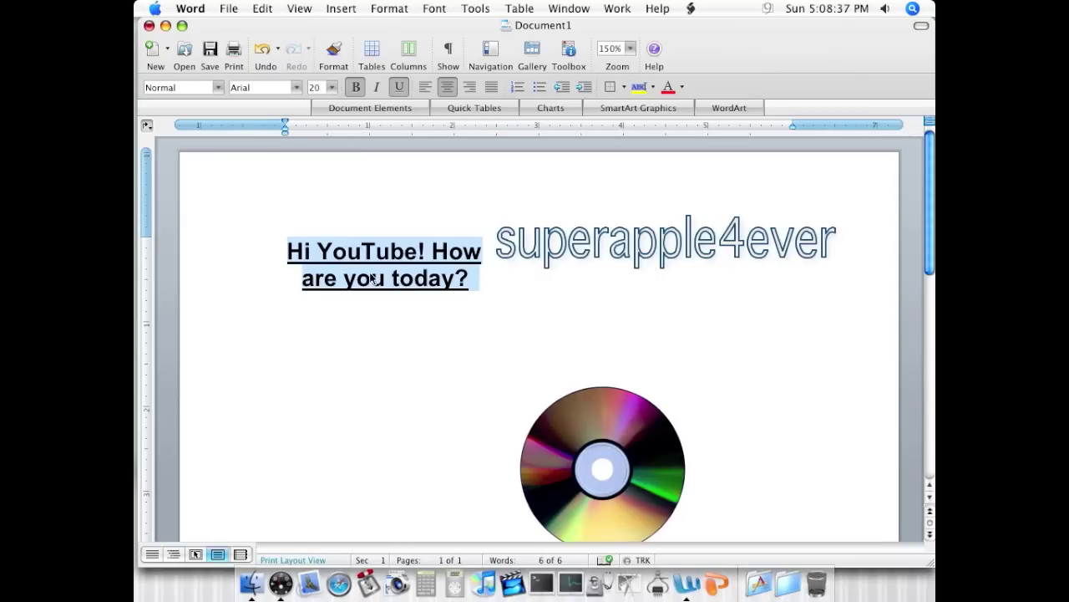
{"action": "left_click", "coordinate": [362, 303]}
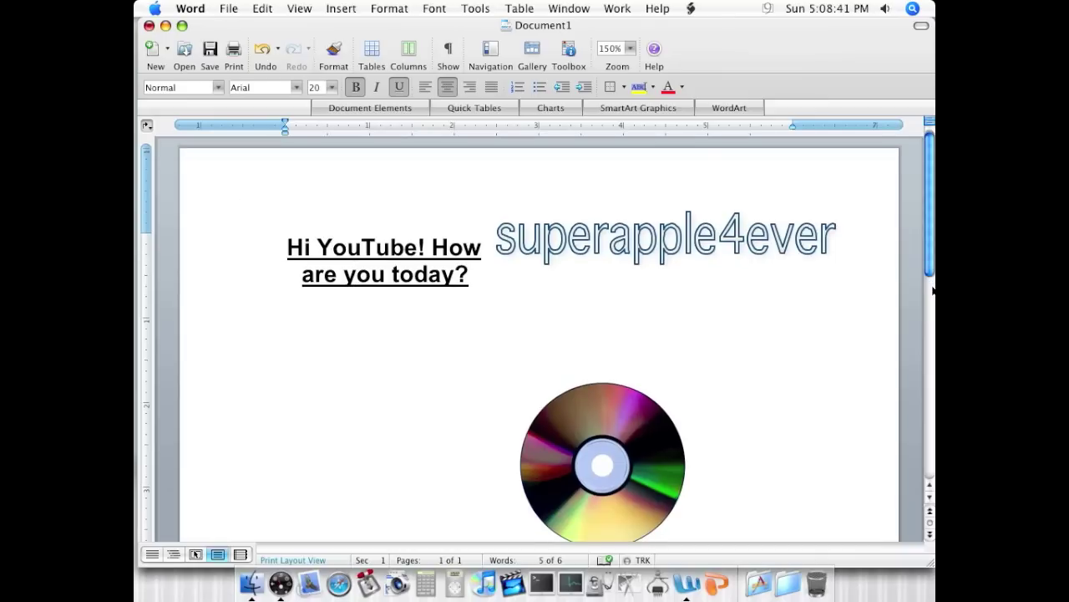
Close Document1 without saving the changes.
{"action": "scroll", "coordinate": [930, 242], "scroll_direction": "down", "scroll_amount": 3}
{"action": "scroll", "coordinate": [923, 201], "scroll_direction": "up", "scroll_amount": 3}
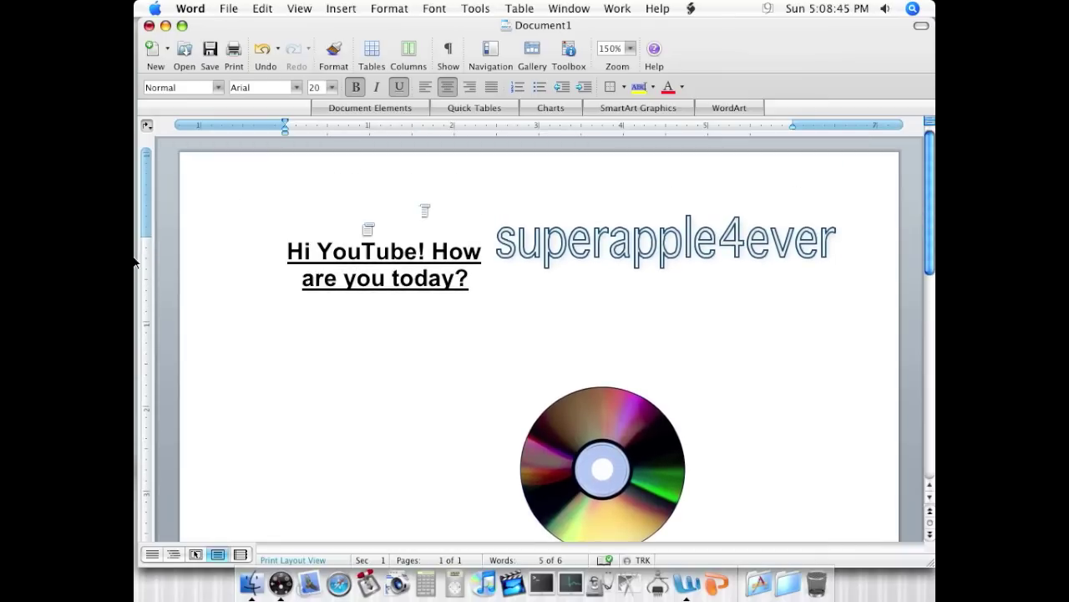
{"action": "key", "text": "super+w"}
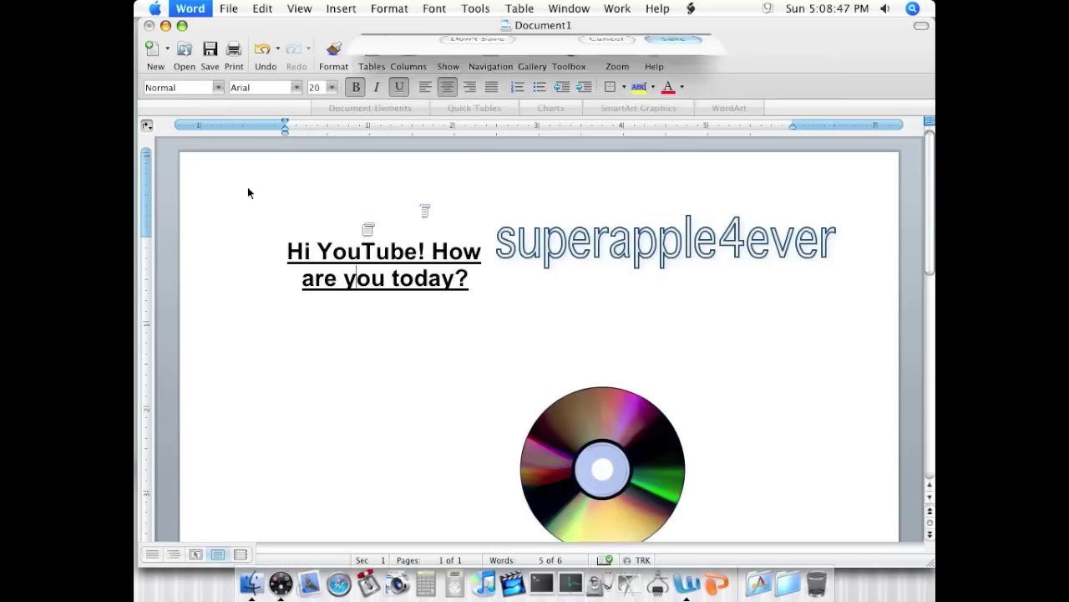
{"action": "left_click", "coordinate": [456, 106]}
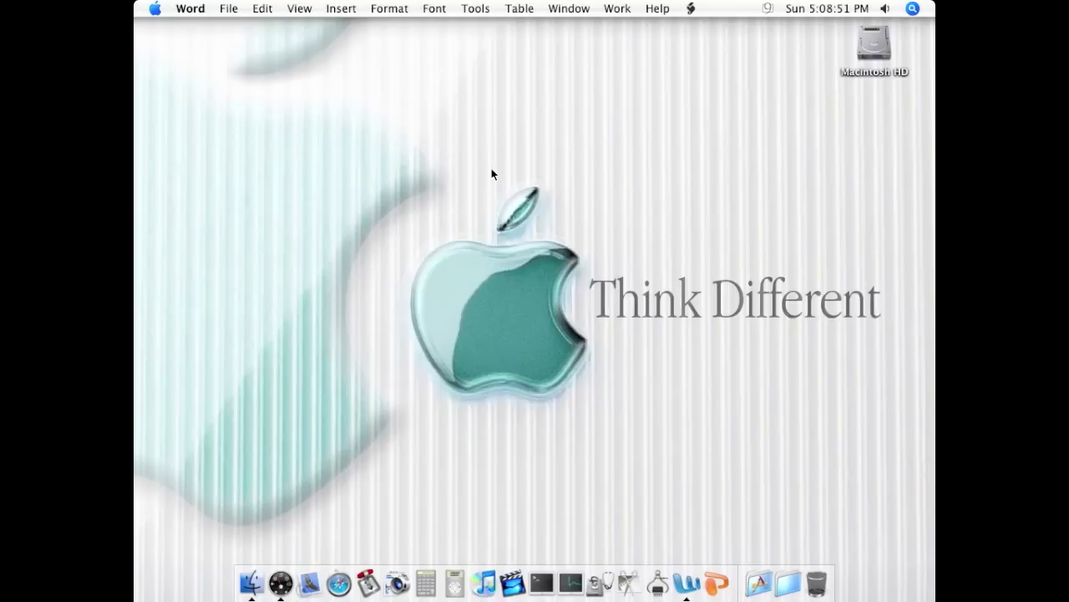
Quit Word, open the Applications folder and launch Internet Explorer.
{"action": "key", "text": "super+q"}
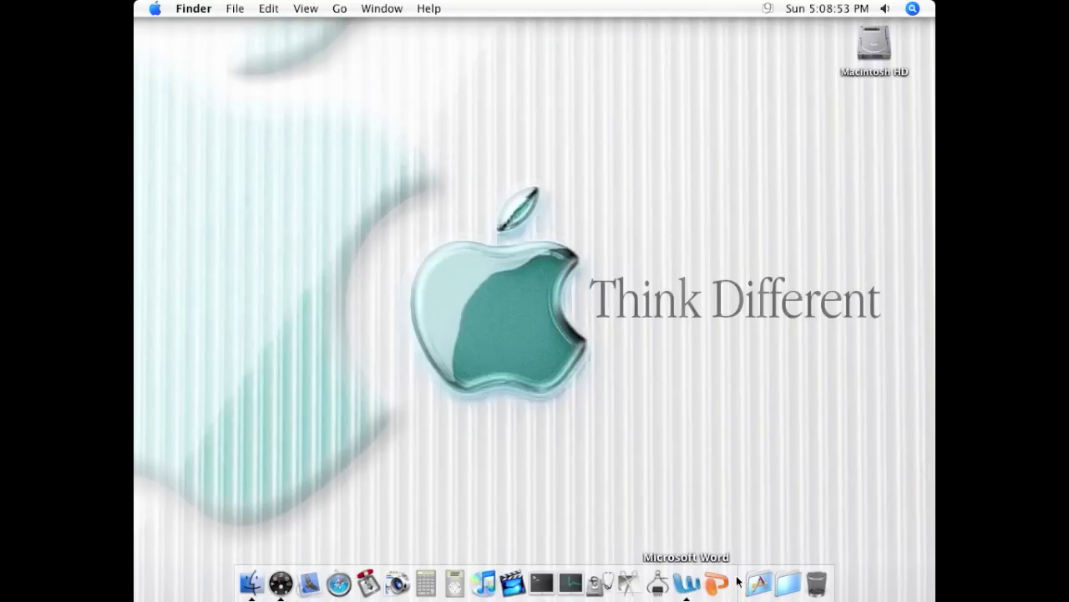
{"action": "left_click", "coordinate": [760, 579]}
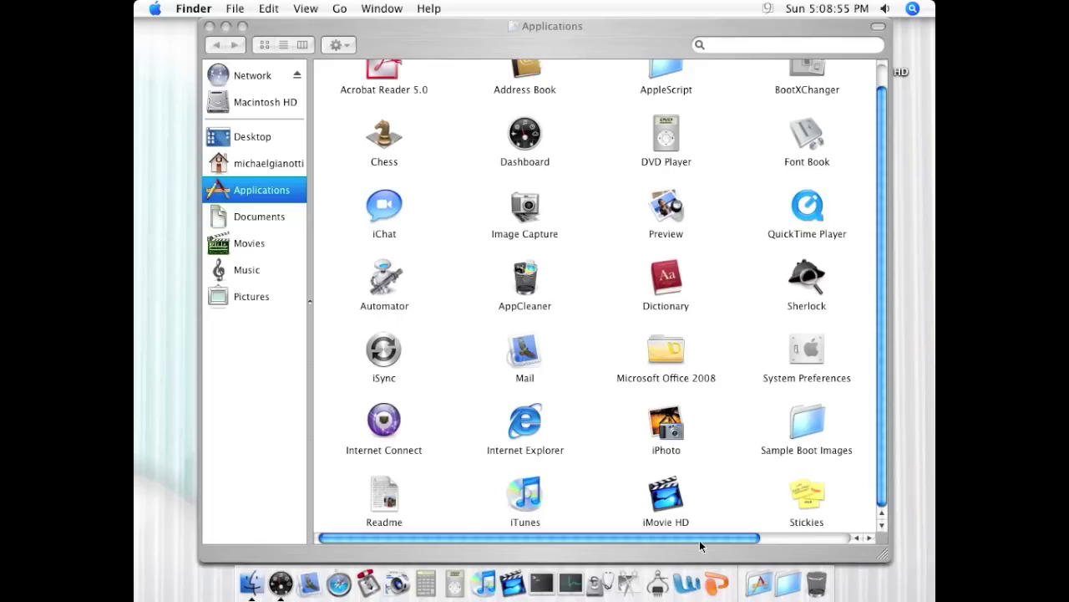
{"action": "left_click", "coordinate": [700, 546]}
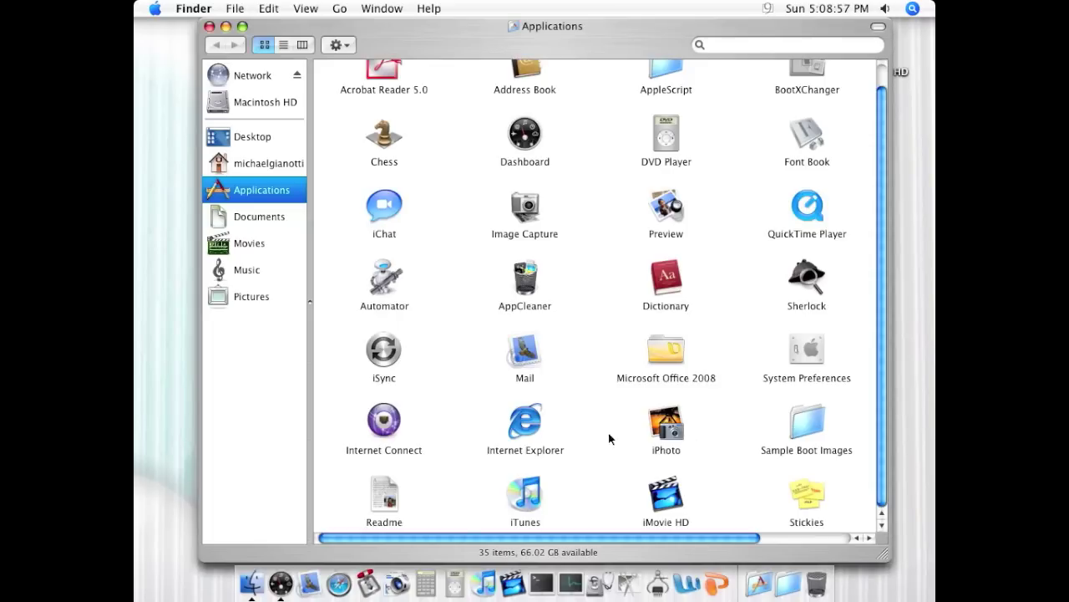
{"action": "double_click", "coordinate": [529, 428]}
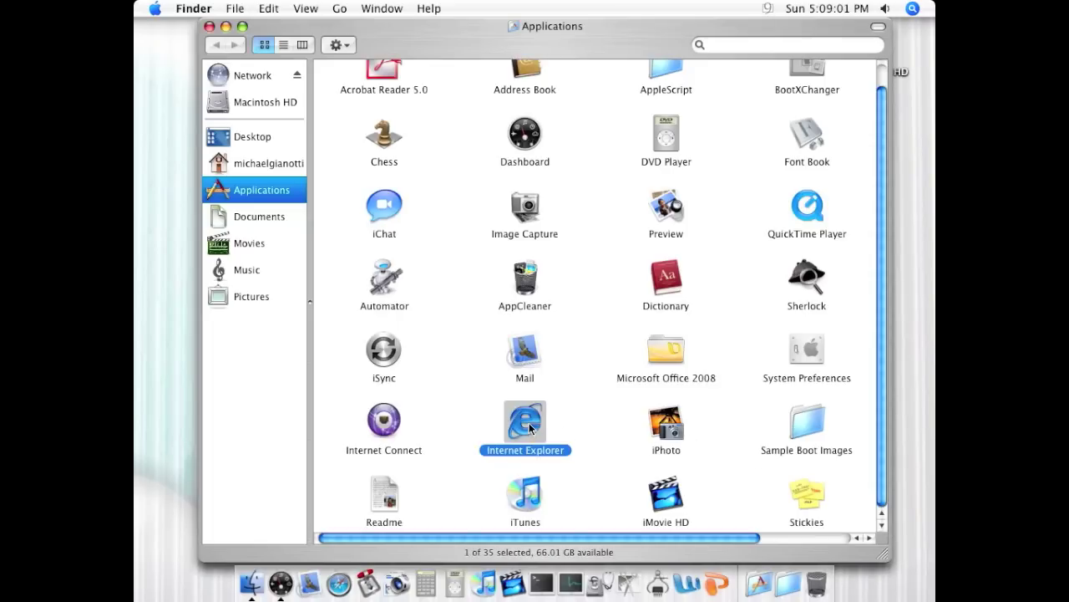
Minimize the Applications window and permanently decline making Internet Explorer the default browser.
{"action": "left_click", "coordinate": [225, 27]}
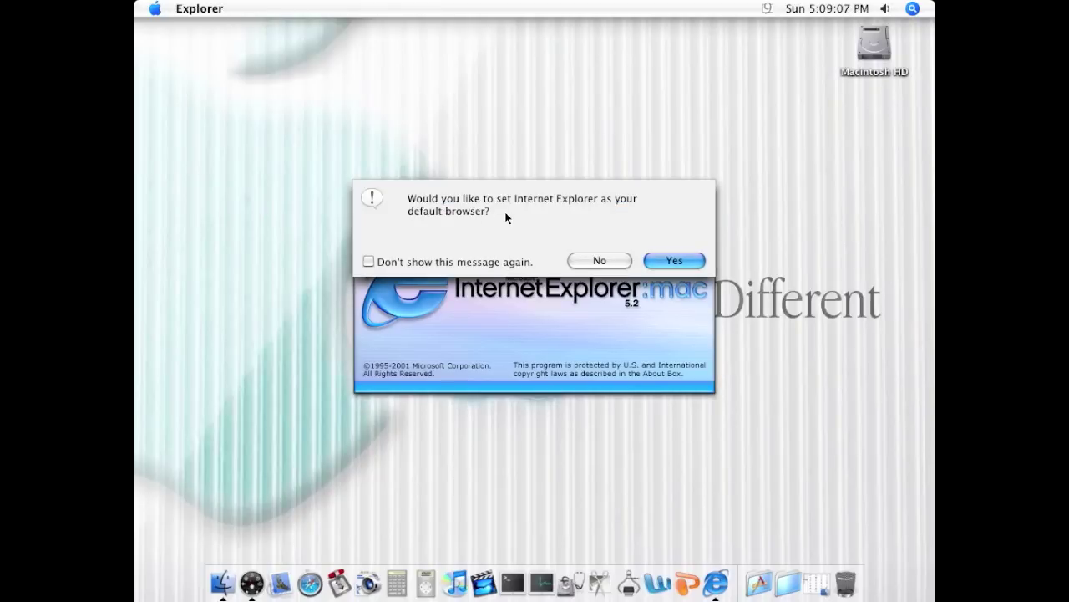
{"action": "left_click", "coordinate": [455, 262]}
{"action": "left_click", "coordinate": [590, 262]}
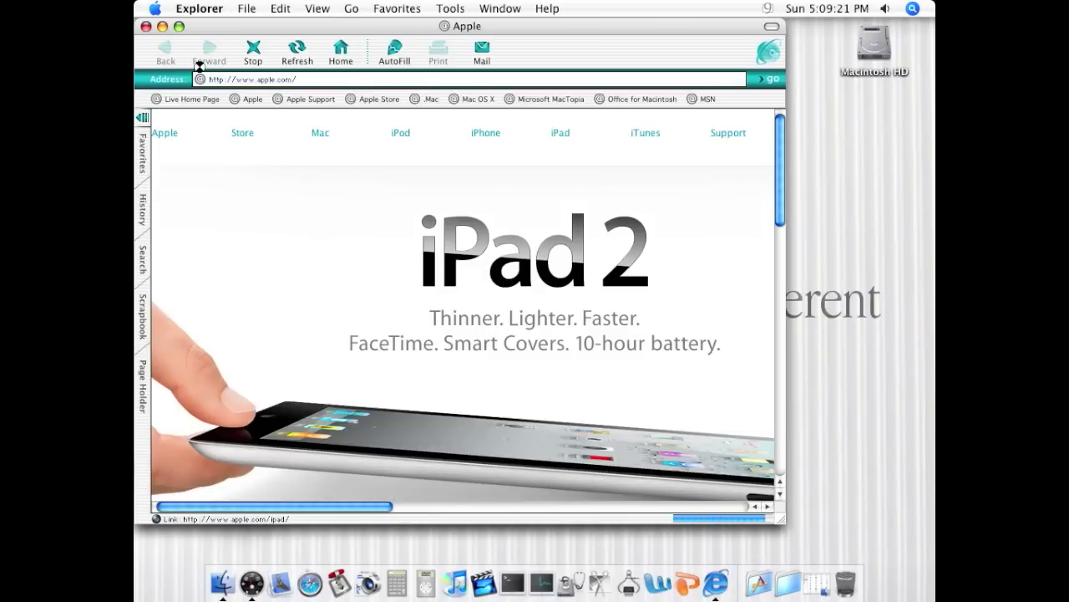
Enlarge the browser window to end above the Dock and view the version info (5.2.1).
{"action": "left_click", "coordinate": [179, 27]}
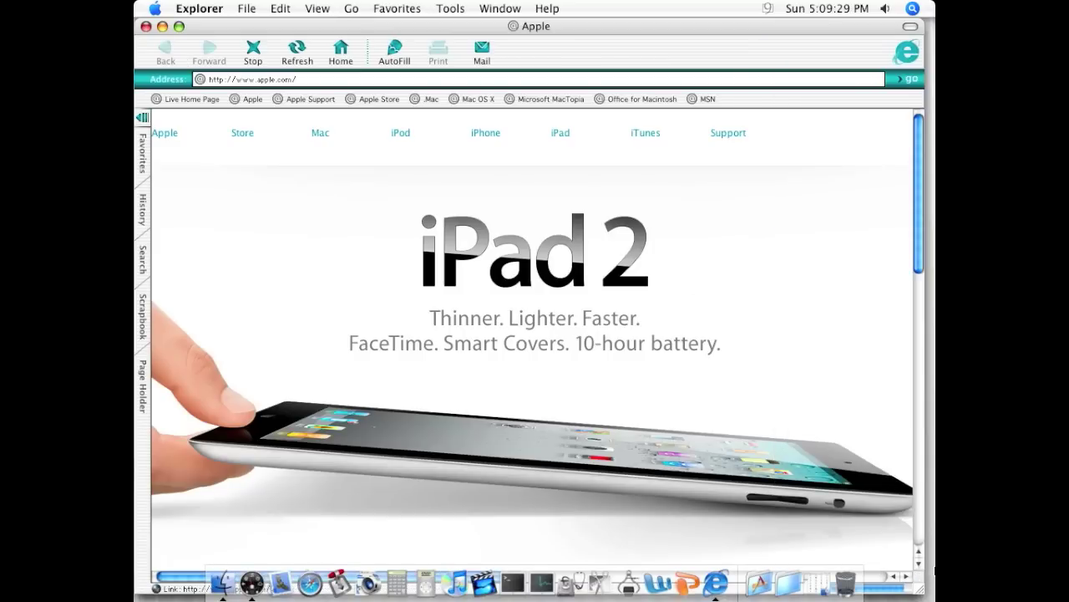
{"action": "left_click_drag", "start_coordinate": [927, 589], "coordinate": [933, 565]}
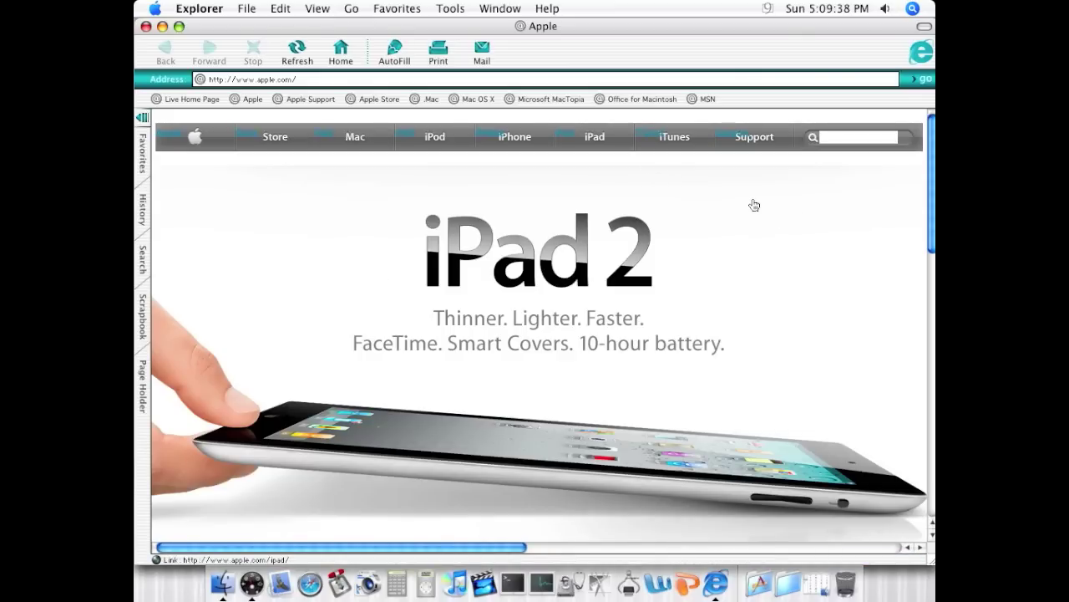
{"action": "left_click", "coordinate": [215, 8]}
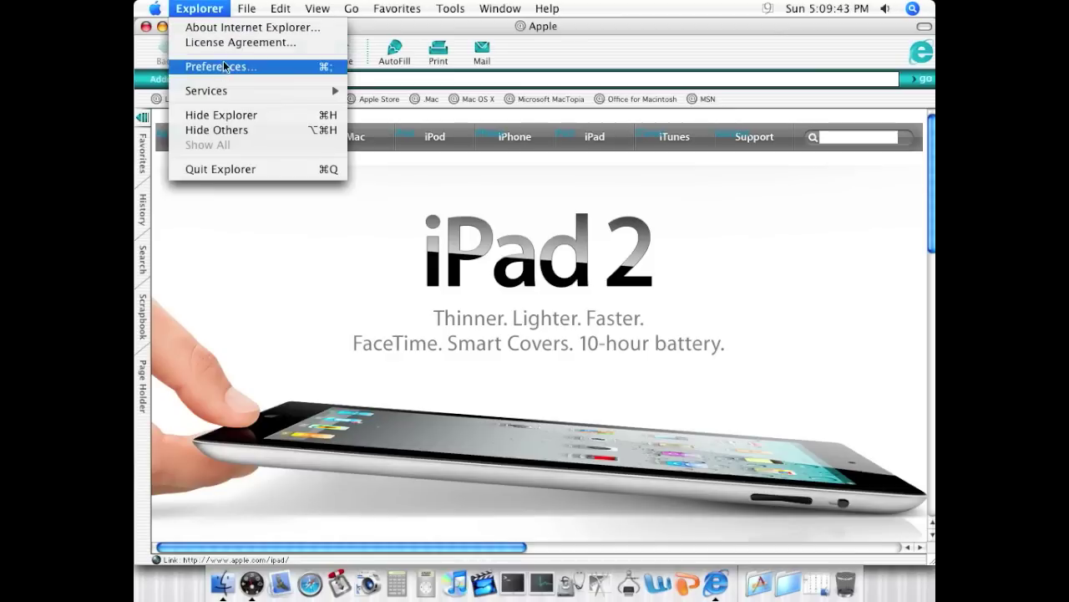
{"action": "left_click", "coordinate": [262, 28]}
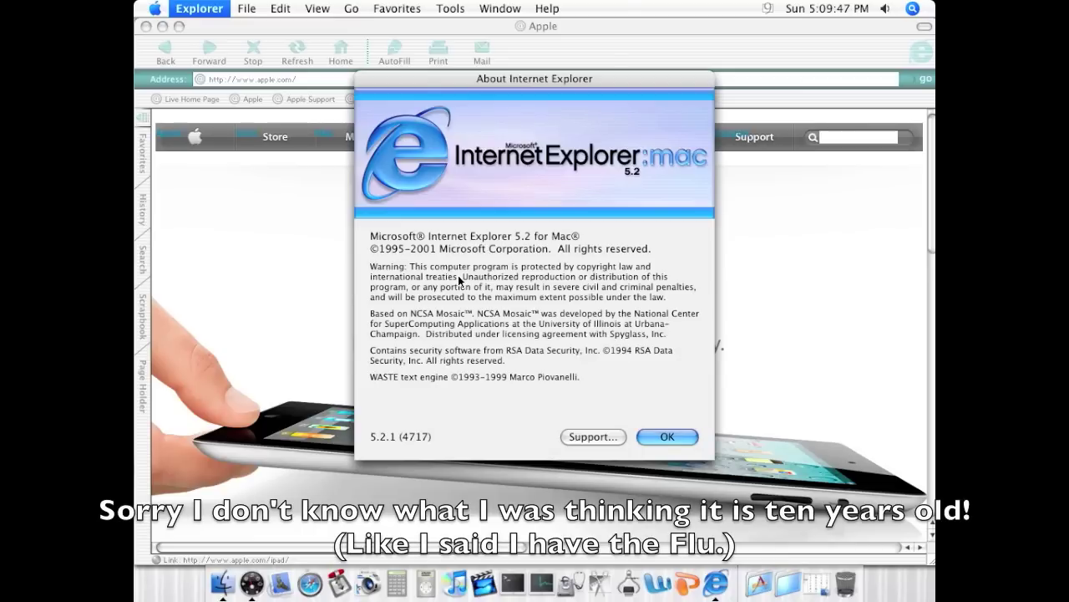
{"action": "left_click", "coordinate": [651, 438]}
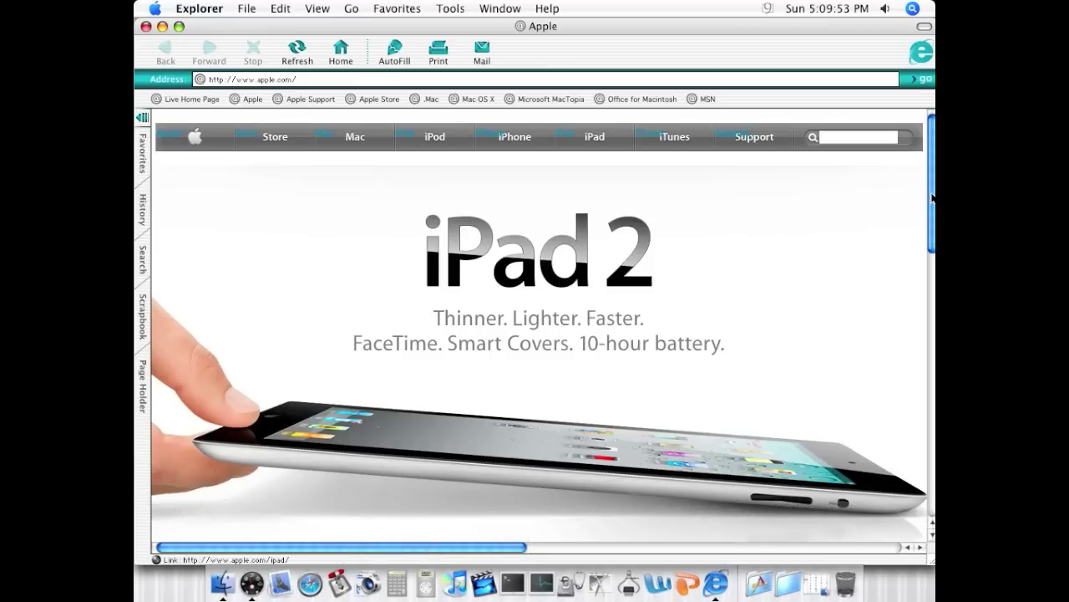
{"action": "left_click_drag", "start_coordinate": [932, 198], "coordinate": [919, 125]}
{"action": "double_click", "coordinate": [266, 79]}
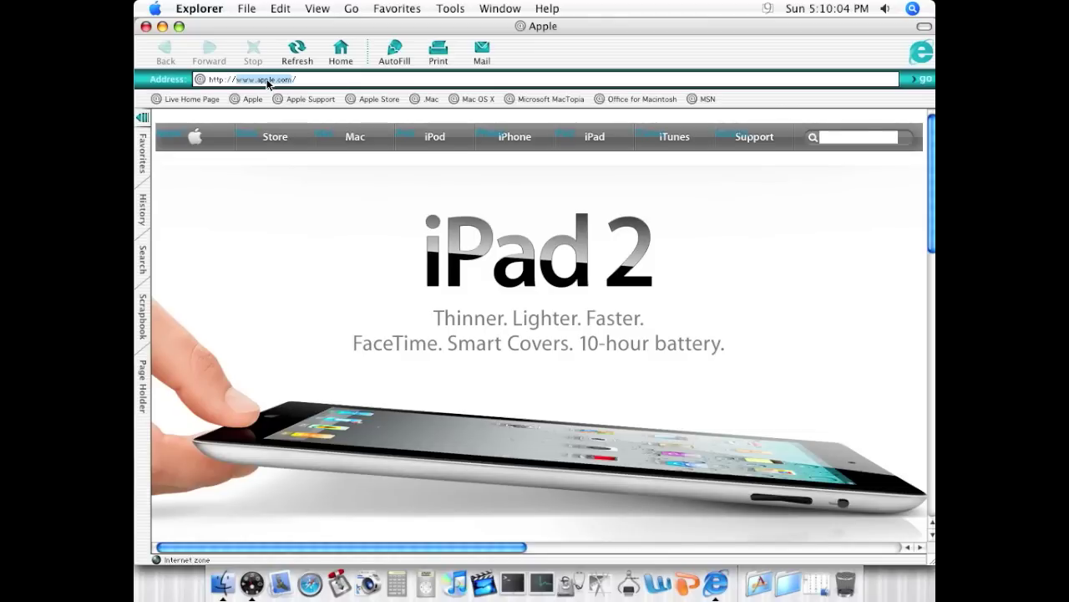
{"action": "type", "text": "www.g"}
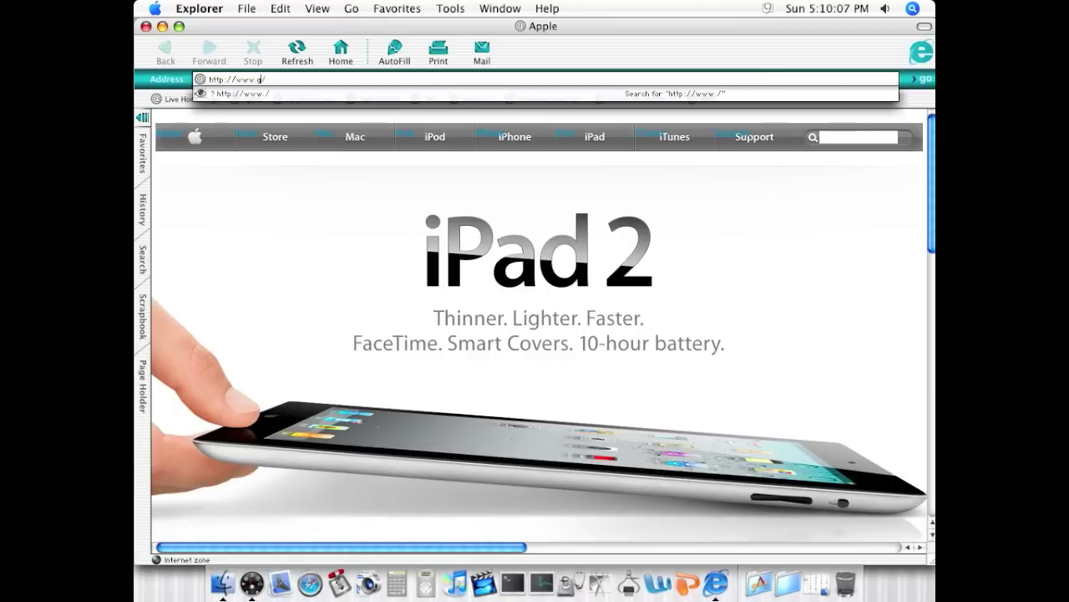
{"action": "type", "text": "oogle.com"}
{"action": "key", "text": "Return"}
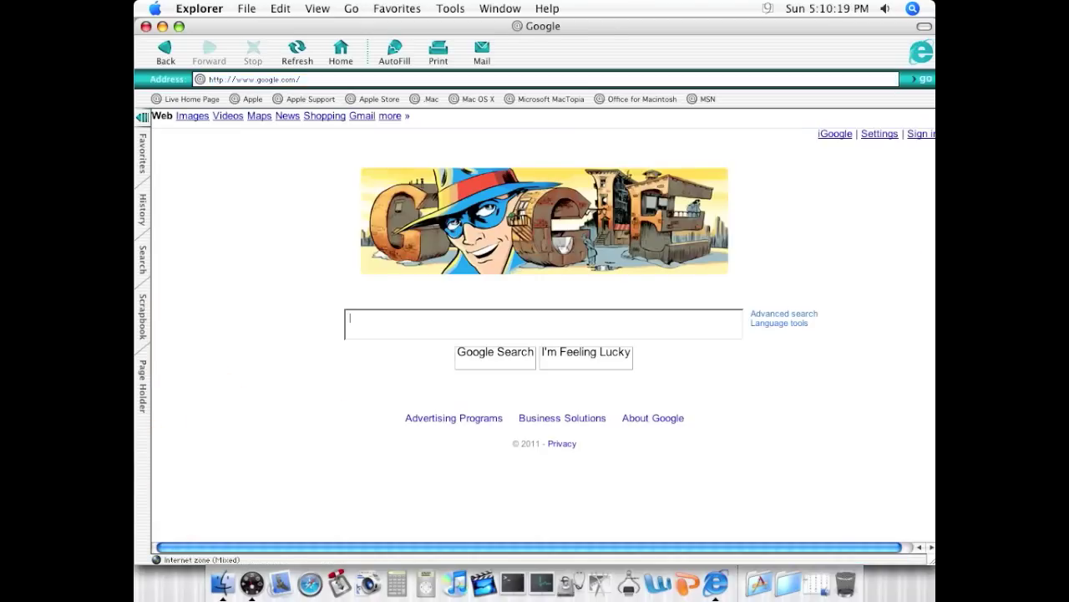
{"action": "left_click", "coordinate": [541, 261]}
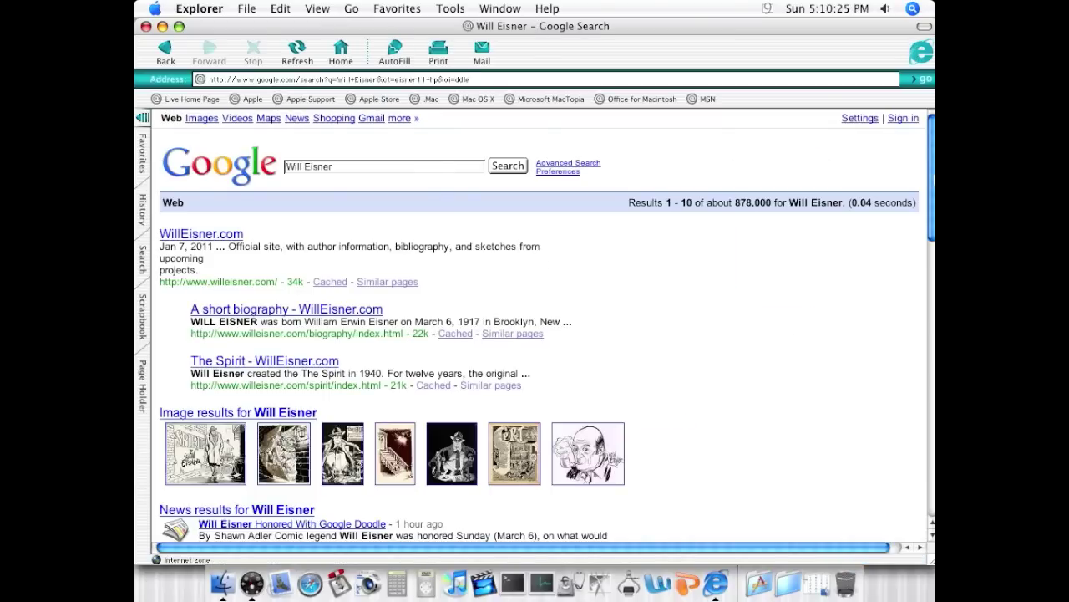
Rerun the Will Eisner Google search, cancelling the insecure-form Security Notice.
{"action": "mouse_move", "coordinate": [933, 178]}
{"action": "left_mouse_down"}
{"action": "mouse_move", "coordinate": [931, 210]}
{"action": "mouse_move", "coordinate": [919, 178]}
{"action": "left_mouse_up"}
{"action": "left_click", "coordinate": [492, 166]}
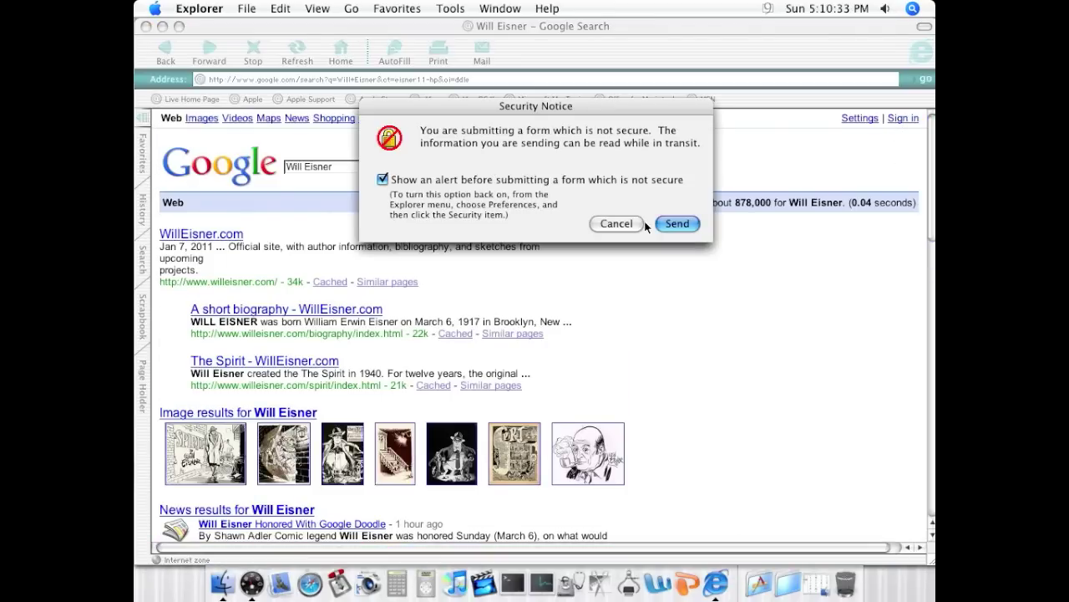
{"action": "left_click", "coordinate": [633, 222]}
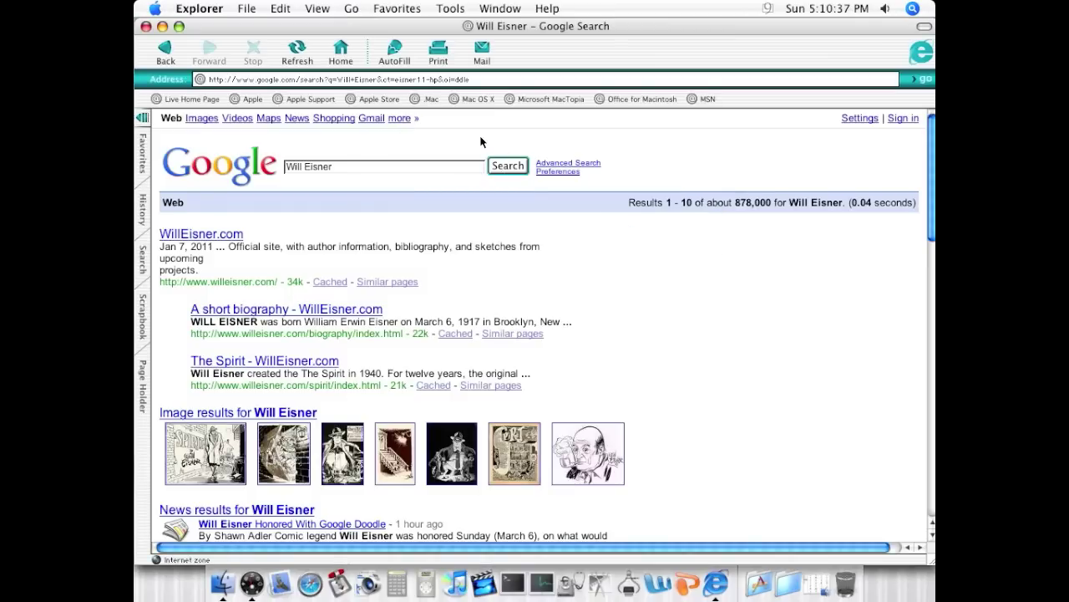
Switch the browser colour scheme to Ruby, then to Aqua Blue.
{"action": "left_click", "coordinate": [235, 9]}
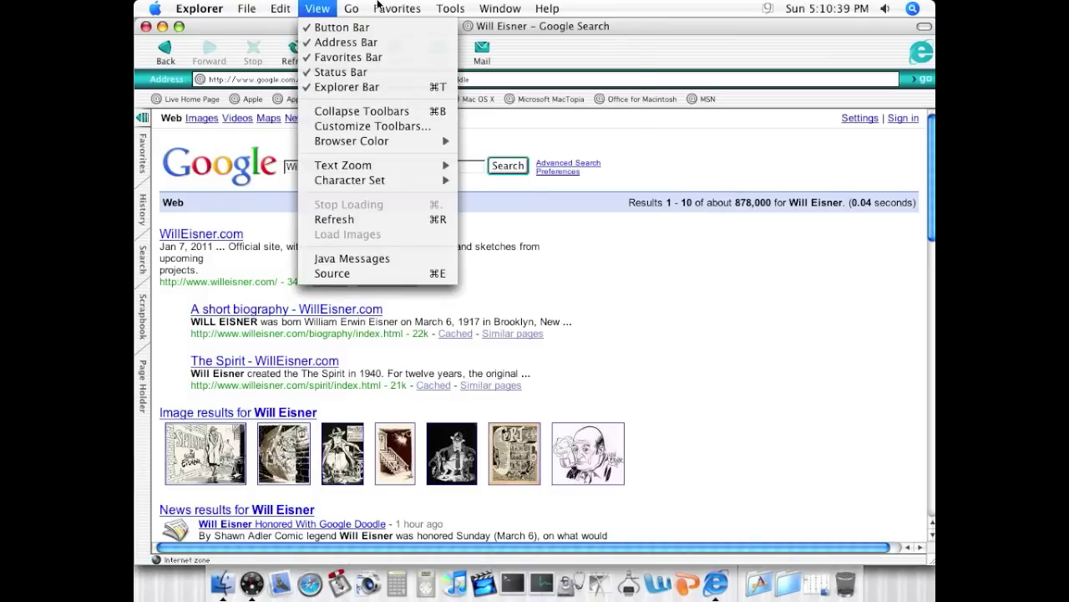
{"action": "mouse_move", "coordinate": [452, 12]}
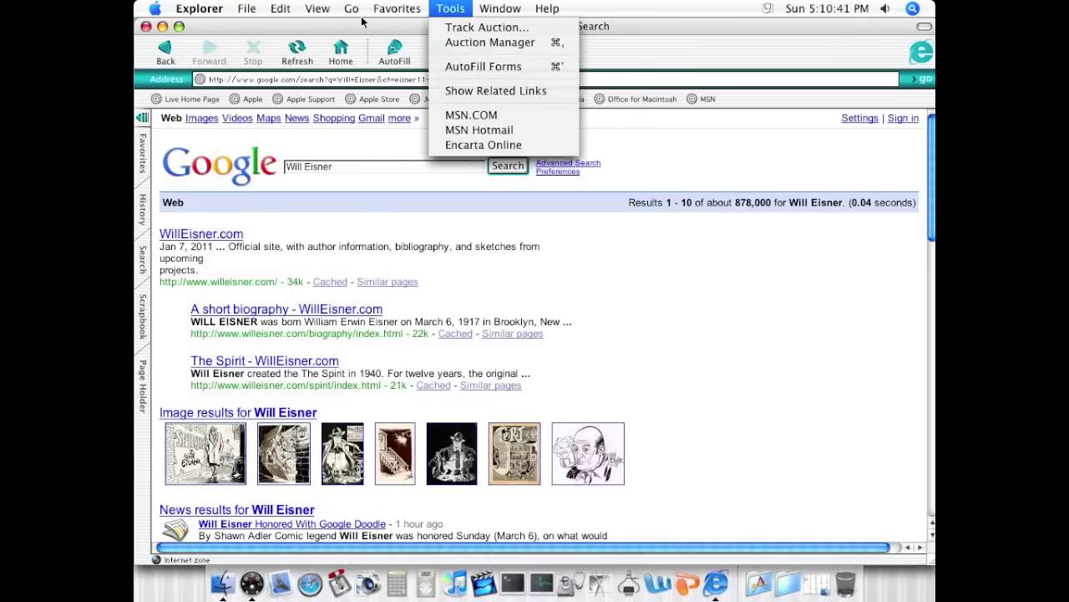
{"action": "mouse_move", "coordinate": [204, 7]}
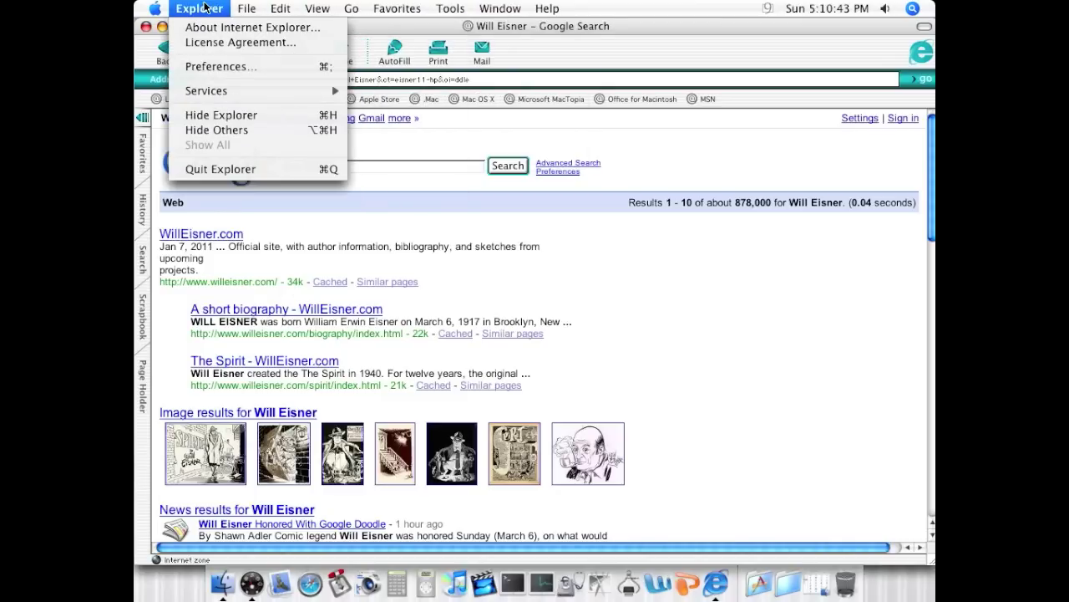
{"action": "mouse_move", "coordinate": [296, 8]}
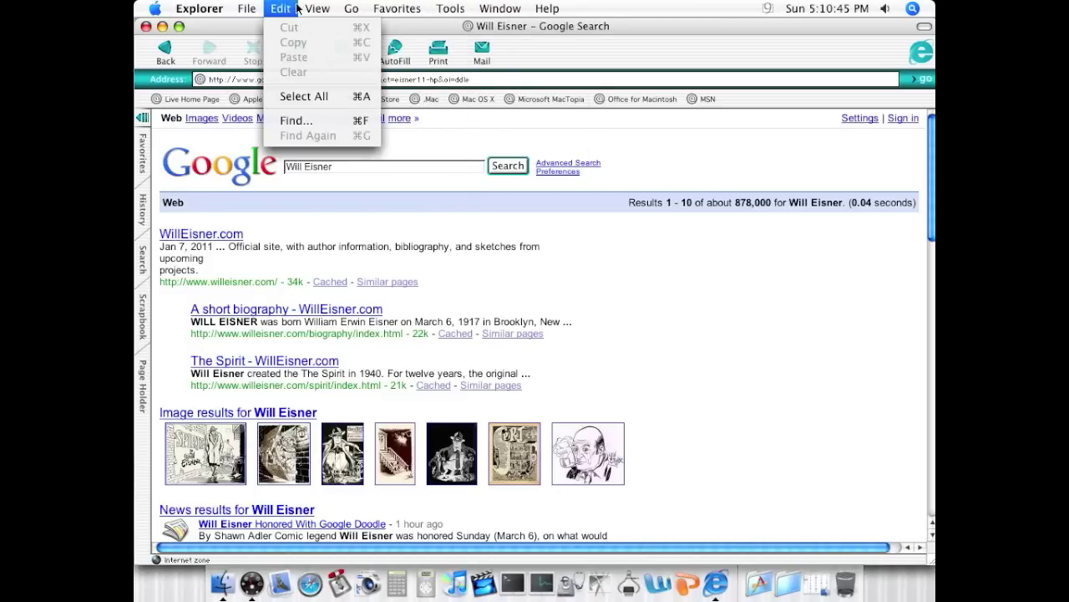
{"action": "mouse_move", "coordinate": [372, 140]}
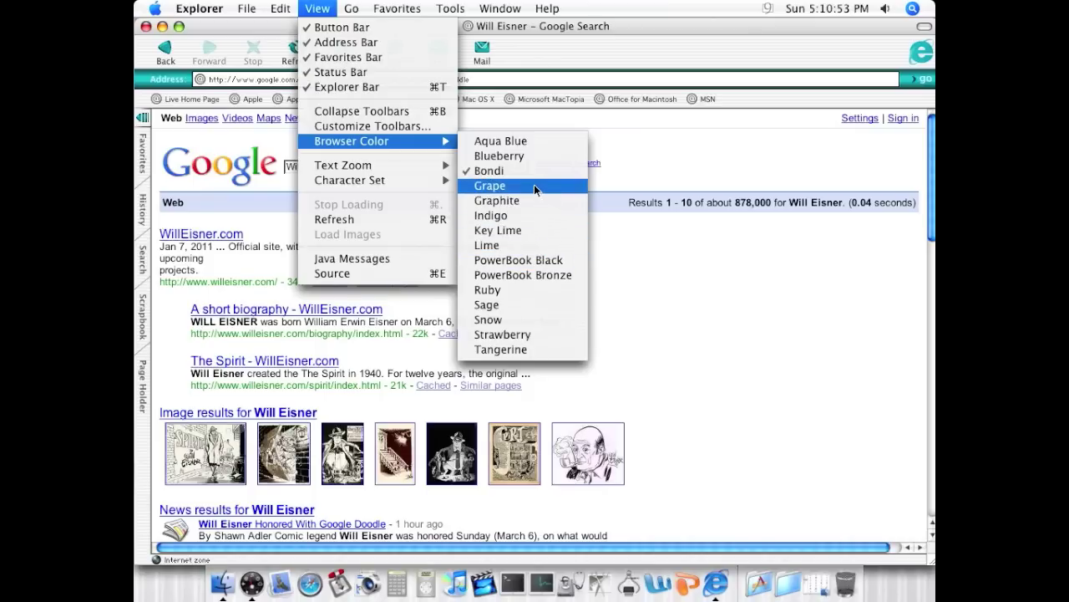
{"action": "left_click", "coordinate": [530, 291]}
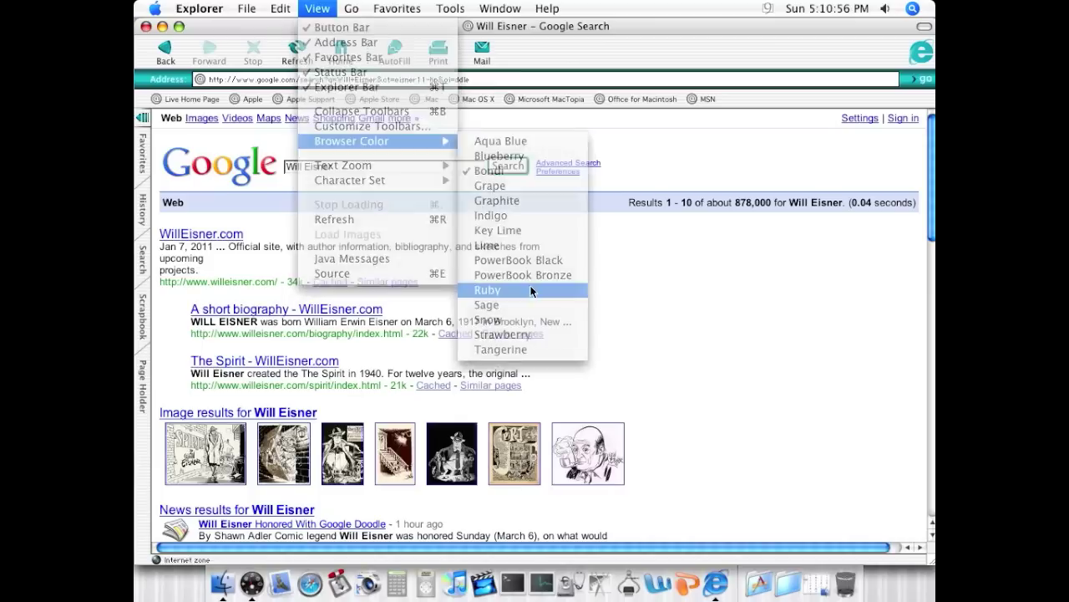
{"action": "left_click", "coordinate": [311, 6]}
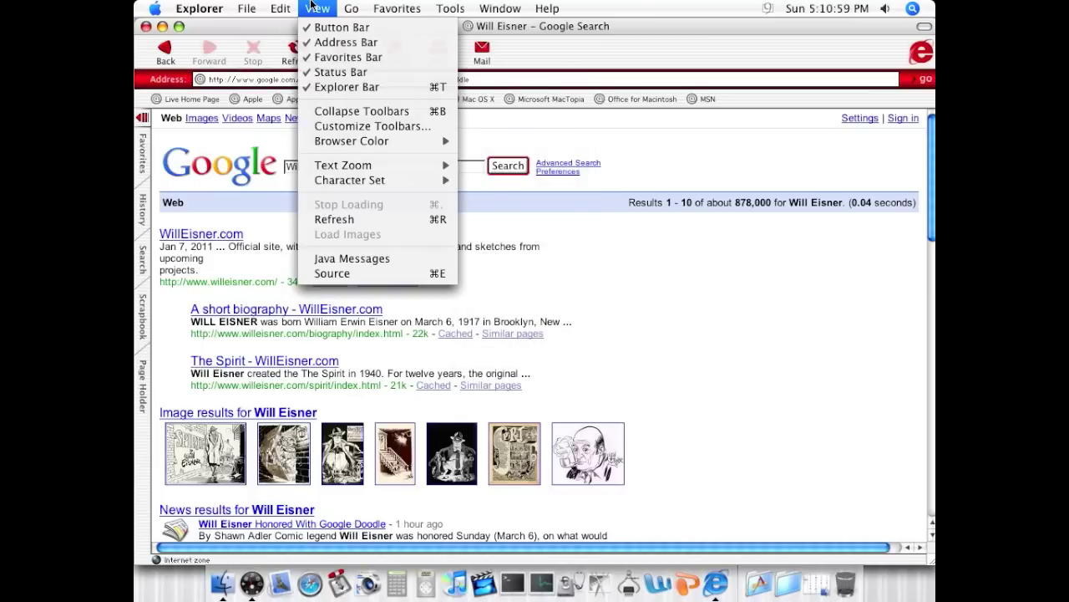
{"action": "mouse_move", "coordinate": [417, 147]}
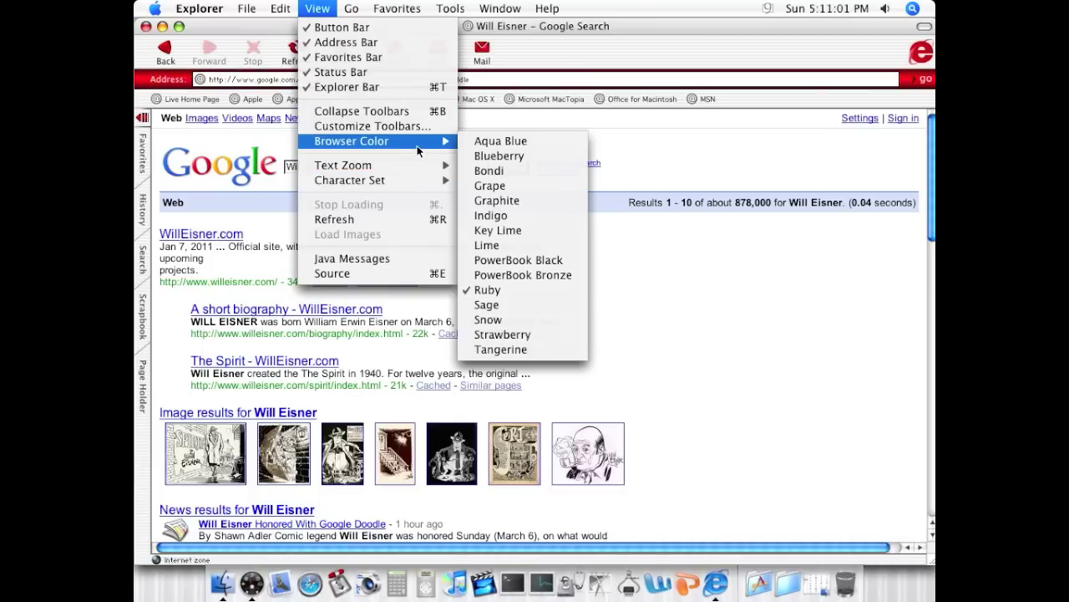
{"action": "left_click", "coordinate": [528, 143]}
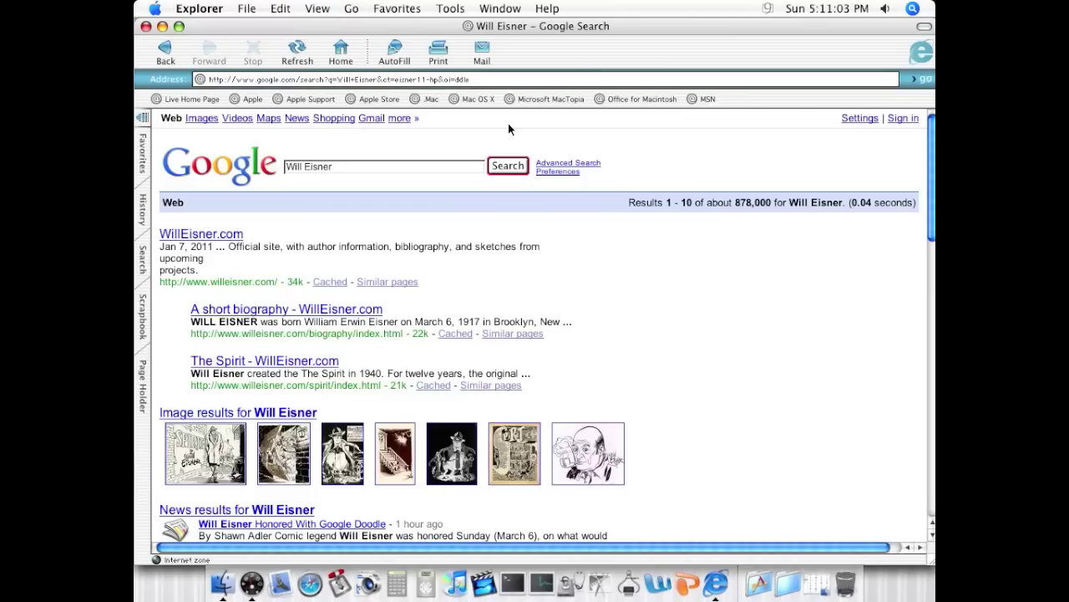
Switch the browser colour scheme to Bondi, then to Grape.
{"action": "left_click", "coordinate": [317, 8]}
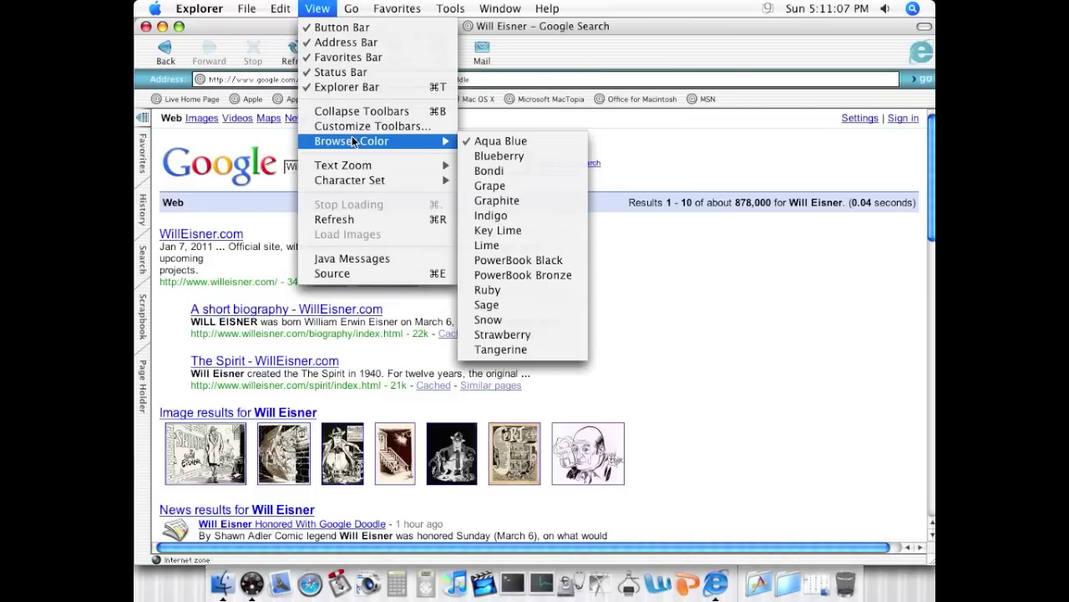
{"action": "mouse_move", "coordinate": [268, 8]}
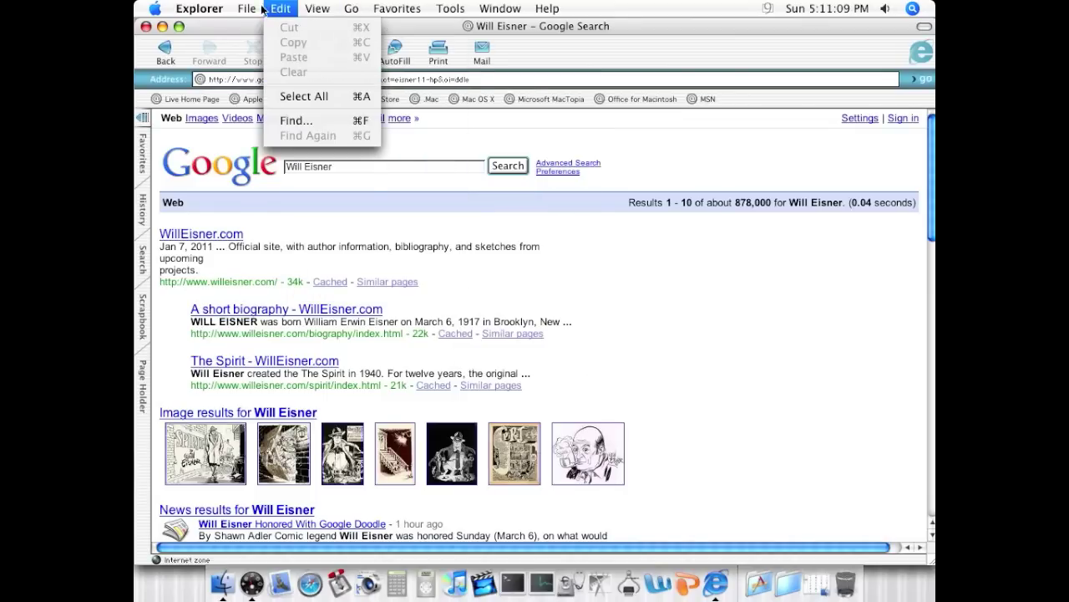
{"action": "mouse_move", "coordinate": [329, 11]}
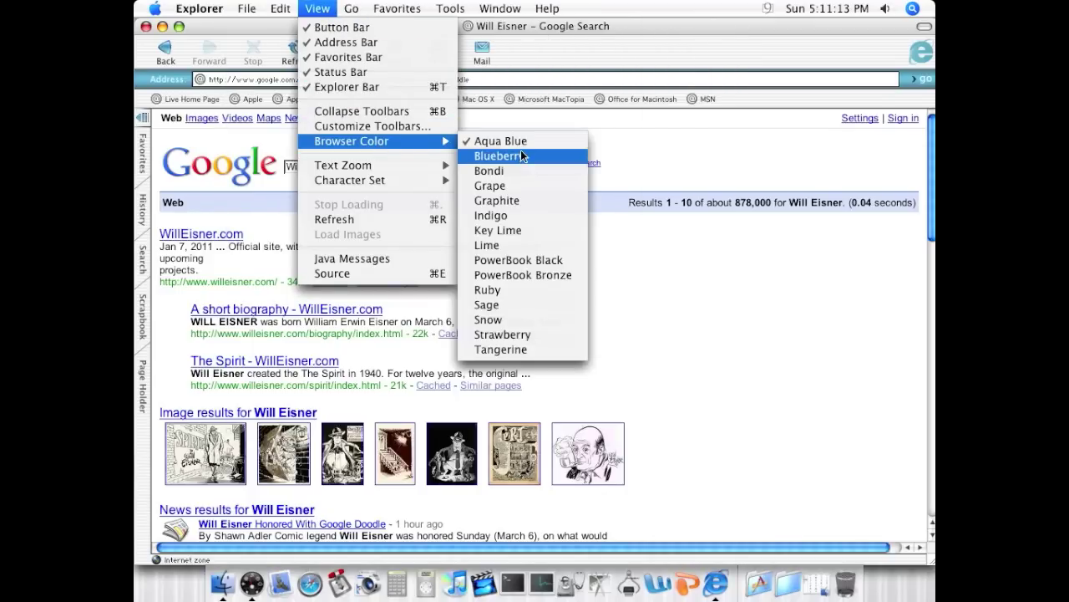
{"action": "left_click", "coordinate": [528, 170]}
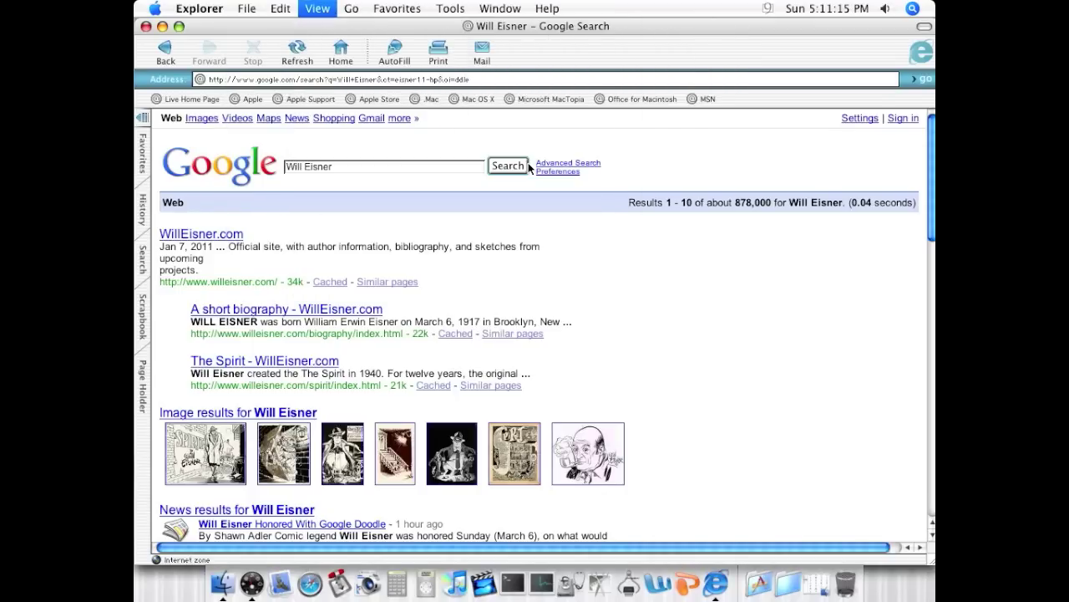
{"action": "left_click", "coordinate": [320, 8]}
{"action": "mouse_move", "coordinate": [389, 146]}
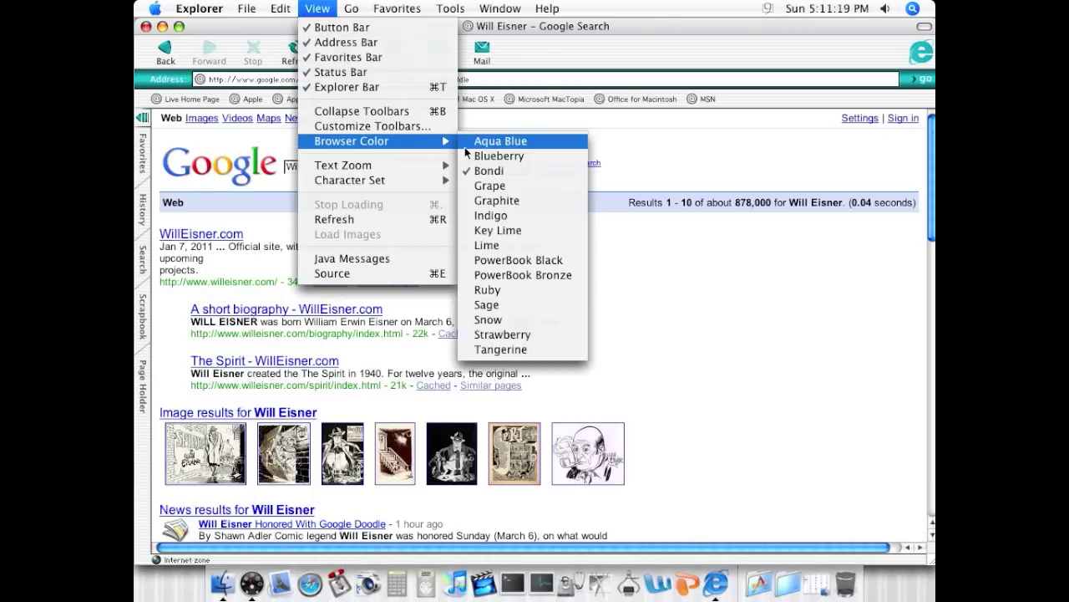
{"action": "left_click", "coordinate": [512, 186]}
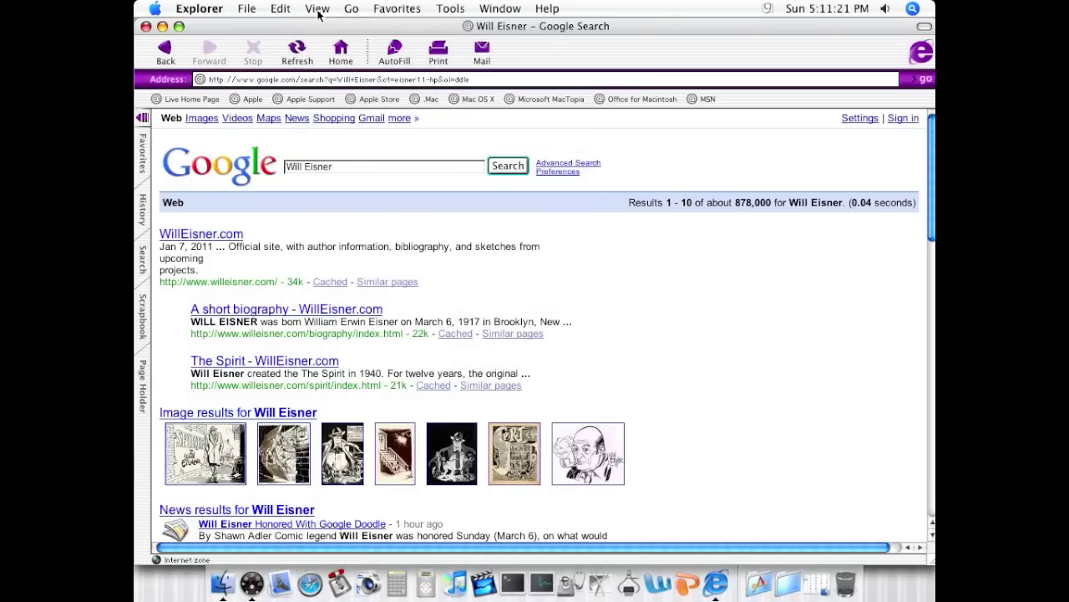
Set the browser colour scheme to PowerBook Black.
{"action": "left_click", "coordinate": [320, 10]}
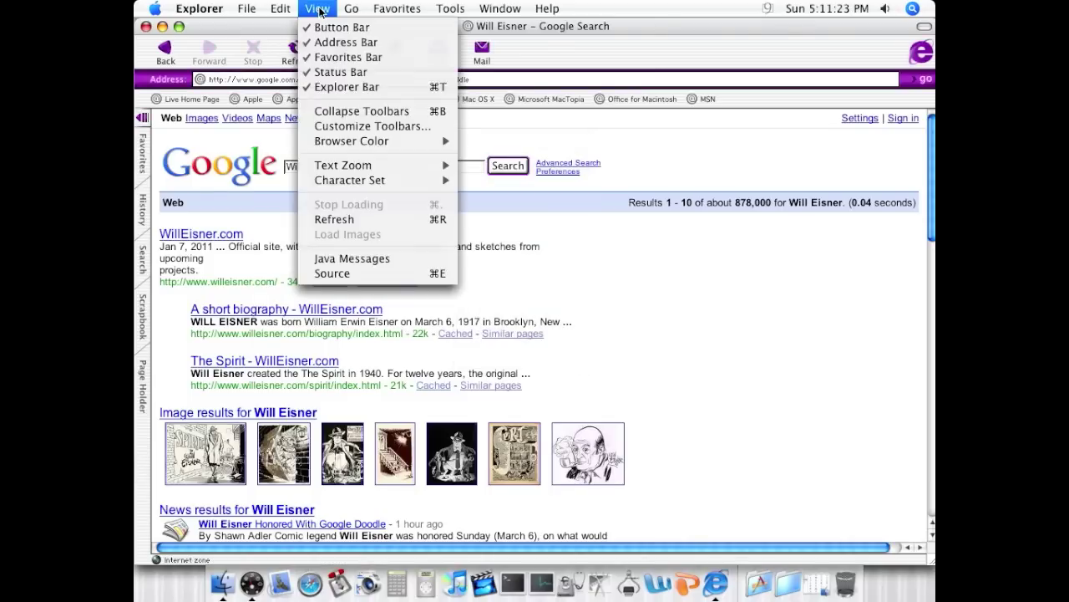
{"action": "left_click", "coordinate": [323, 9]}
{"action": "left_click", "coordinate": [323, 8]}
{"action": "mouse_move", "coordinate": [401, 145]}
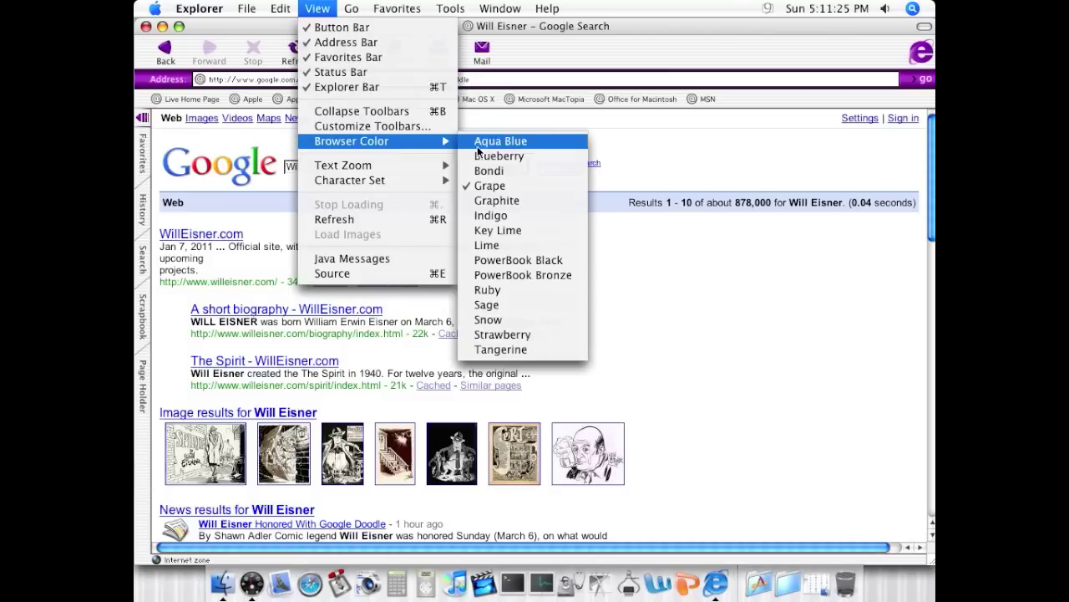
{"action": "left_click", "coordinate": [520, 261]}
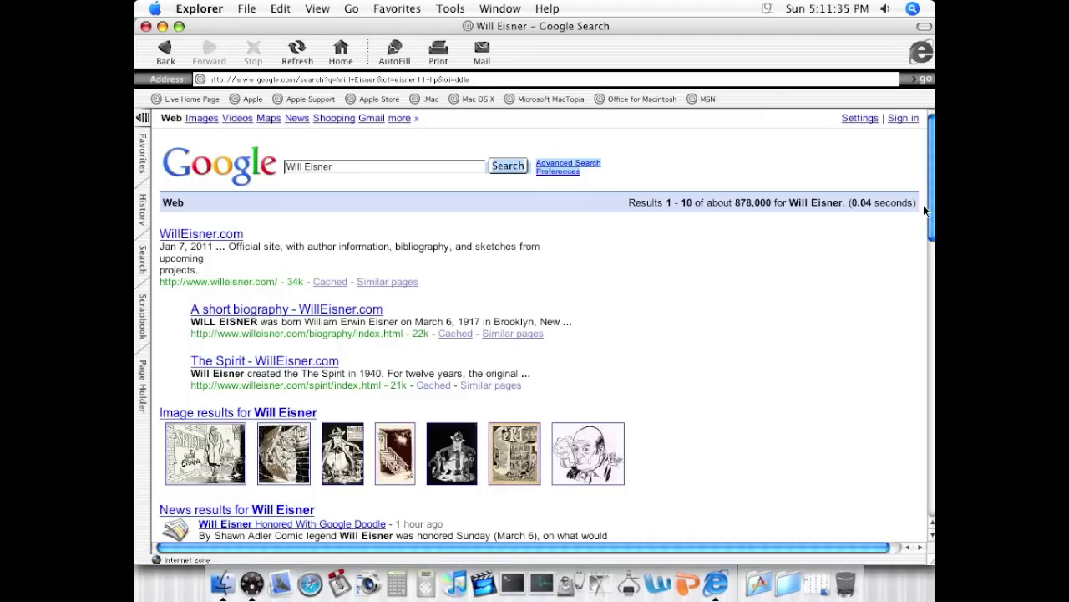
Open the Image results for Will Eisner and select the first picture, a ronlim.com jpg.
{"action": "scroll", "coordinate": [926, 208], "scroll_direction": "down", "scroll_amount": 2}
{"action": "scroll", "coordinate": [929, 197], "scroll_direction": "up", "scroll_amount": 2}
{"action": "left_click", "coordinate": [312, 411]}
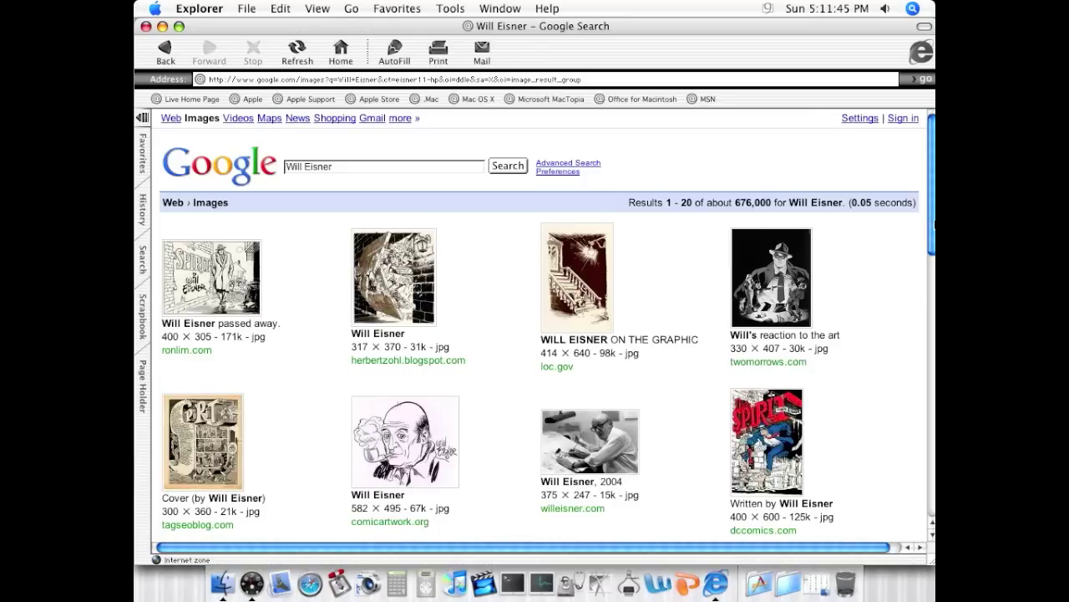
{"action": "left_click_drag", "start_coordinate": [933, 224], "coordinate": [932, 249]}
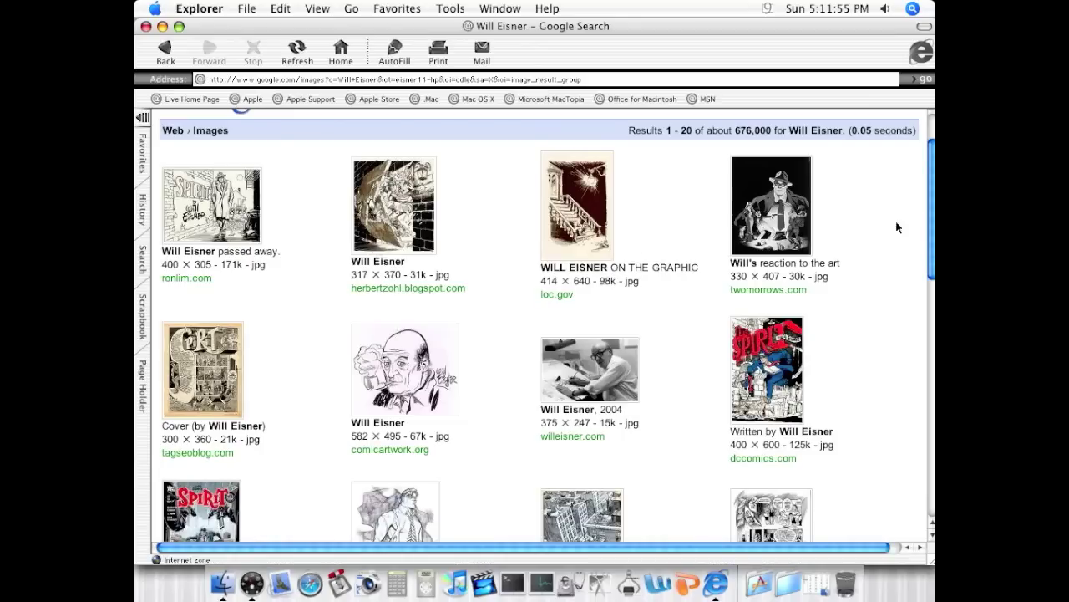
{"action": "left_click", "coordinate": [167, 214]}
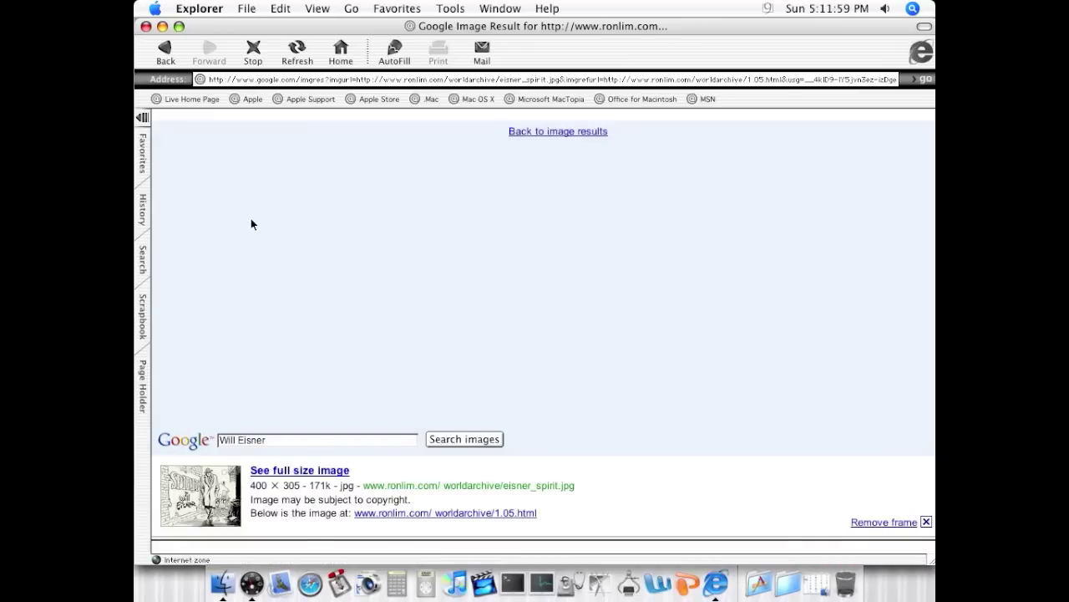
Try the full-size image, which hits a 509 Bandwidth Limit Exceeded error, then quit Explorer.
{"action": "left_click", "coordinate": [302, 470]}
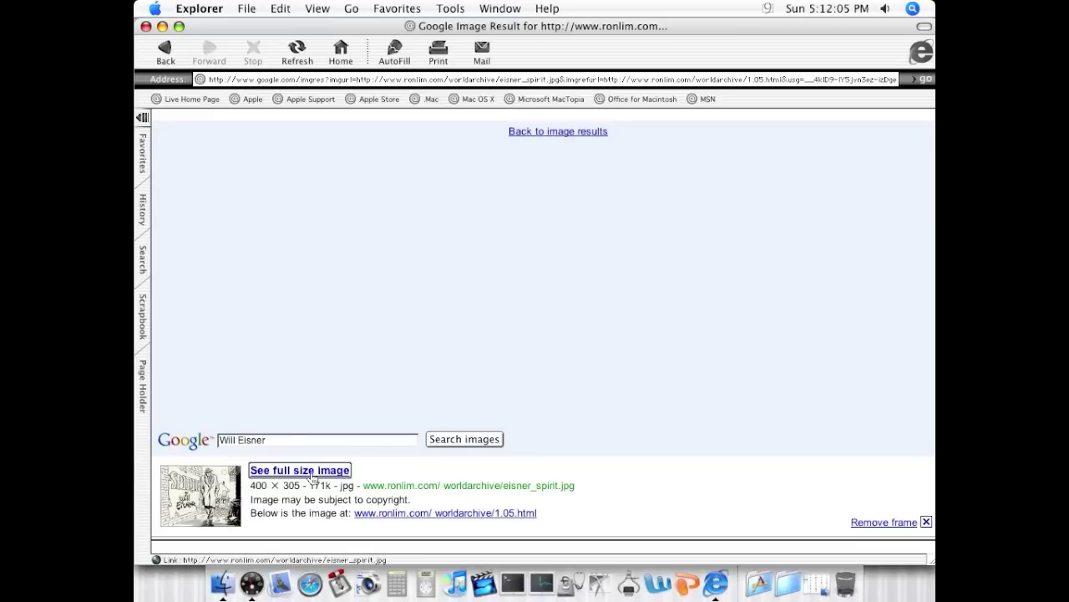
{"action": "left_click", "coordinate": [311, 471]}
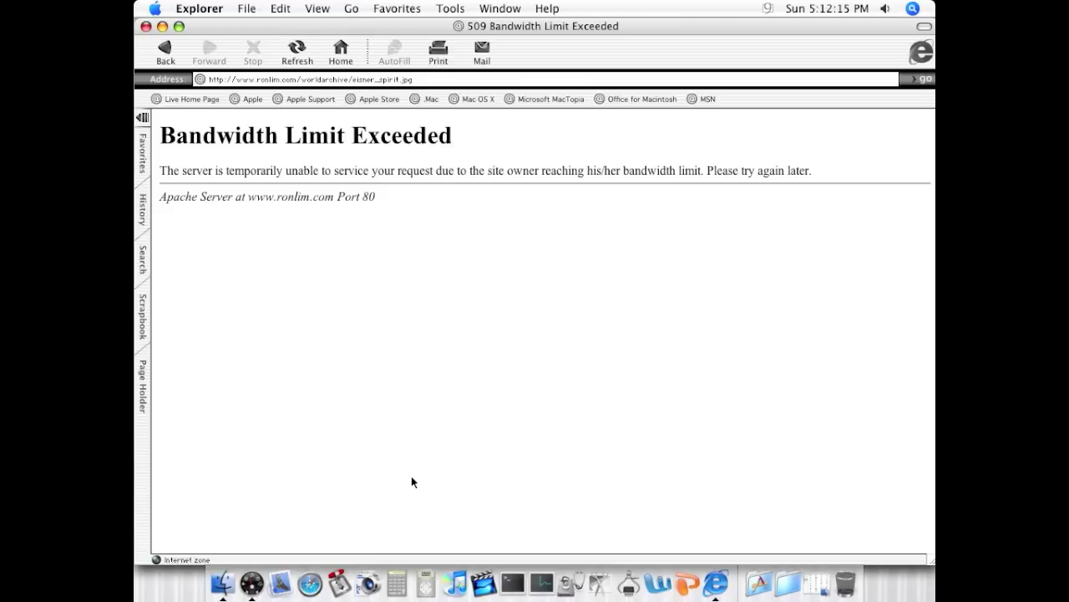
{"action": "left_click", "coordinate": [201, 10]}
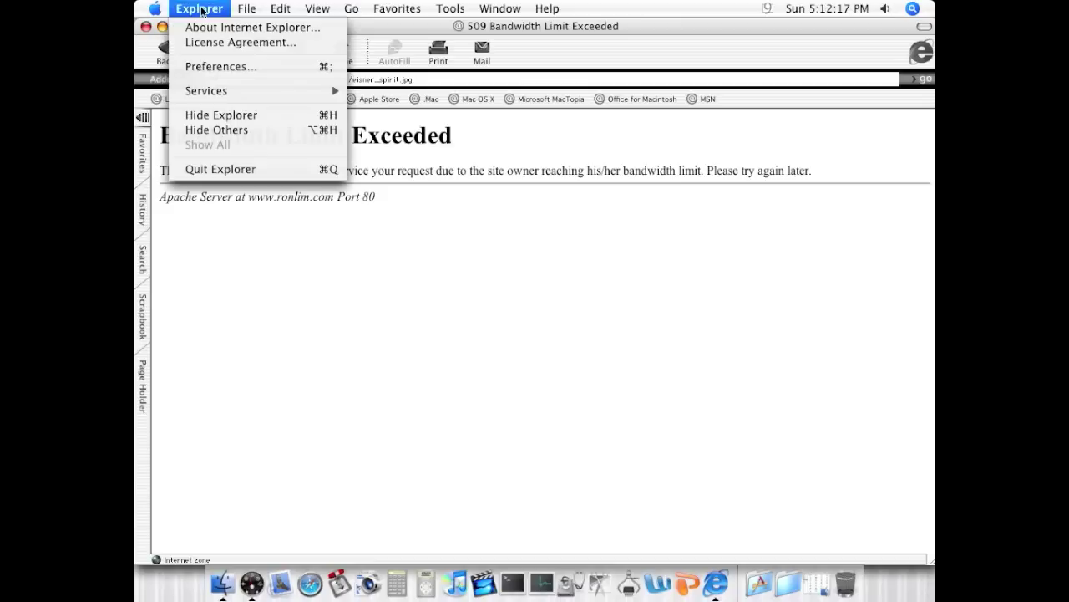
{"action": "left_click", "coordinate": [270, 169]}
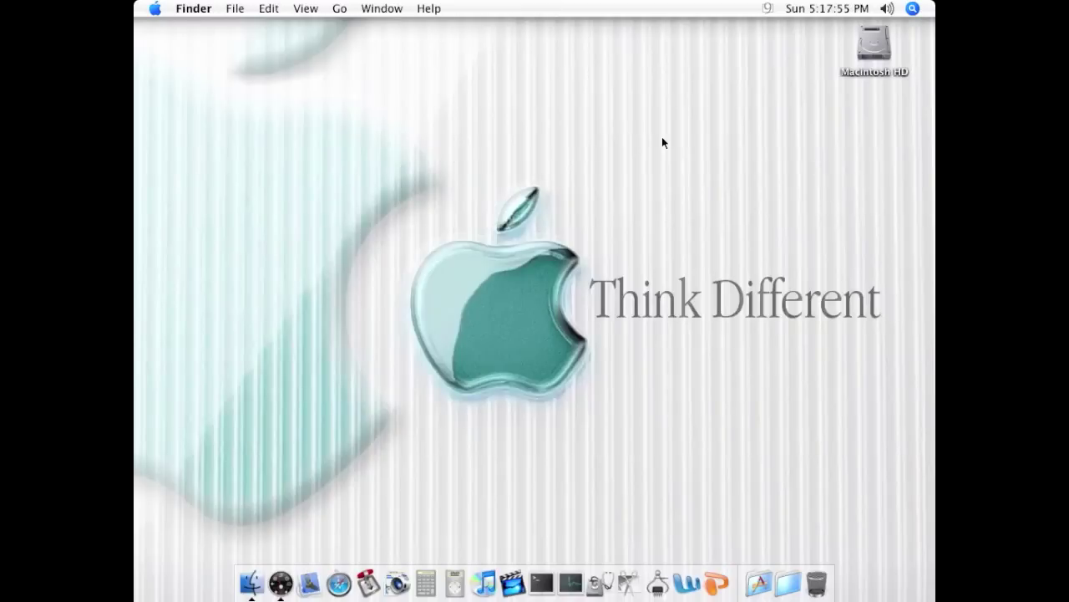